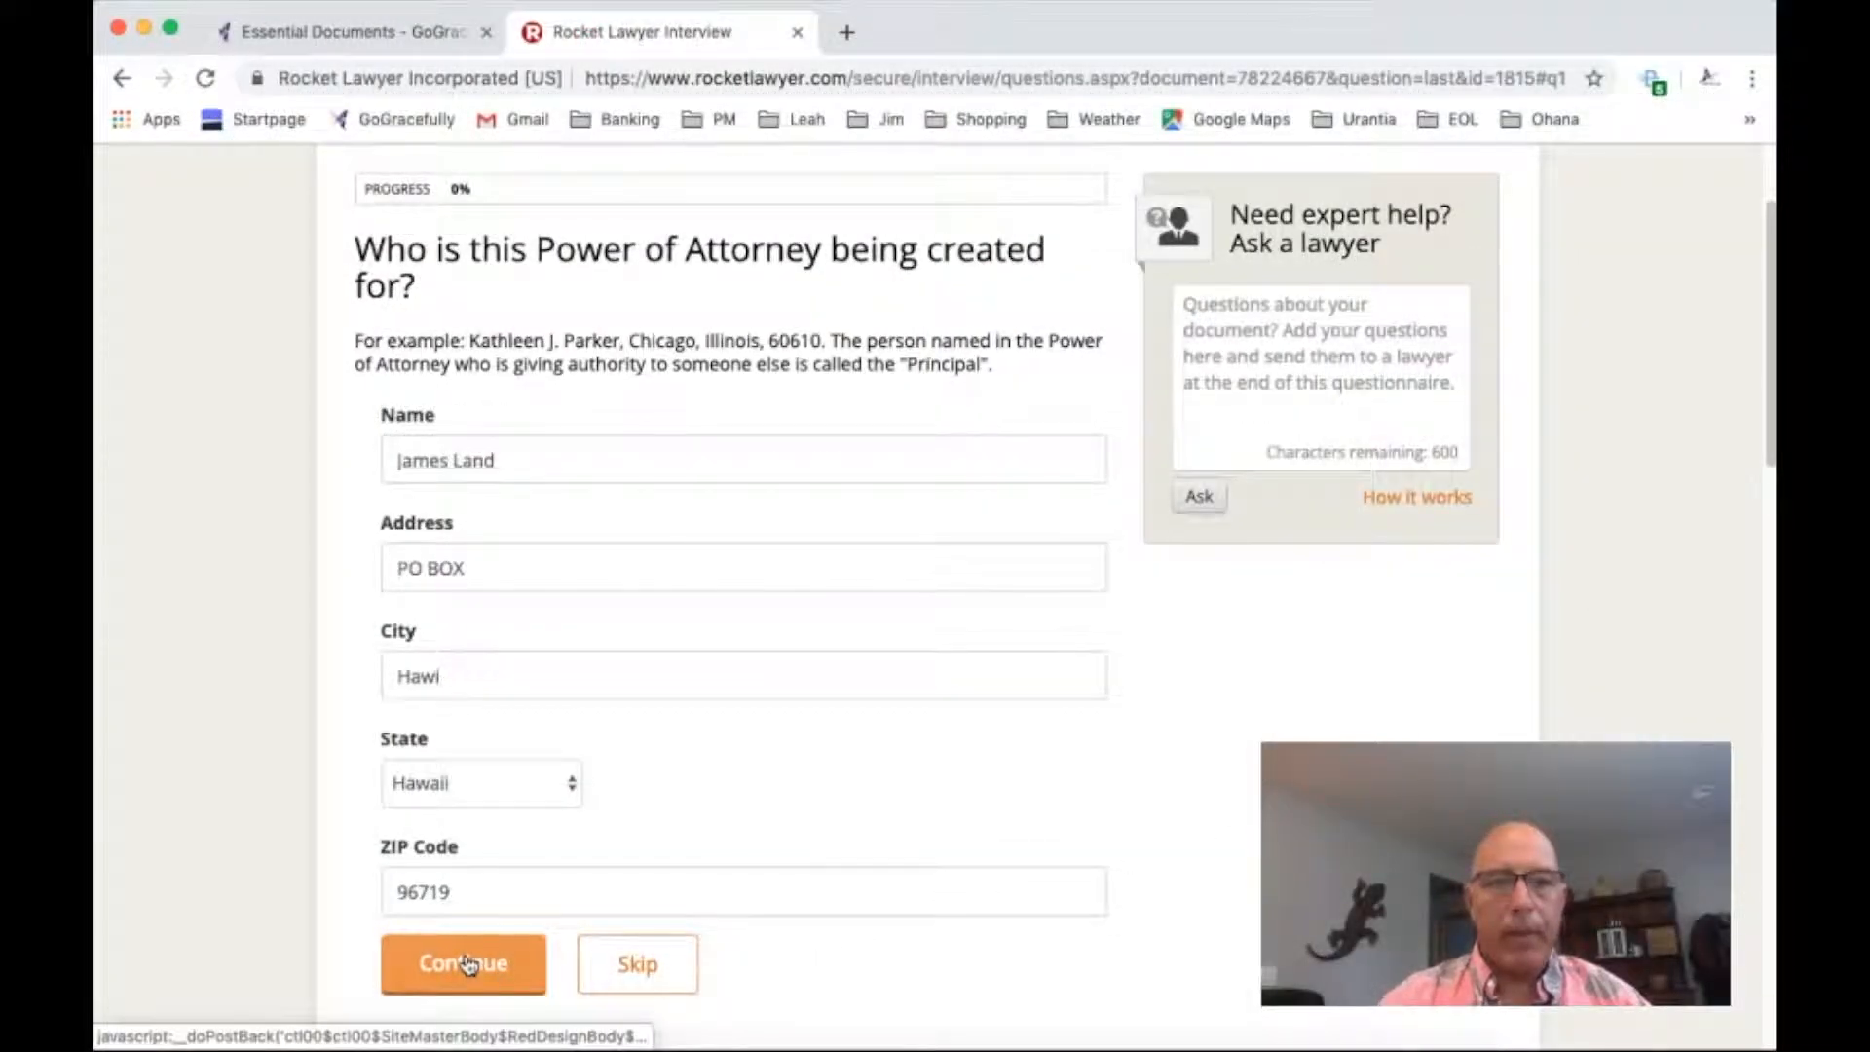
Accept the principal's details and keep Hawi, Hawaii County, Hawaii as the place where the document is signed
{"action": "left_click", "coordinate": [468, 965]}
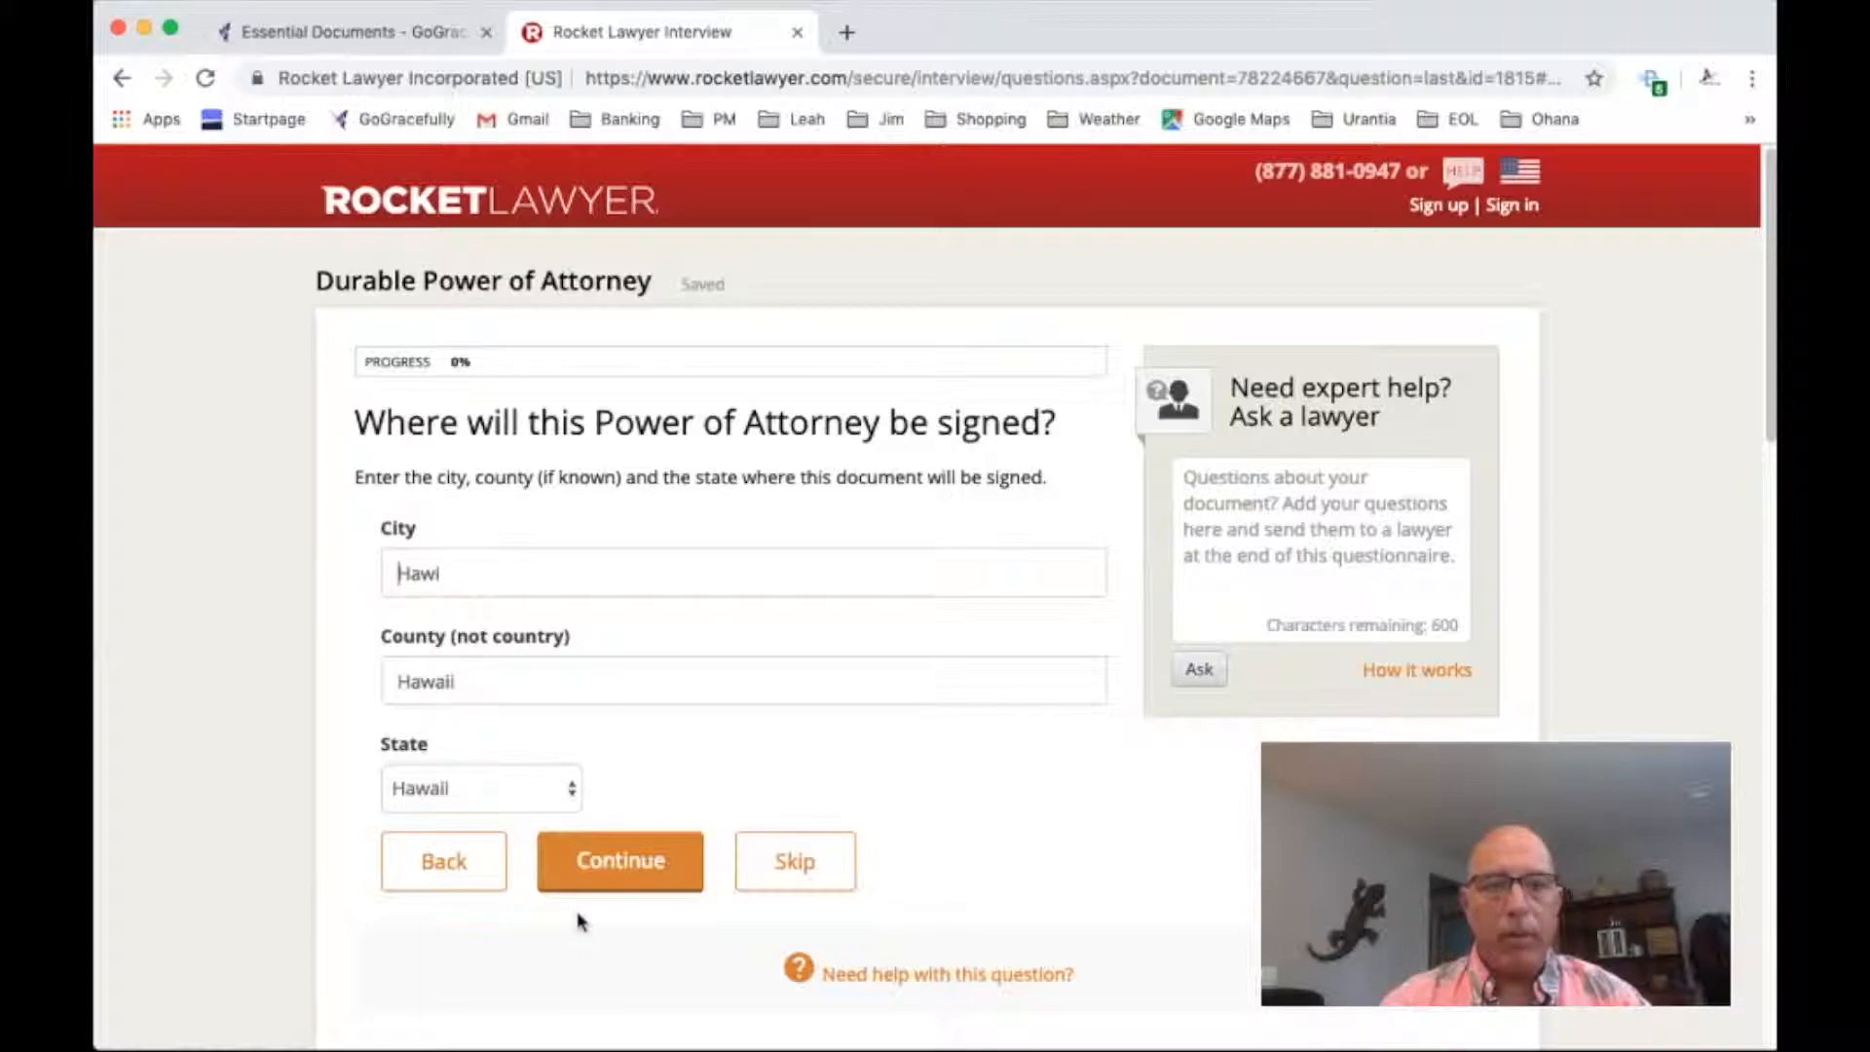
{"action": "left_click_drag", "start_coordinate": [477, 680], "coordinate": [385, 680]}
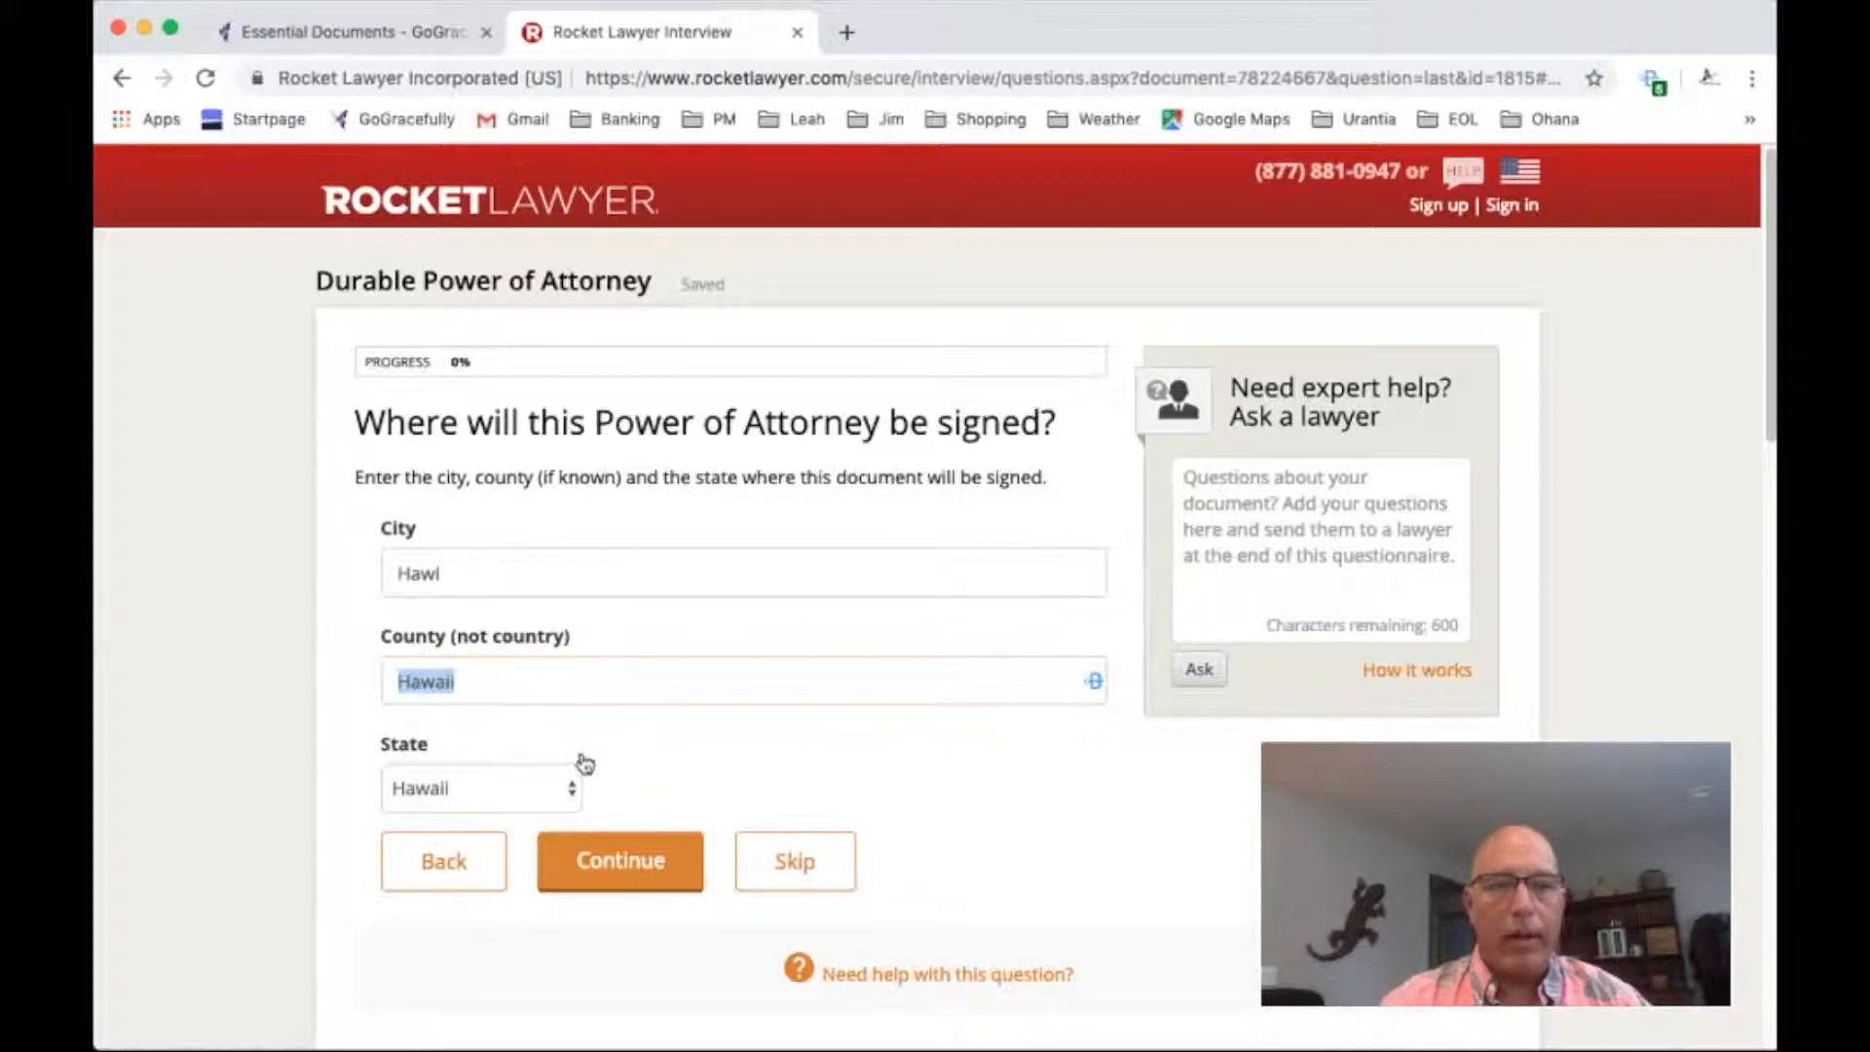
{"action": "left_click", "coordinate": [652, 867]}
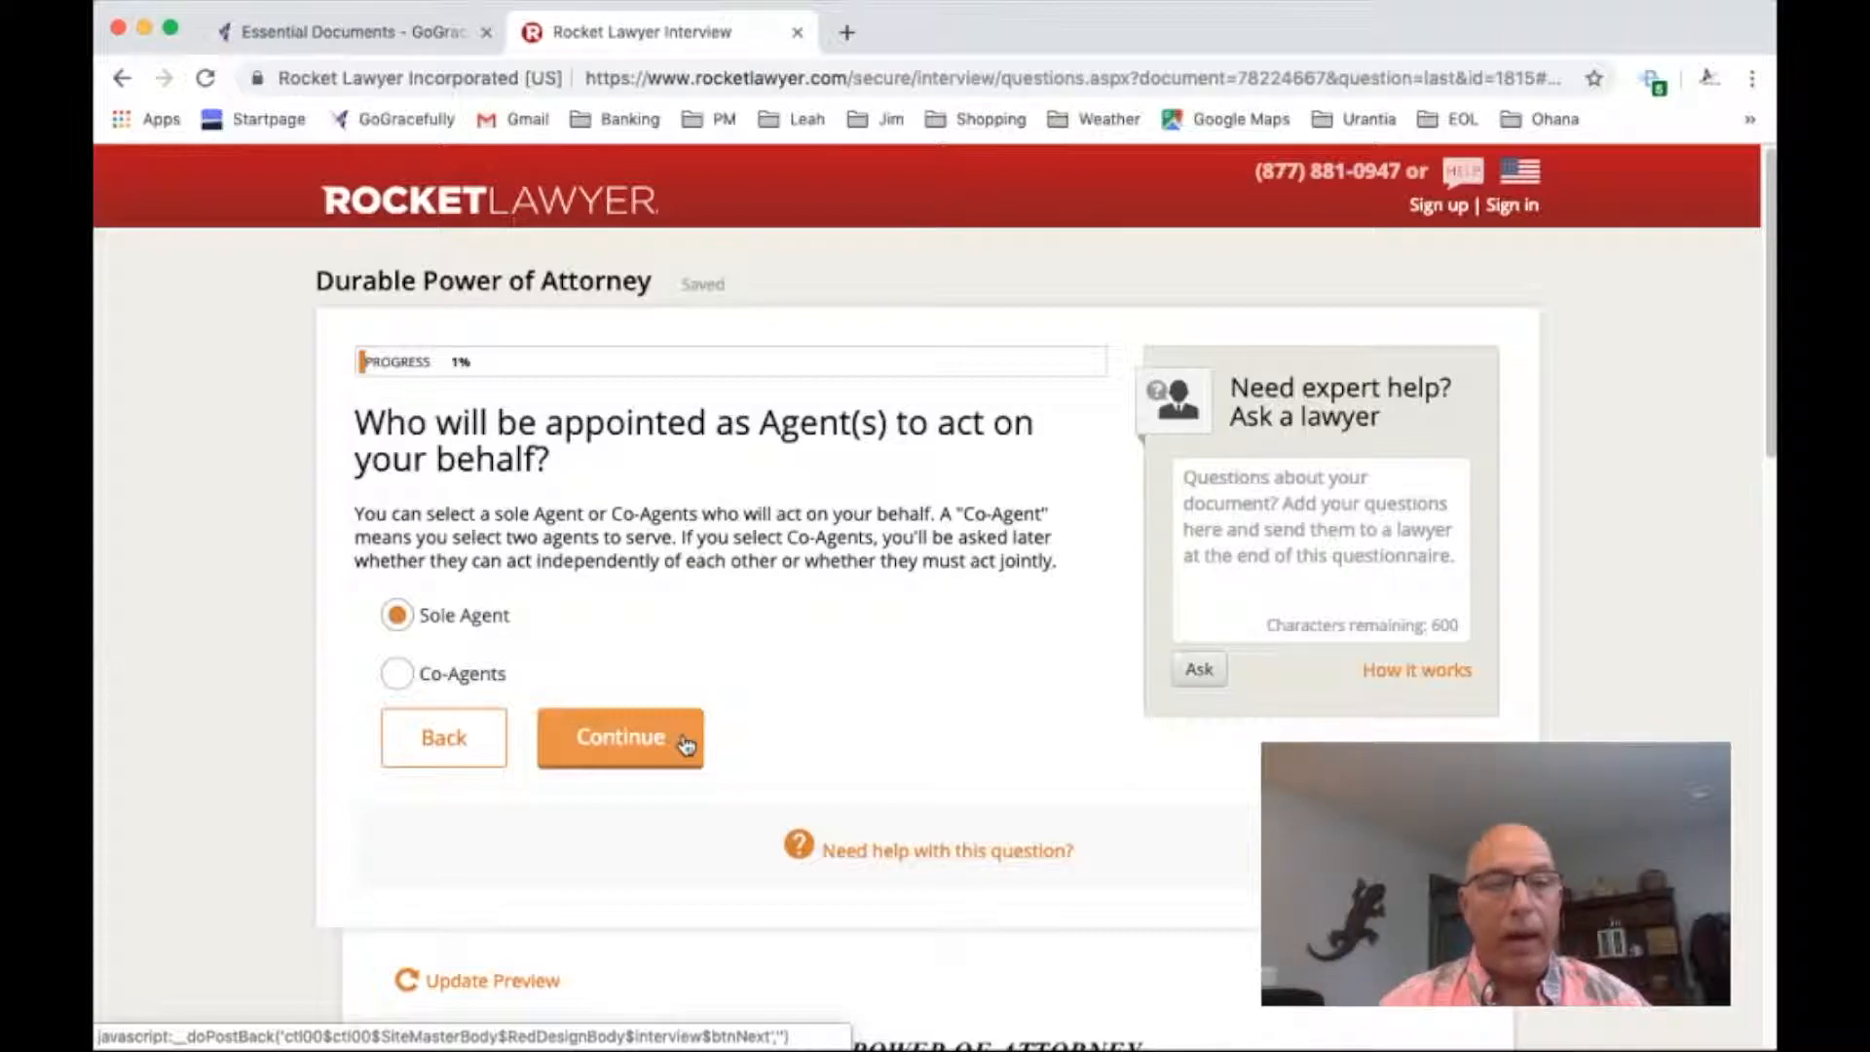
Choose to appoint a Sole Agent rather than Co-Agents to act on the principal's behalf
{"action": "left_click", "coordinate": [401, 676]}
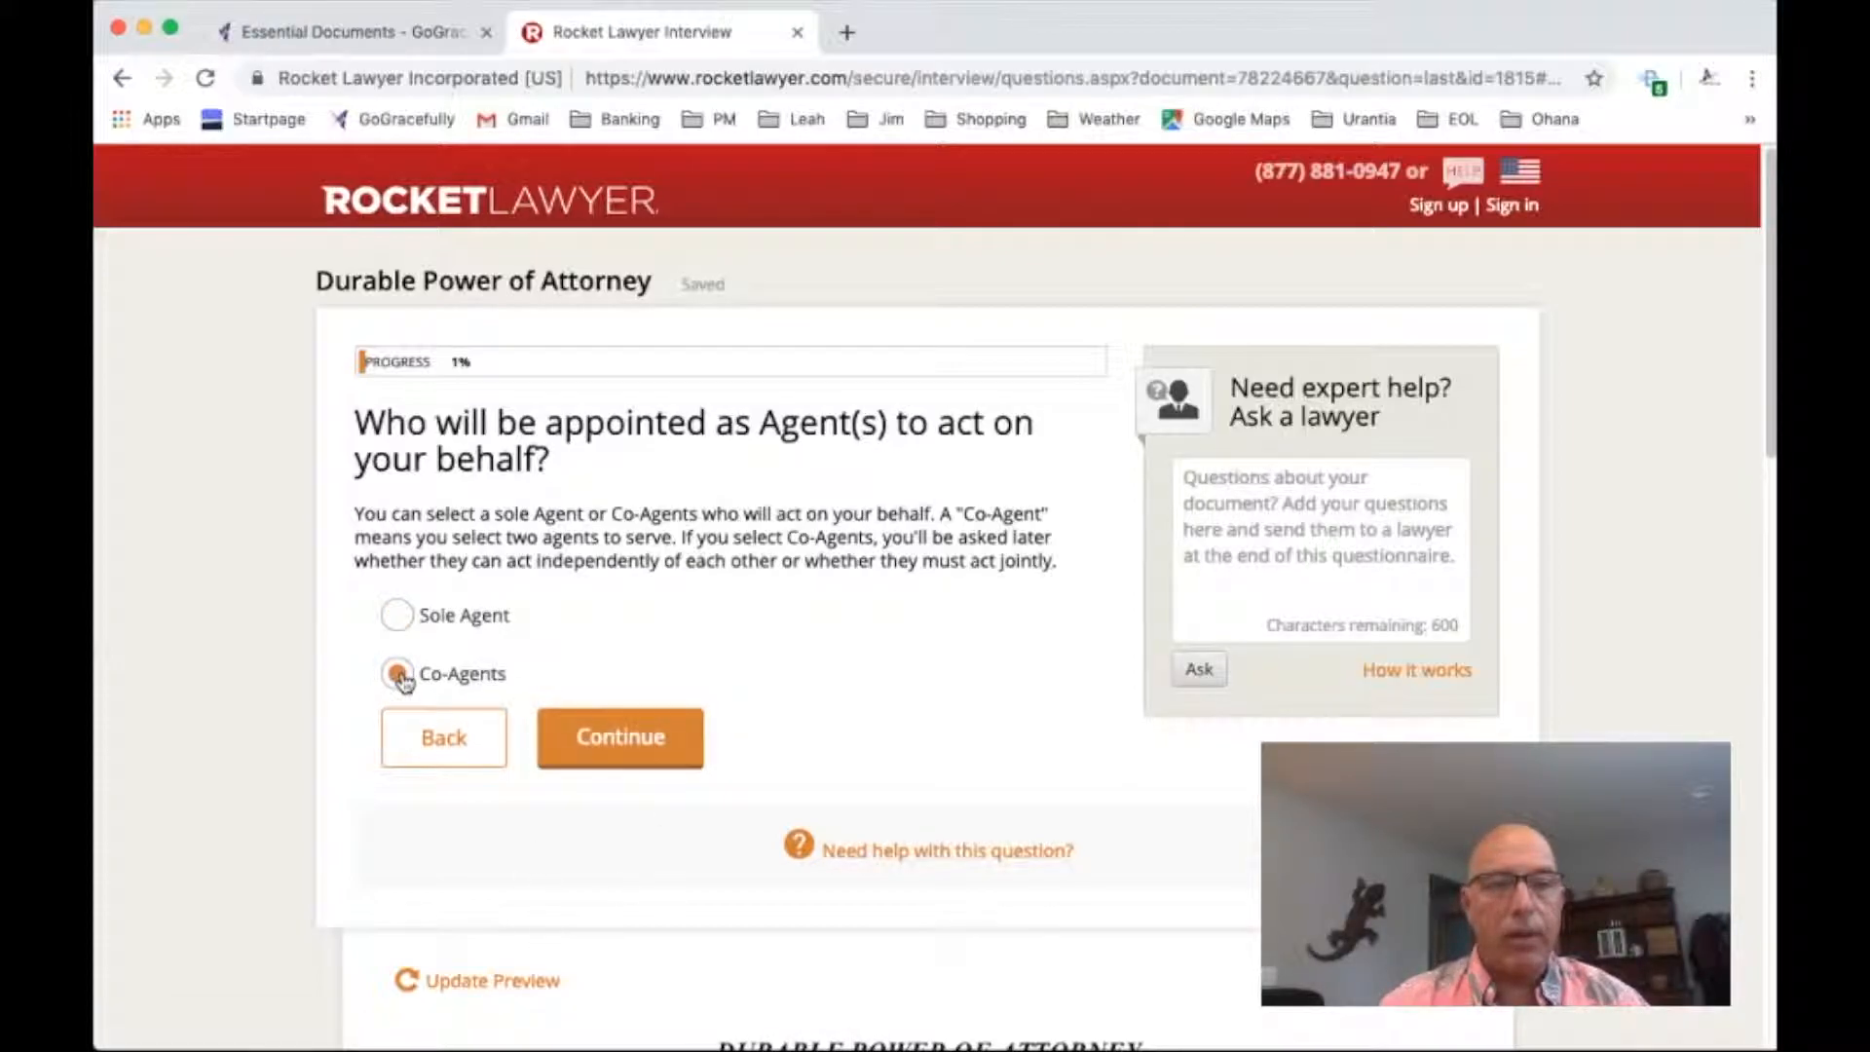
{"action": "left_click", "coordinate": [399, 615]}
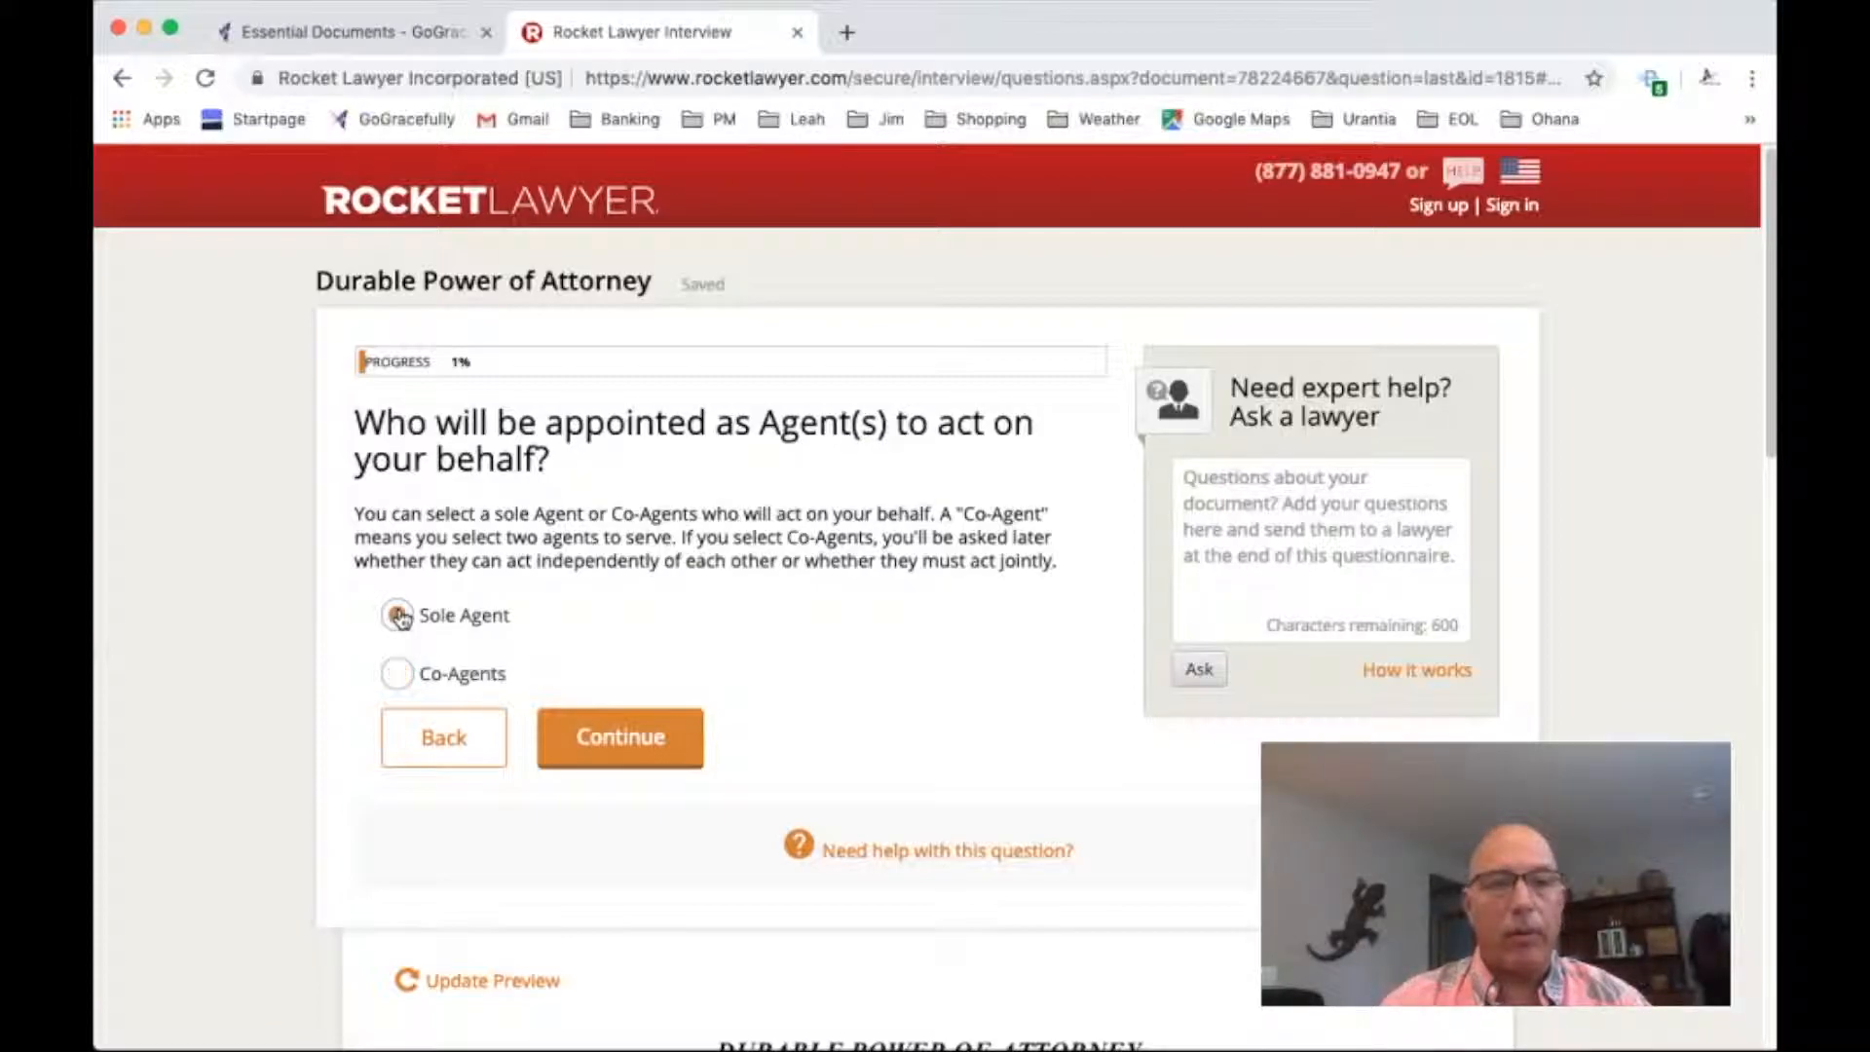
{"action": "left_click", "coordinate": [621, 737]}
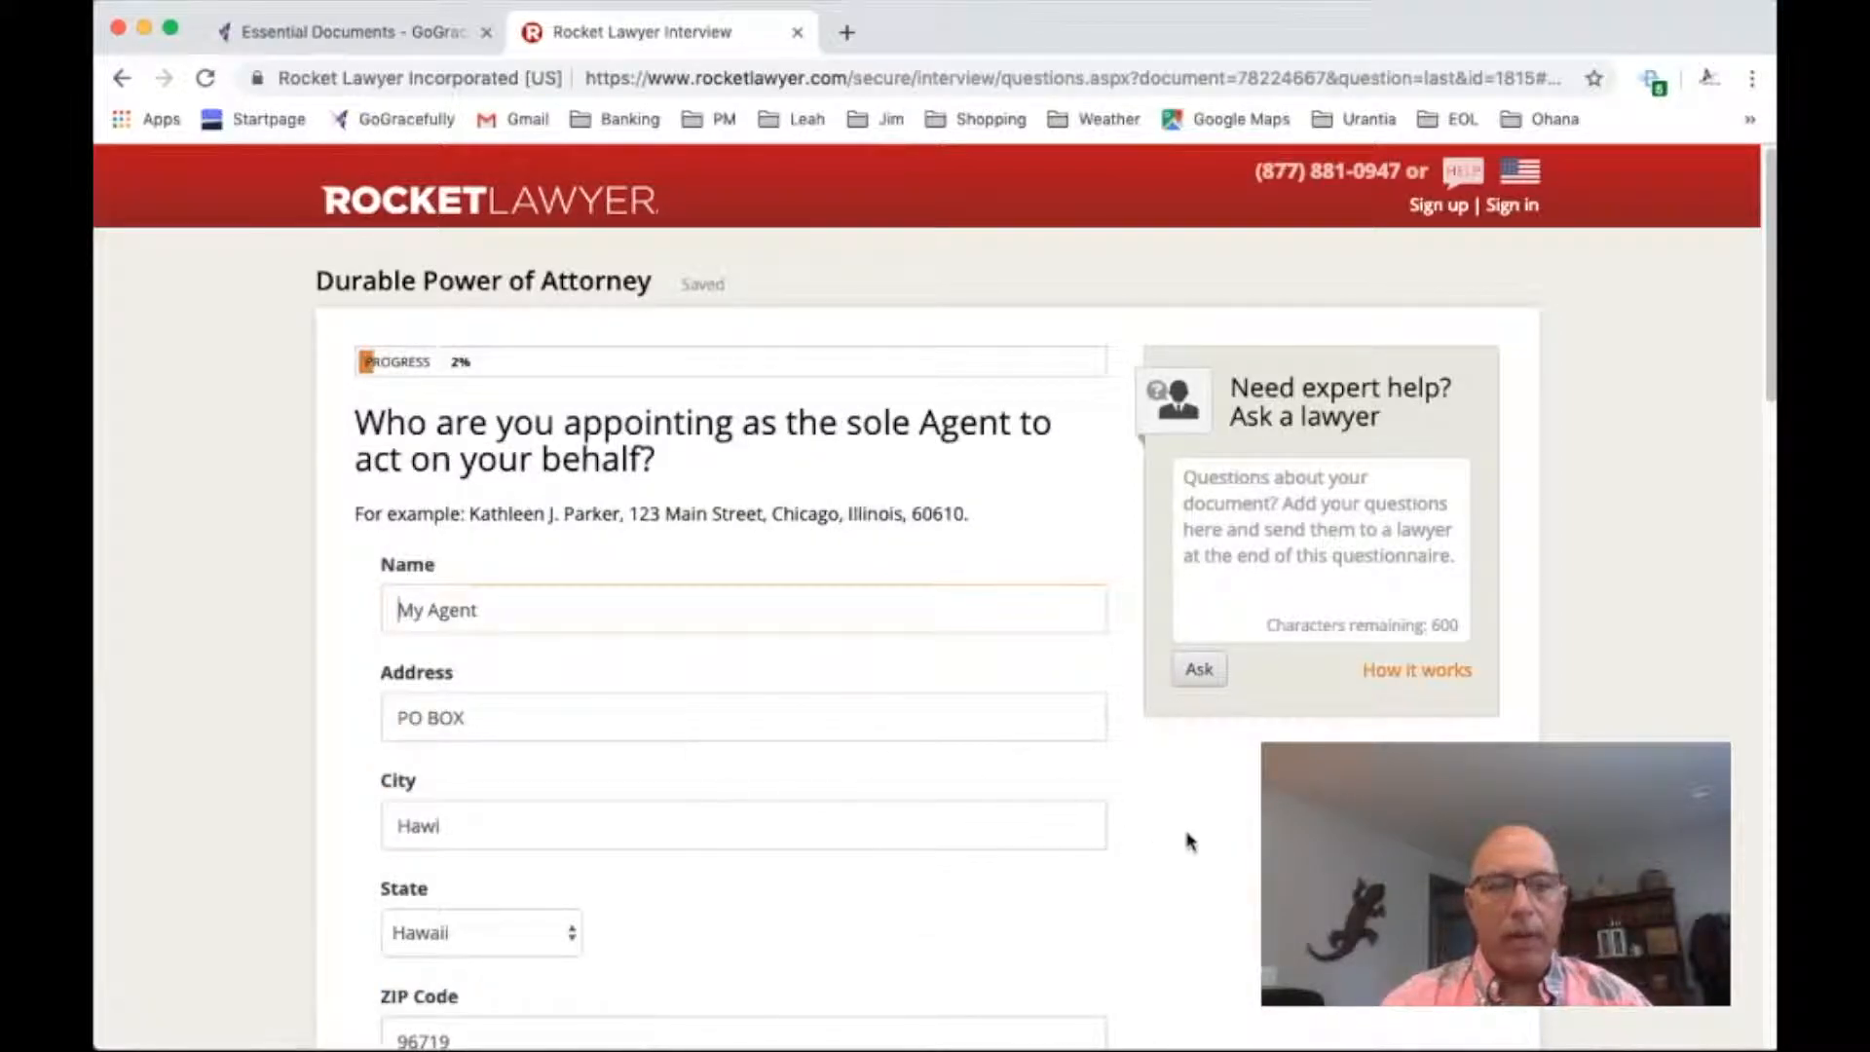
Review and accept the sole Agent's contact details, with the Agent marked as the principal's spouse
{"action": "scroll", "coordinate": [1186, 853], "scroll_direction": "down", "scroll_amount": 1}
{"action": "scroll", "coordinate": [1187, 853], "scroll_direction": "down", "scroll_amount": 5}
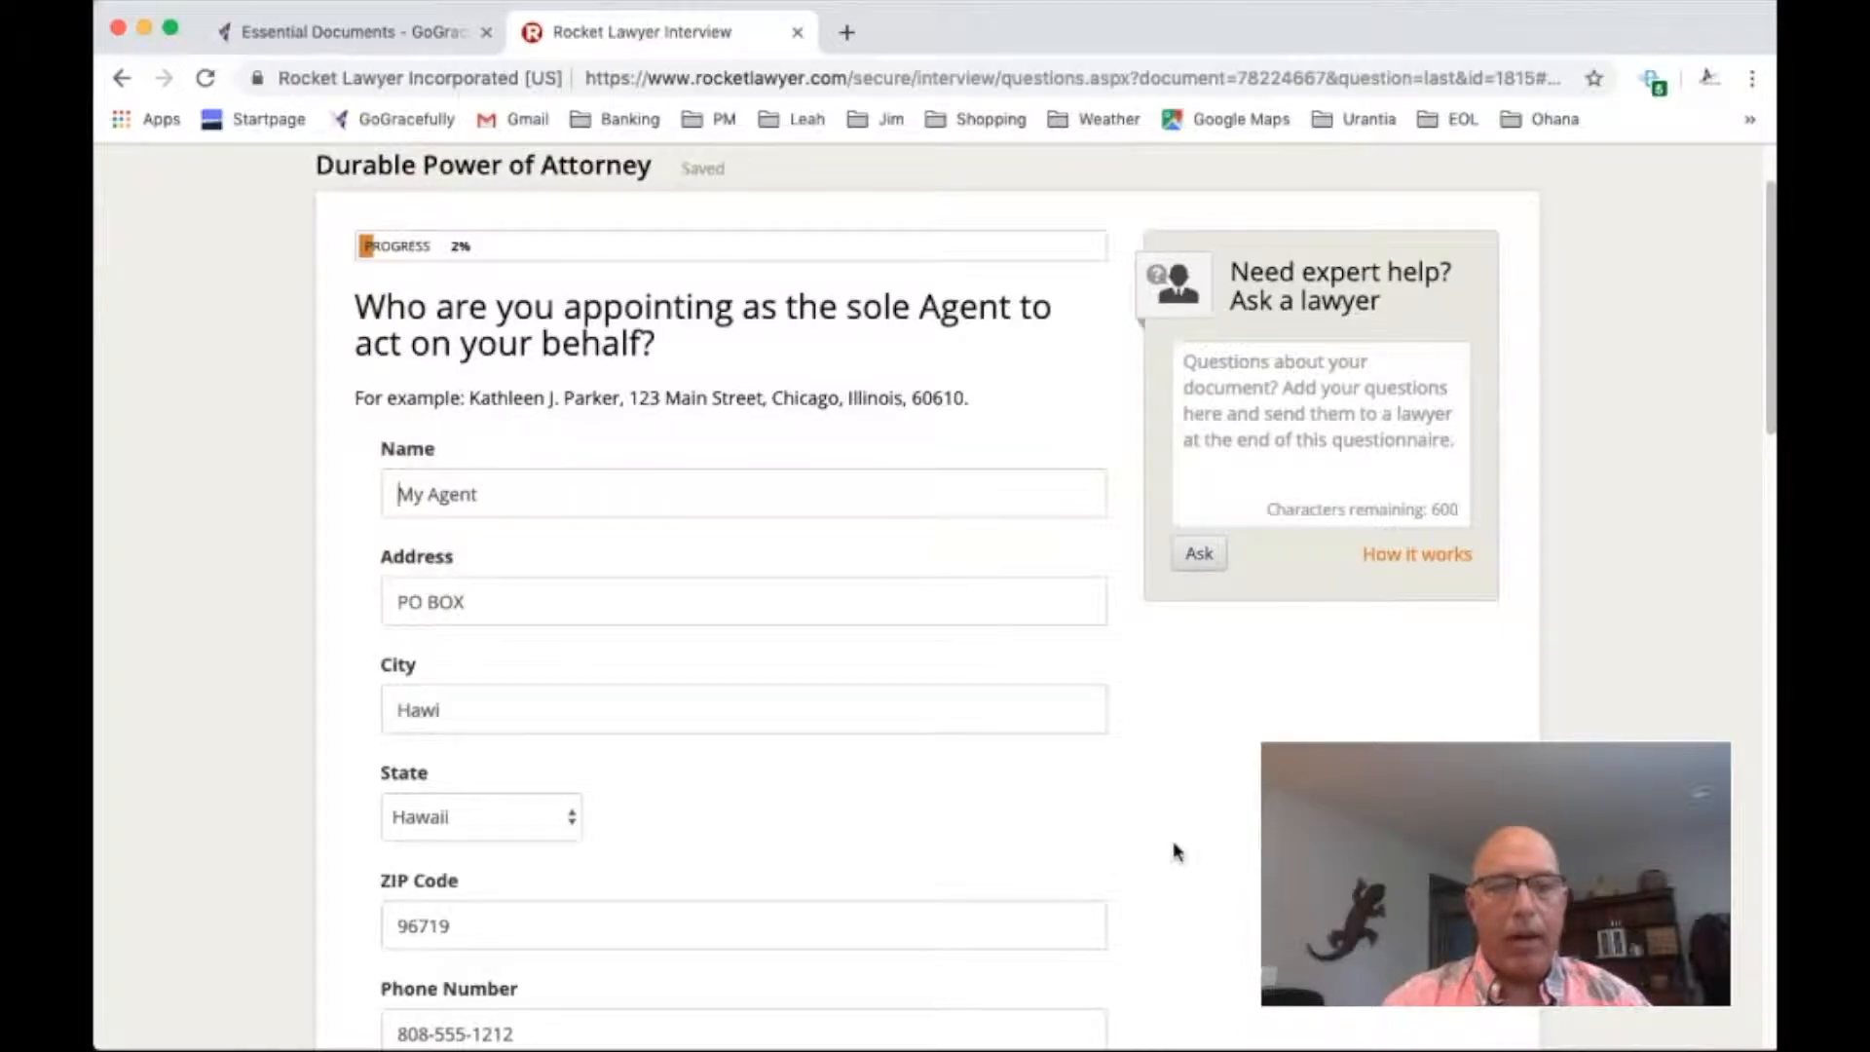
{"action": "scroll", "coordinate": [991, 886], "scroll_direction": "down", "scroll_amount": 2}
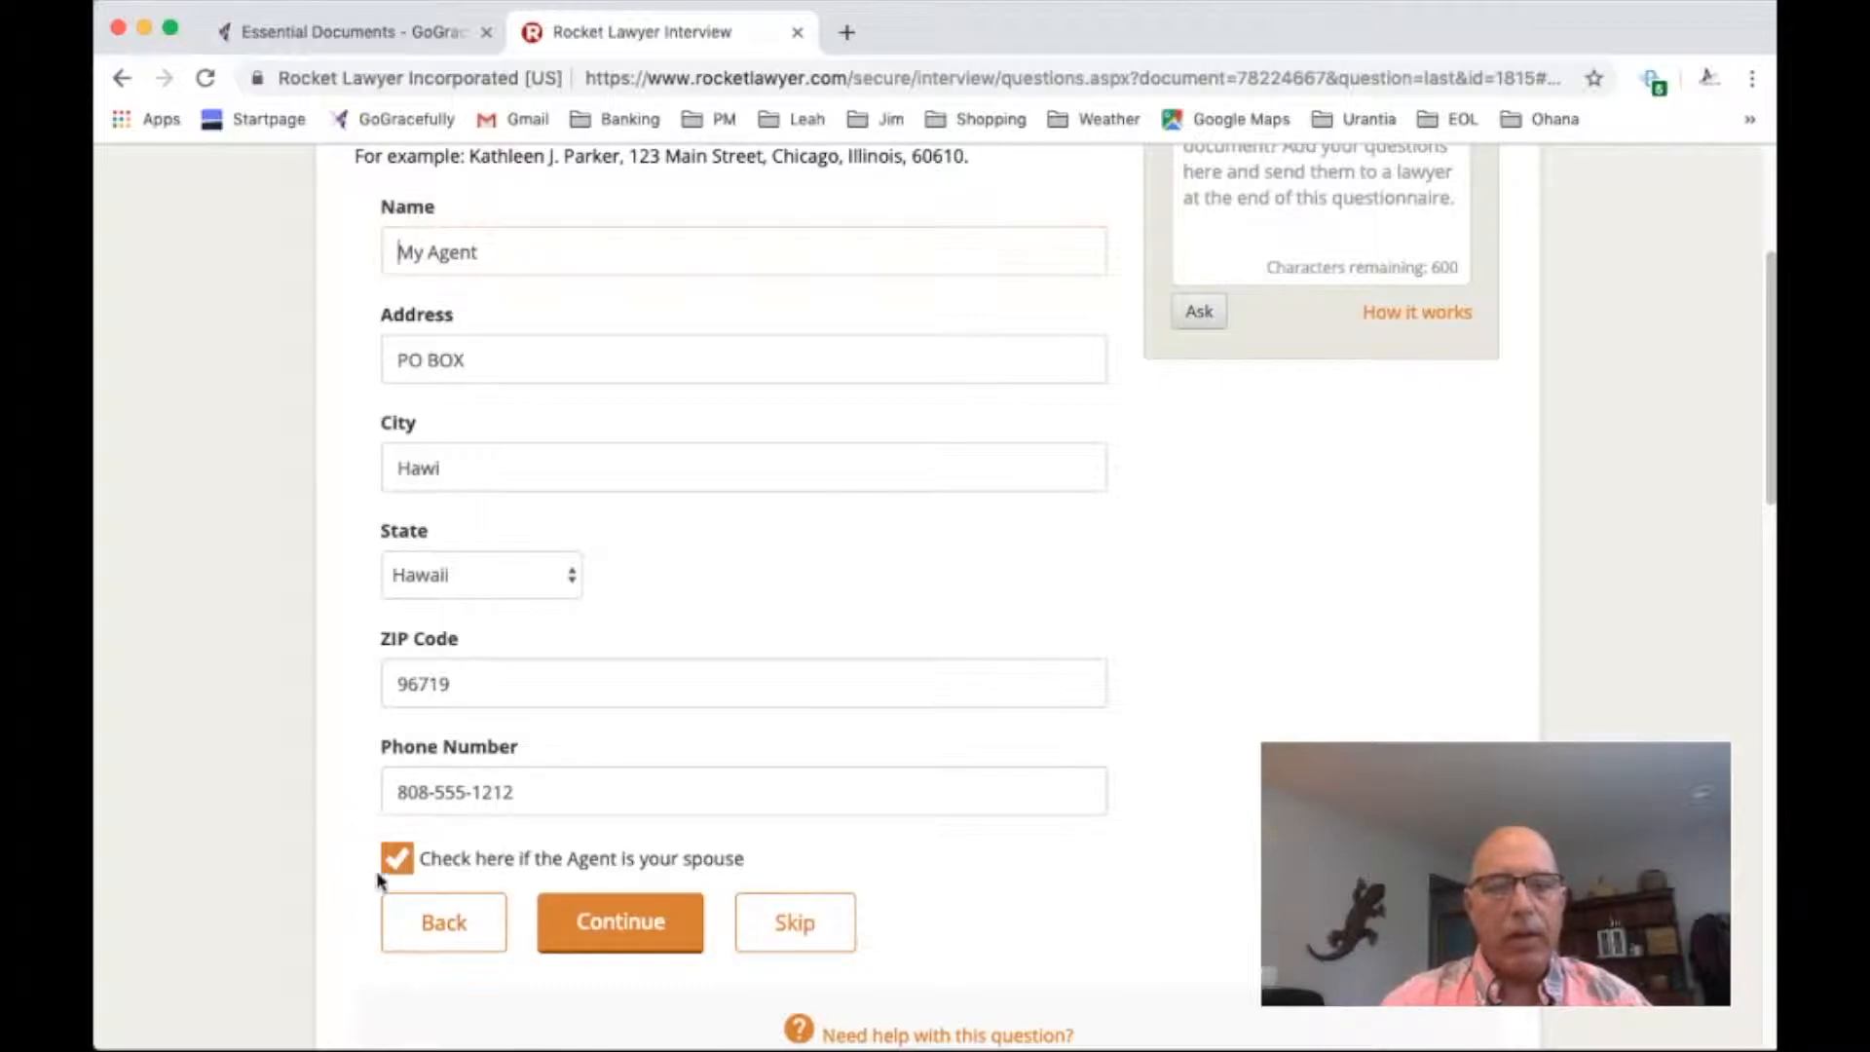
{"action": "left_click", "coordinate": [623, 921]}
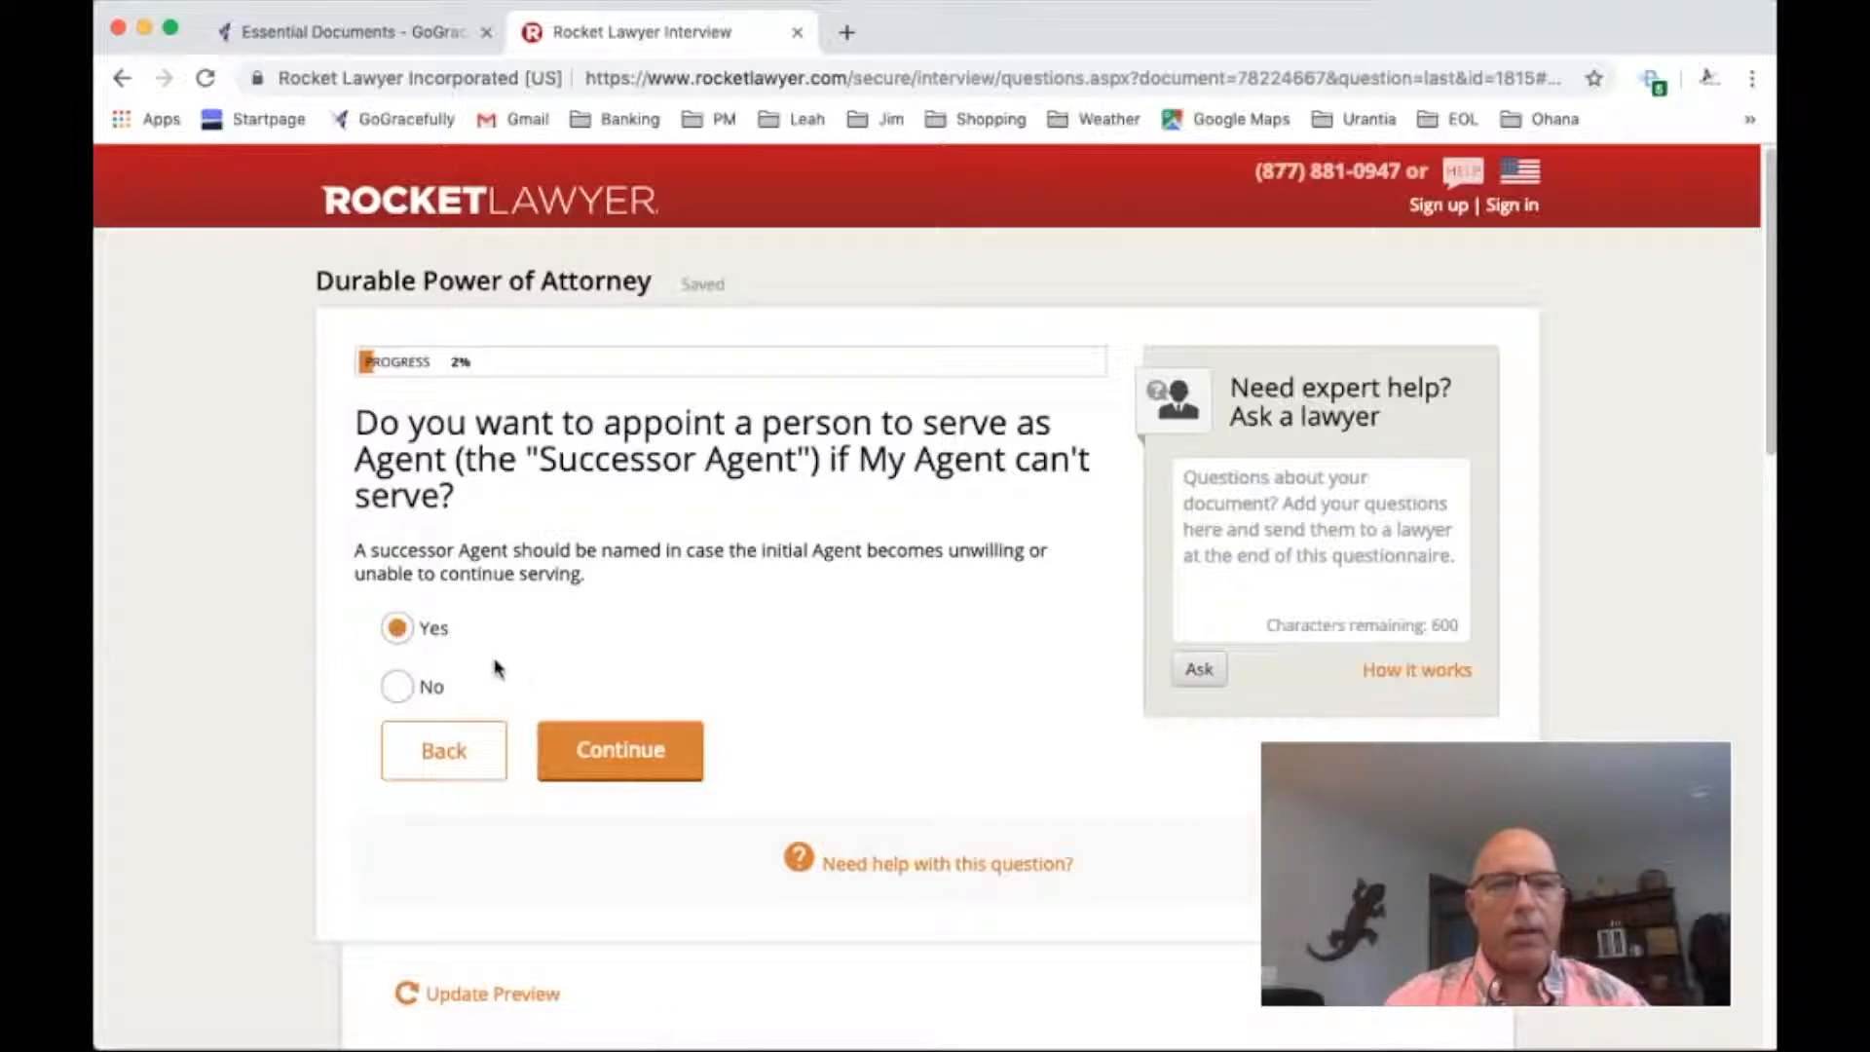
Choose to appoint a successor Agent and accept that person's contact details
{"action": "left_click", "coordinate": [605, 745]}
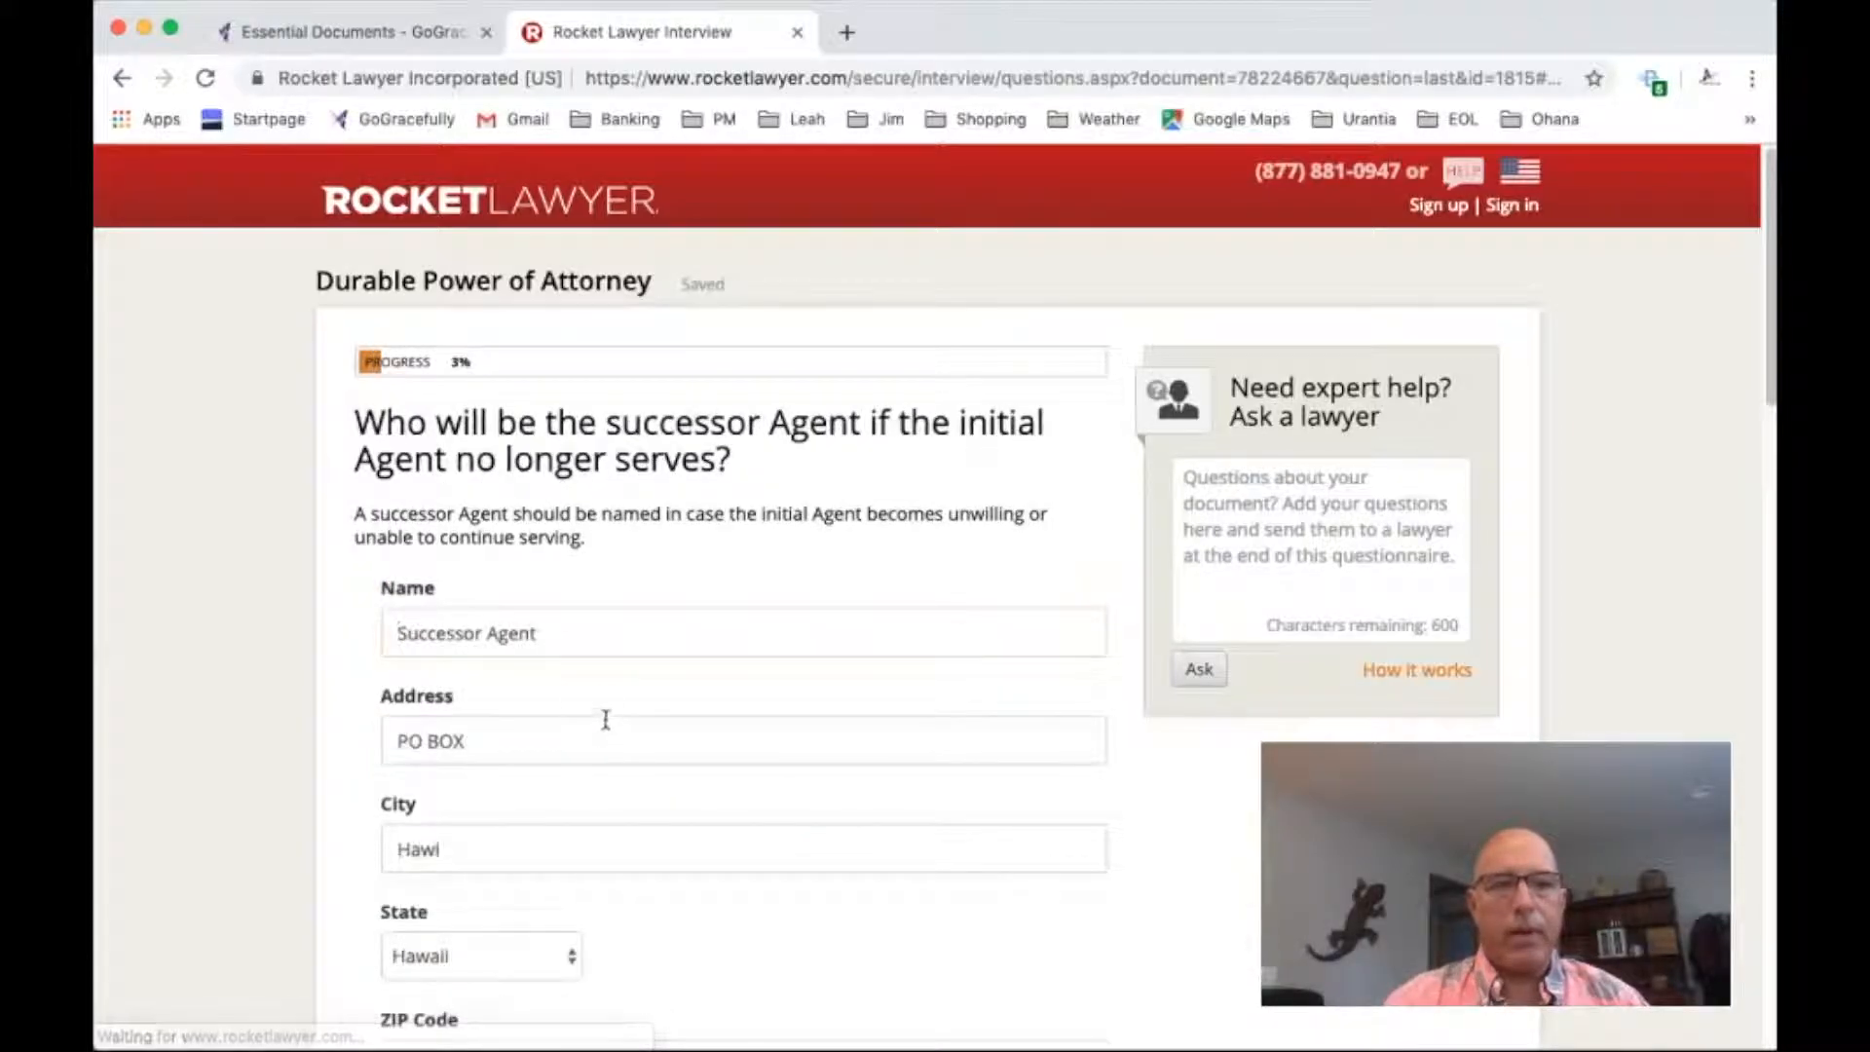
{"action": "scroll", "coordinate": [1138, 716], "scroll_direction": "down", "scroll_amount": 1}
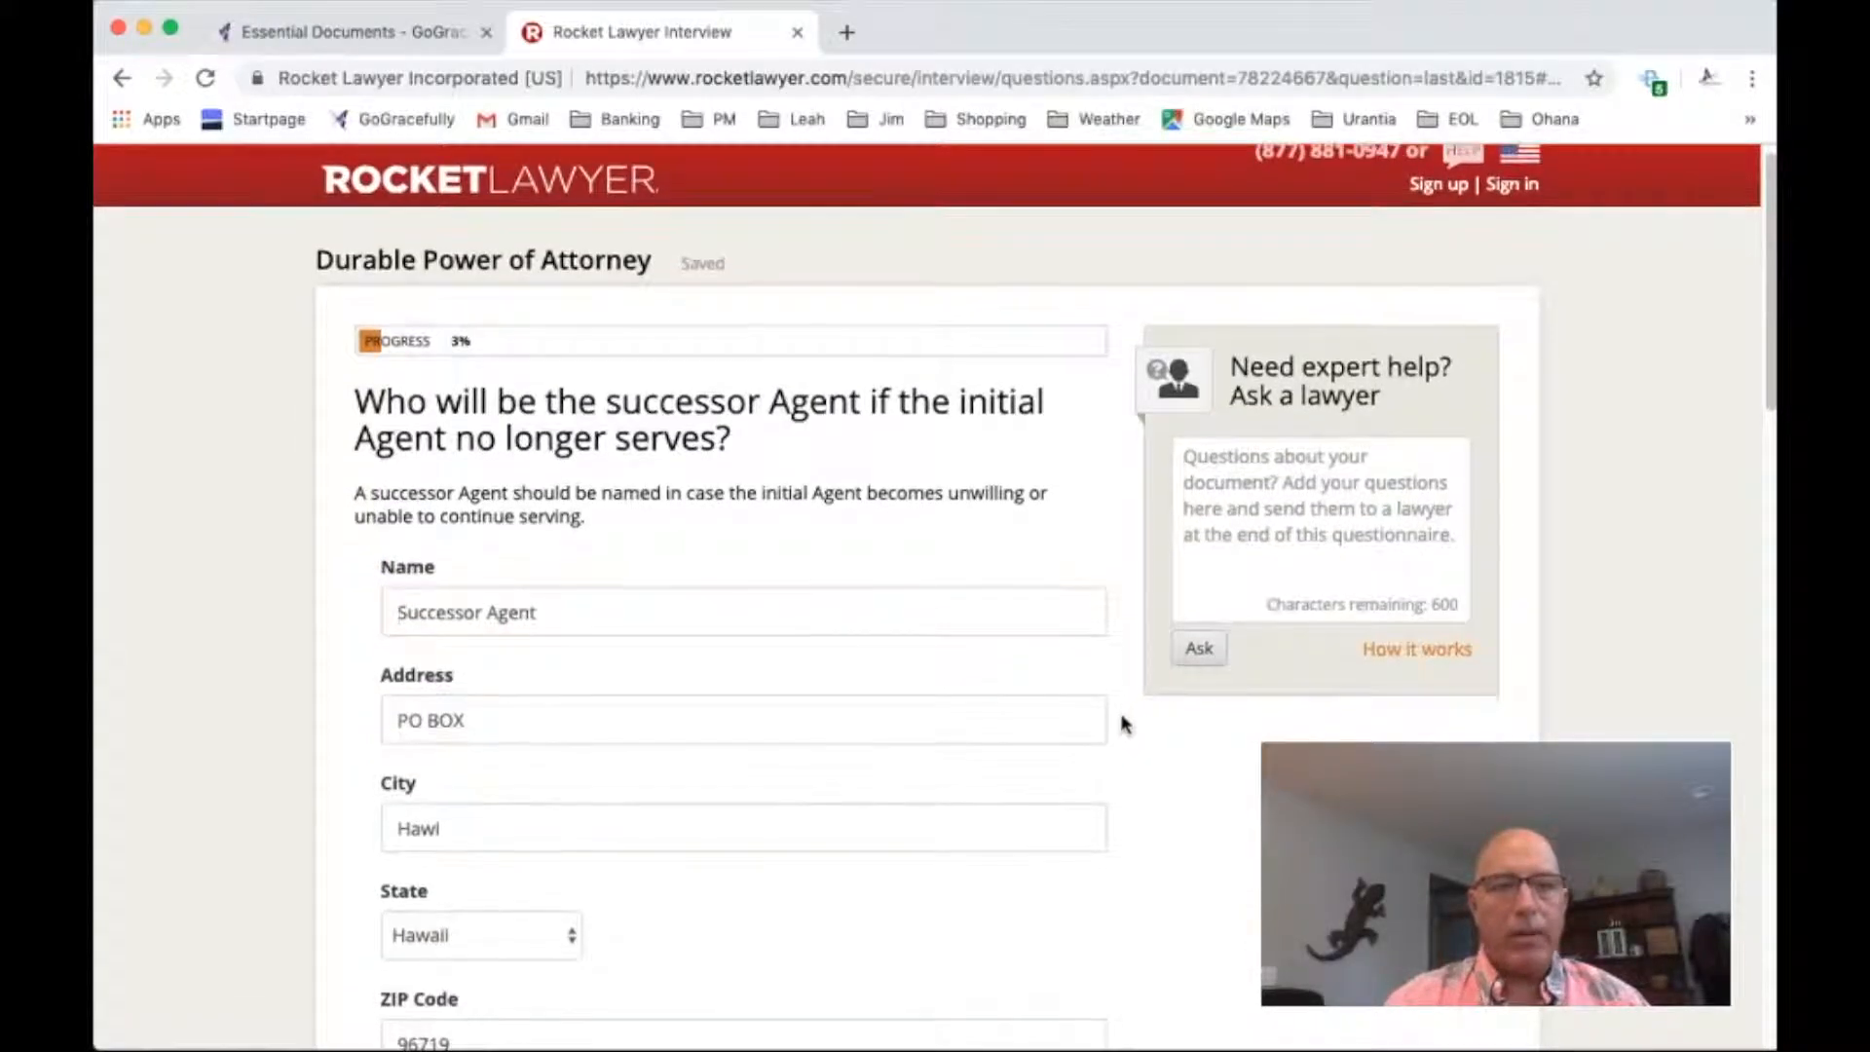
{"action": "scroll", "coordinate": [1108, 729], "scroll_direction": "down", "scroll_amount": 5}
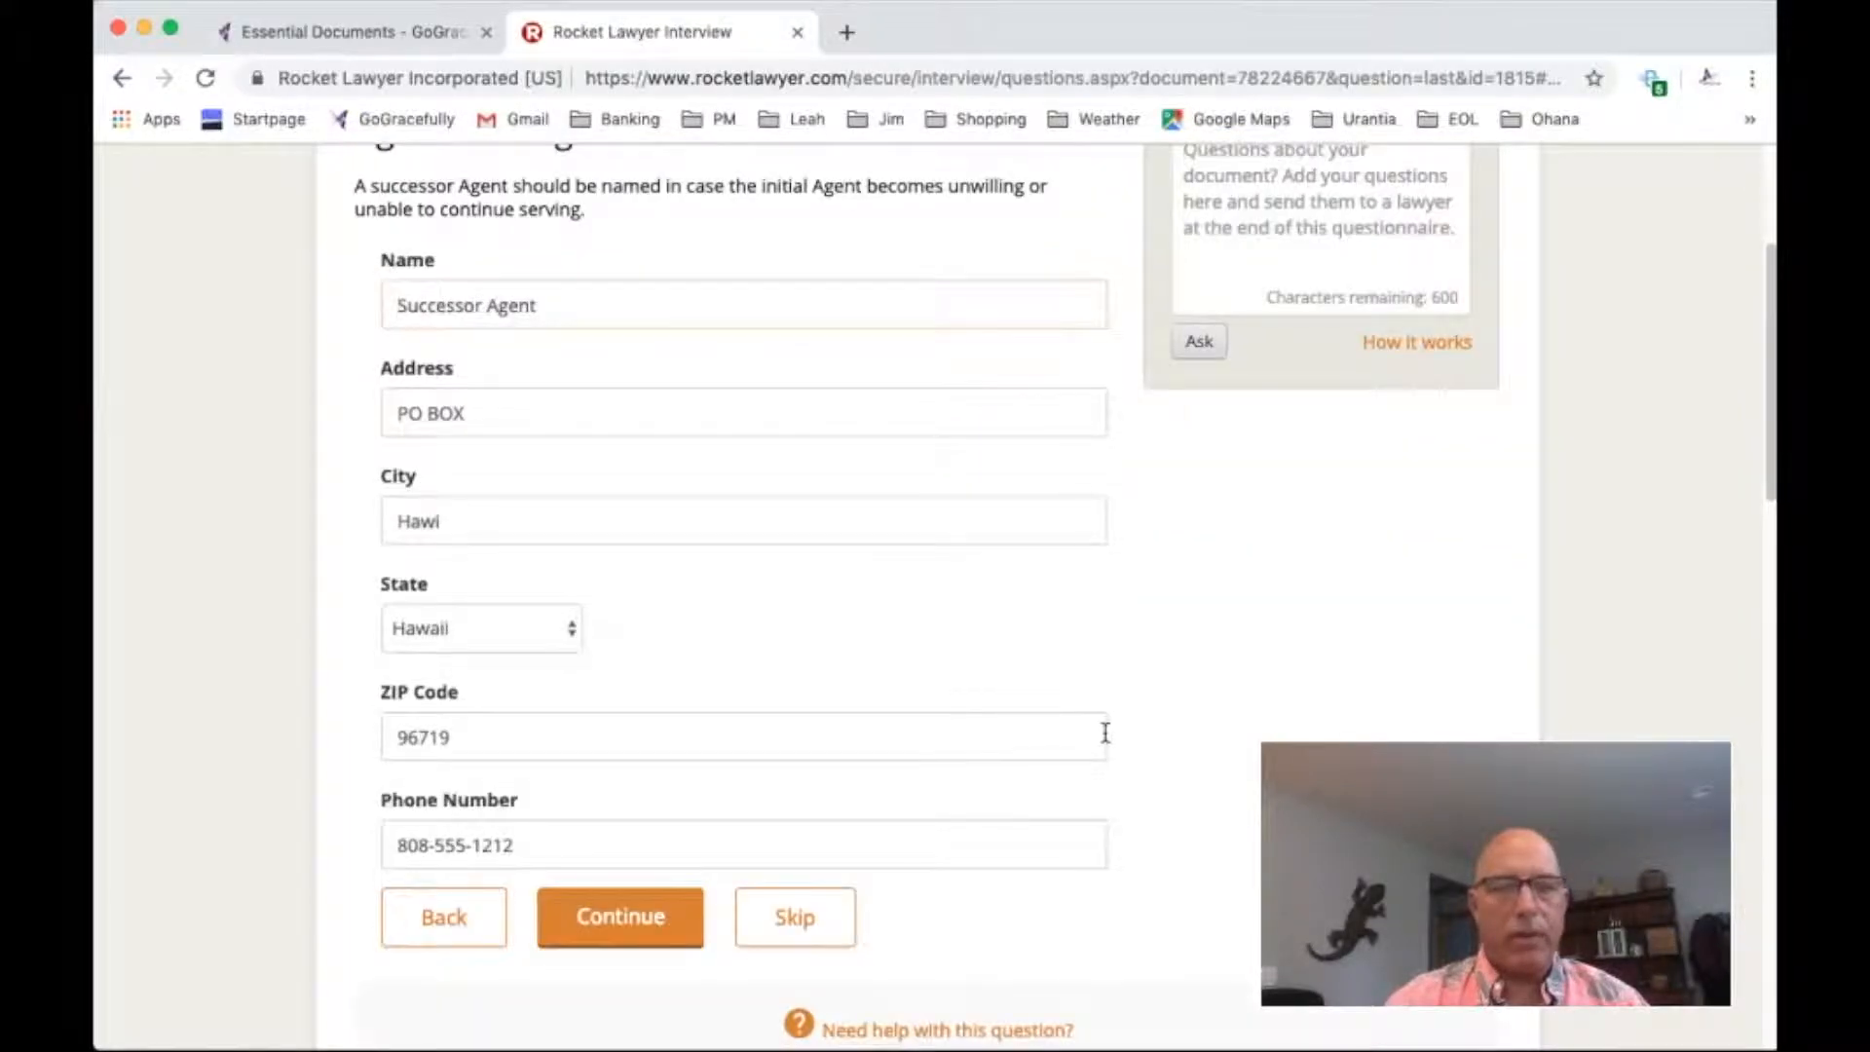
{"action": "left_click", "coordinate": [632, 920]}
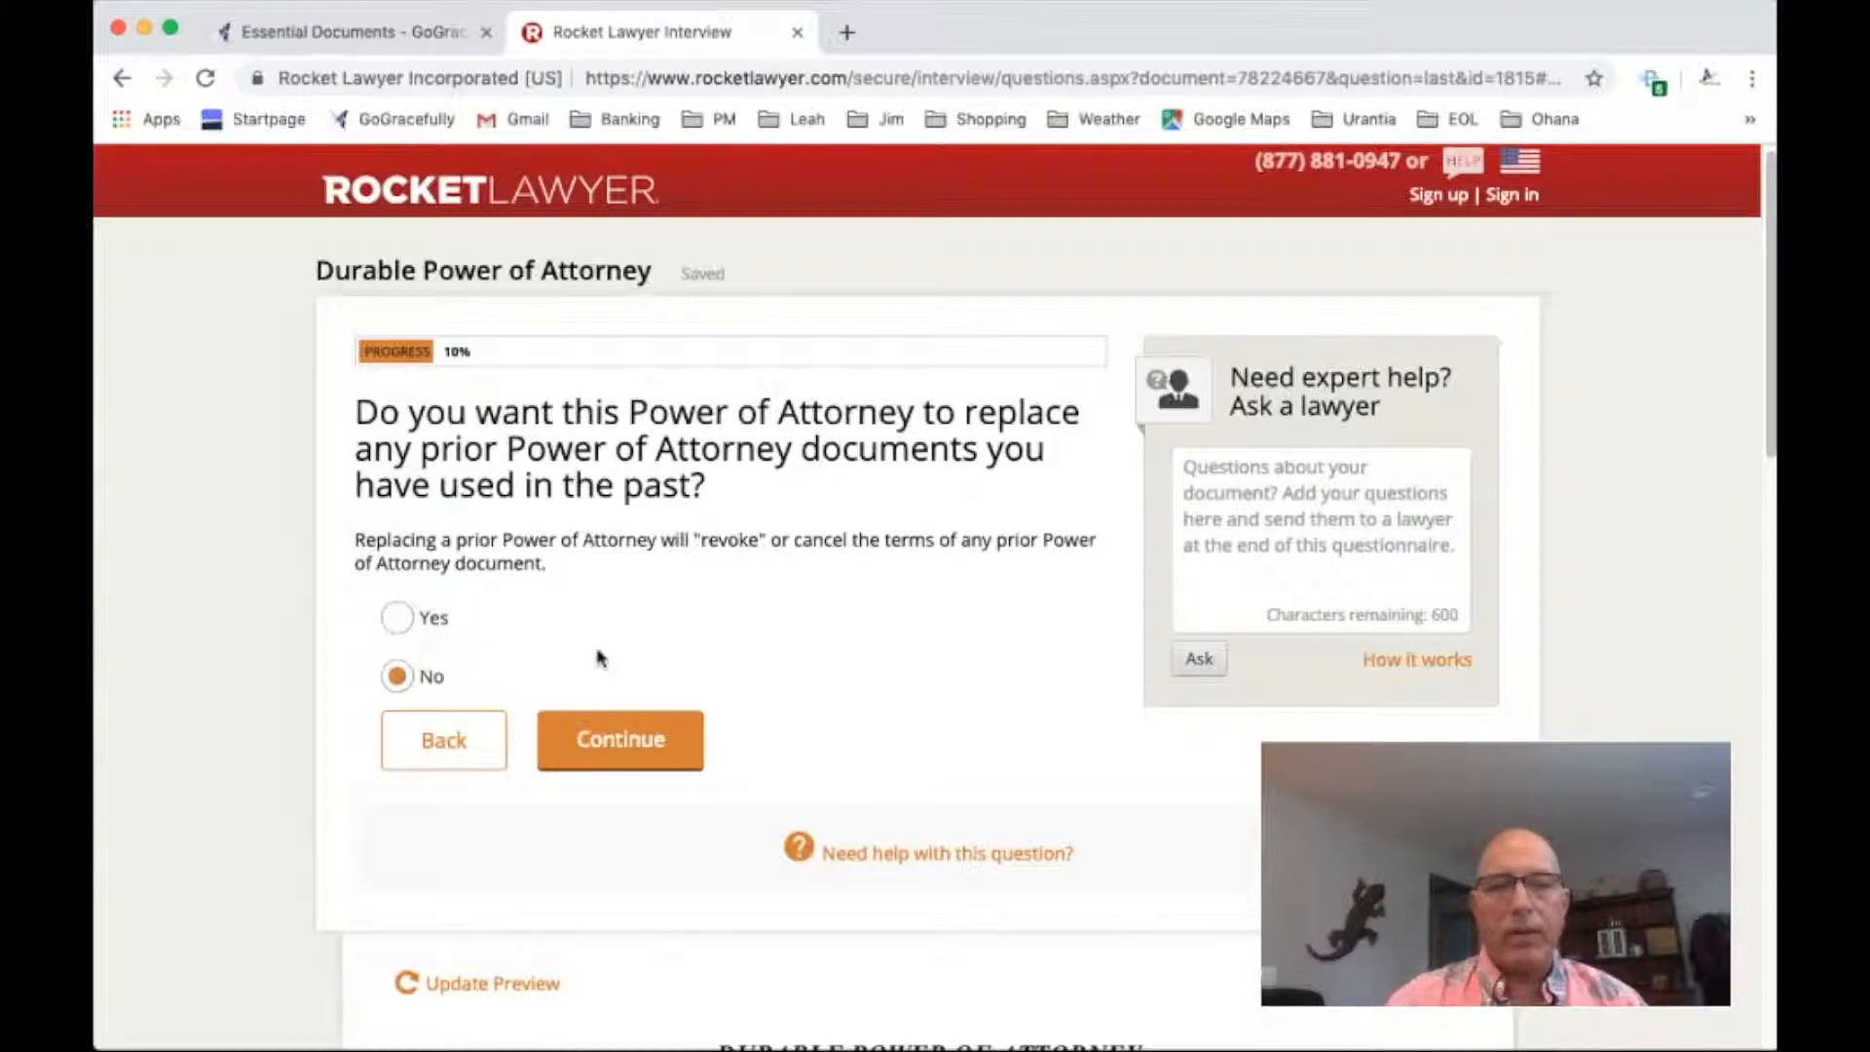
Leave prior Powers of Attorney, including health care ones, in effect and give the Agent access to medical records
{"action": "left_click", "coordinate": [623, 740]}
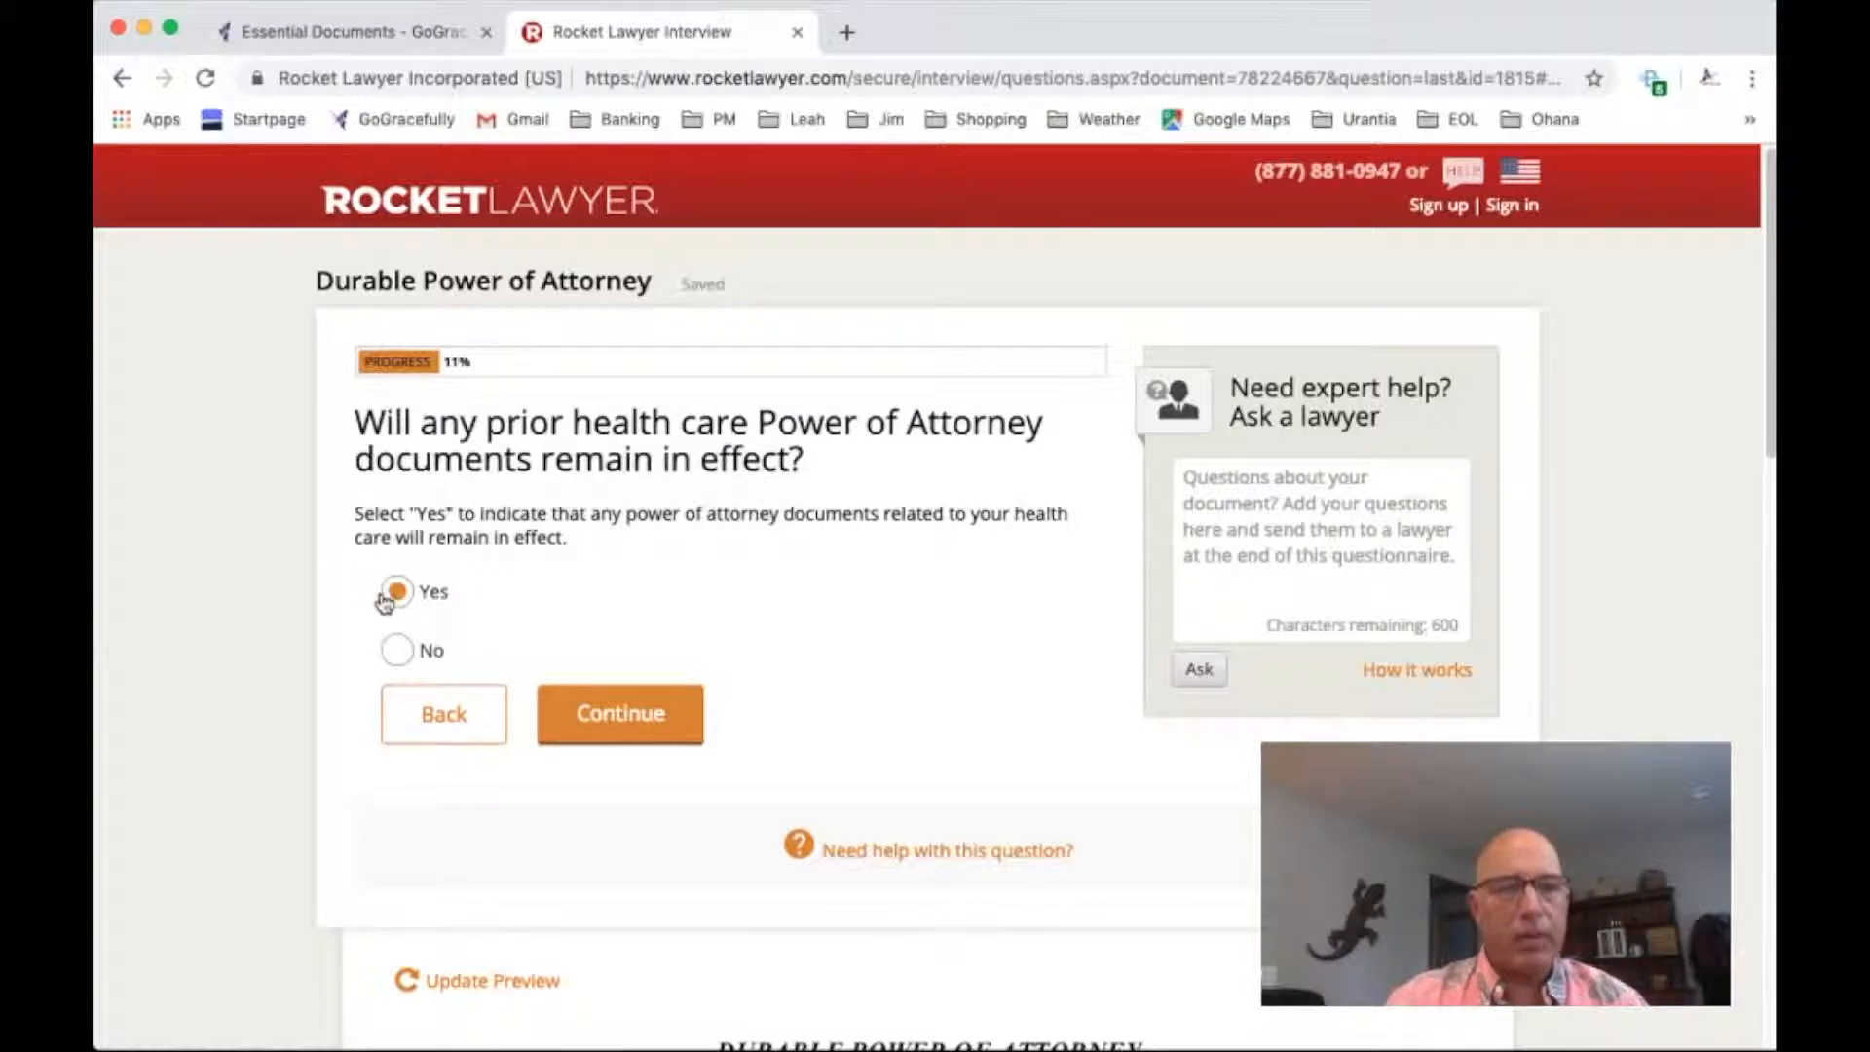
{"action": "left_click", "coordinate": [648, 726]}
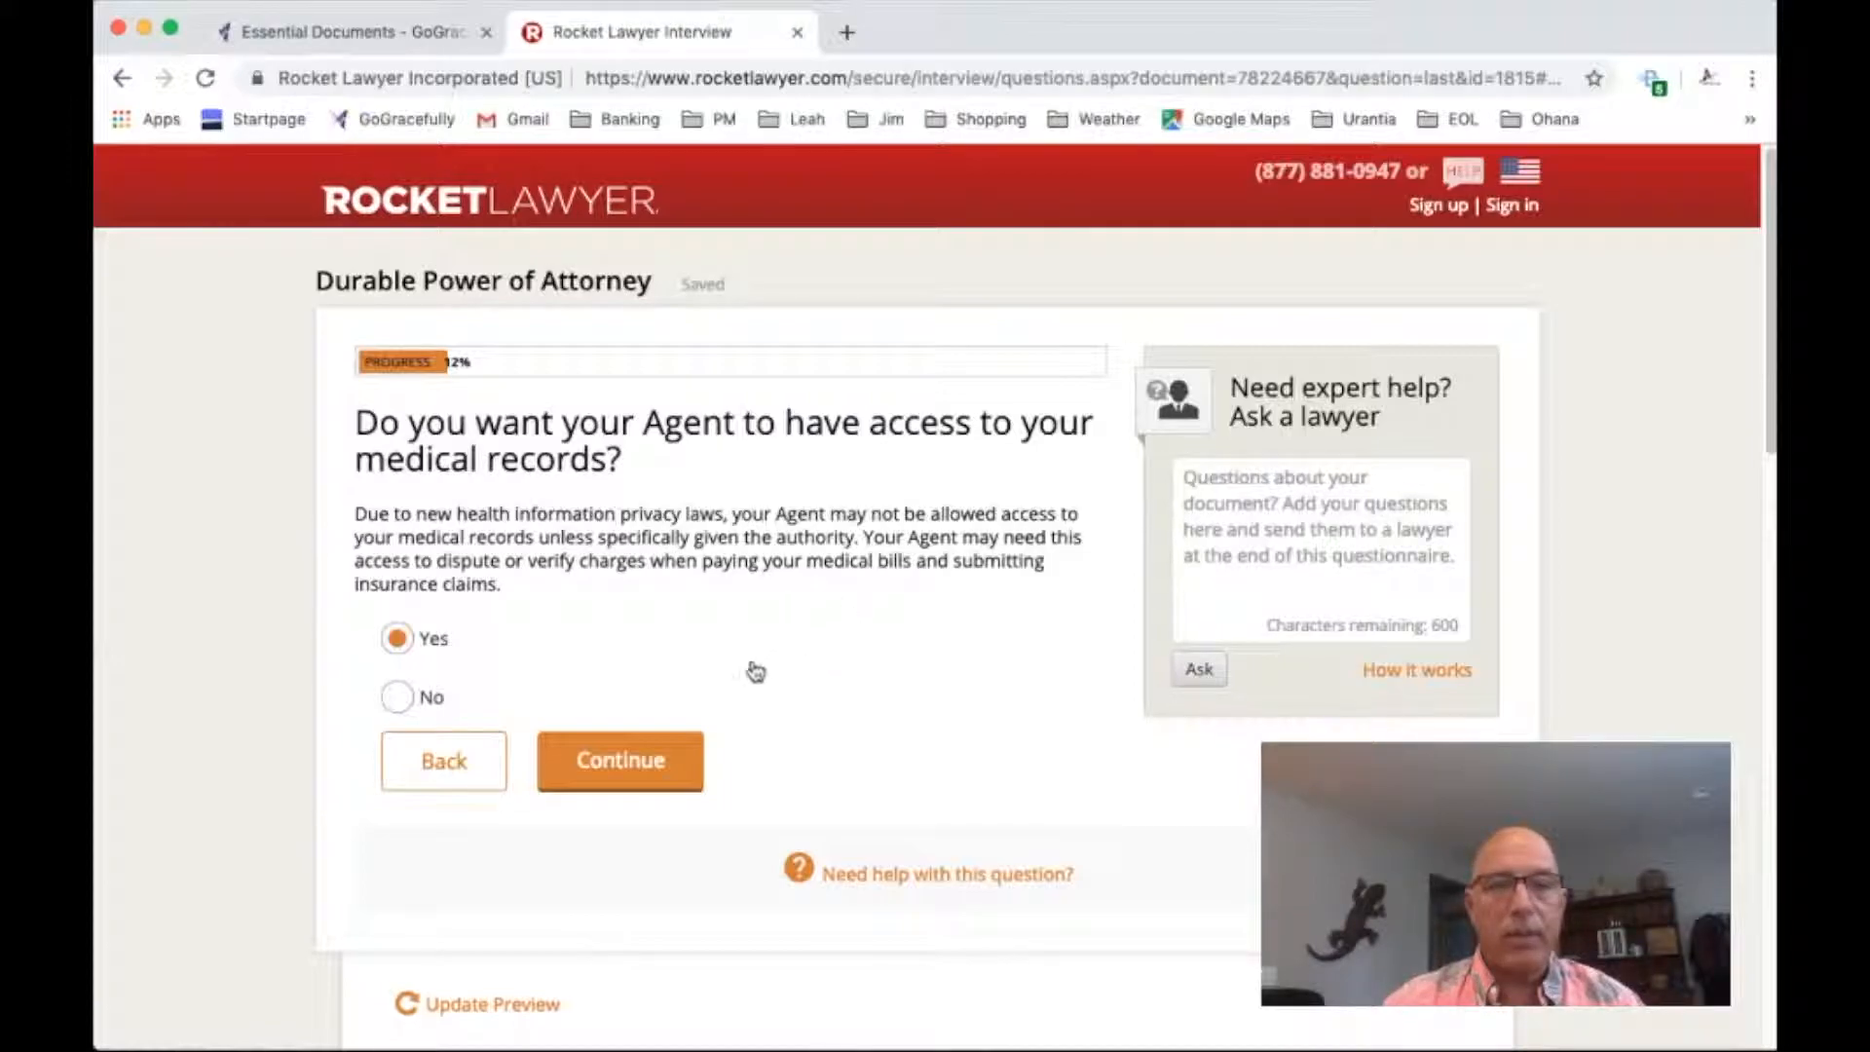
{"action": "left_click", "coordinate": [620, 762]}
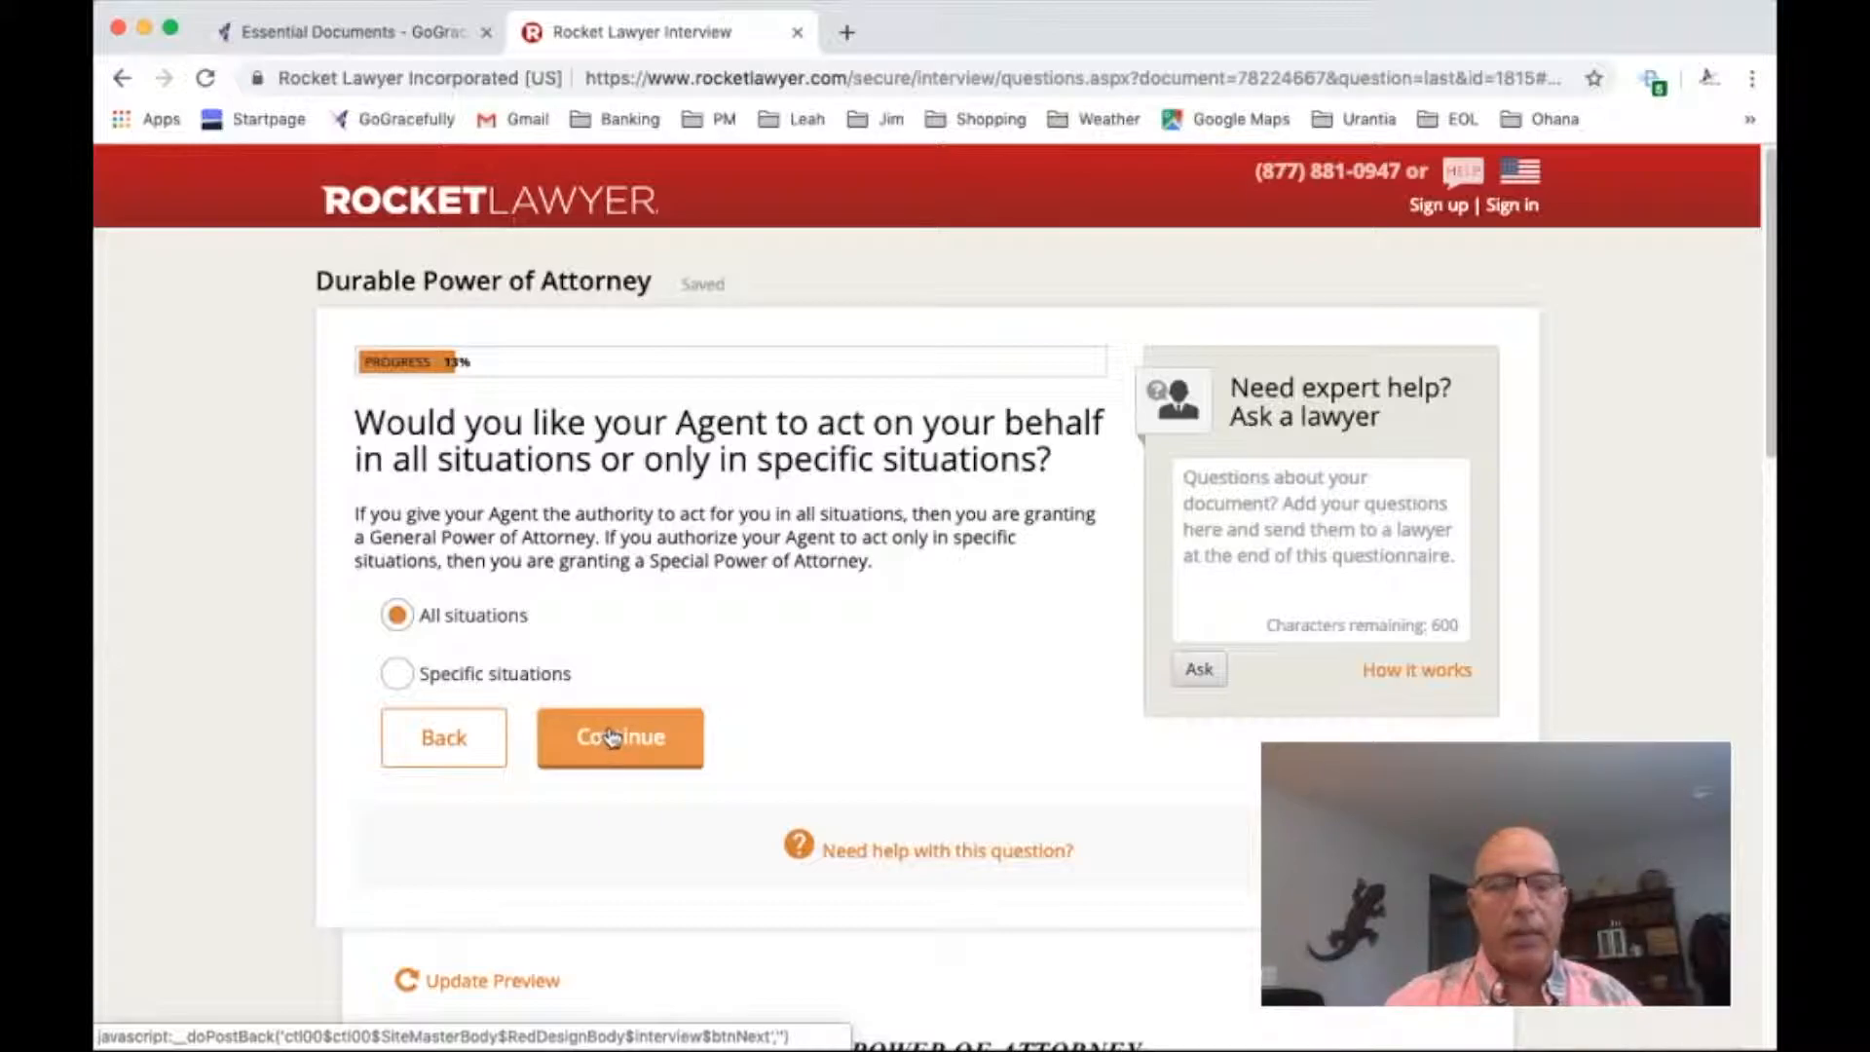
Authorize the Agent to act in all situations, including hiring business professionals and operating any owned business
{"action": "left_click", "coordinate": [611, 738]}
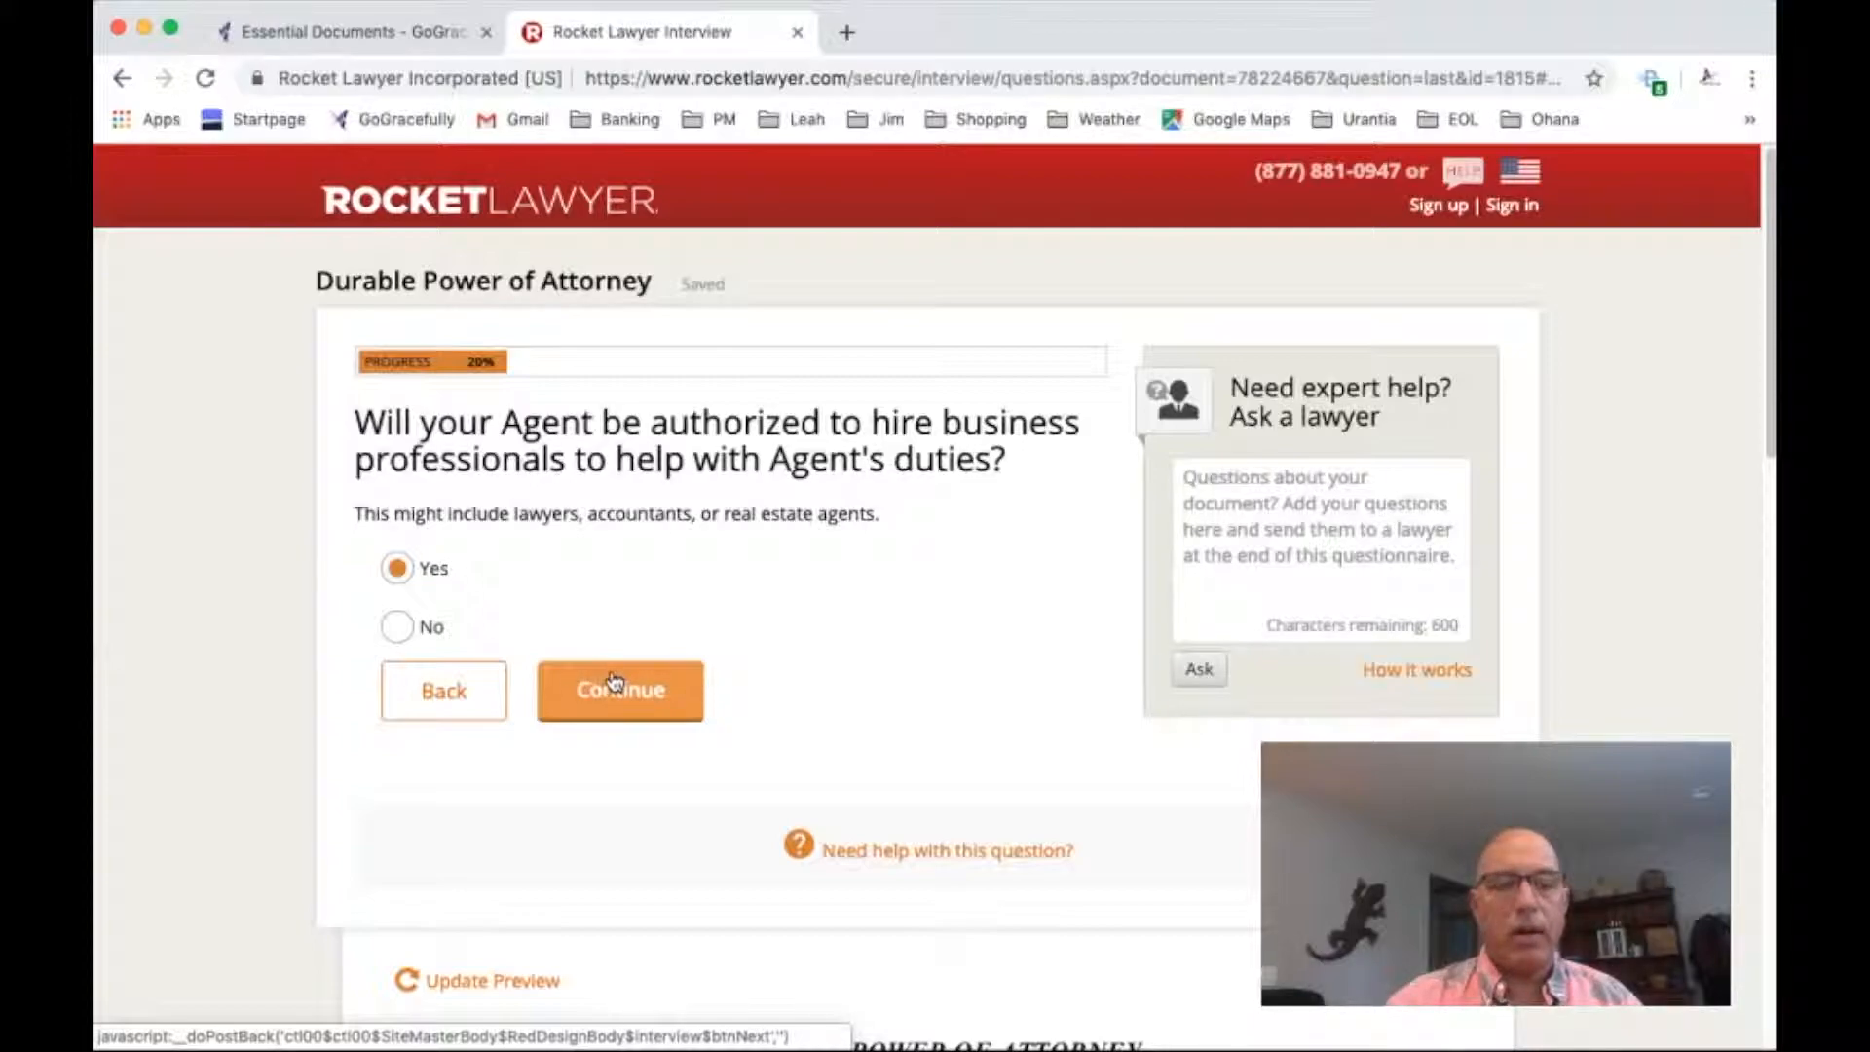
{"action": "left_click", "coordinate": [628, 688]}
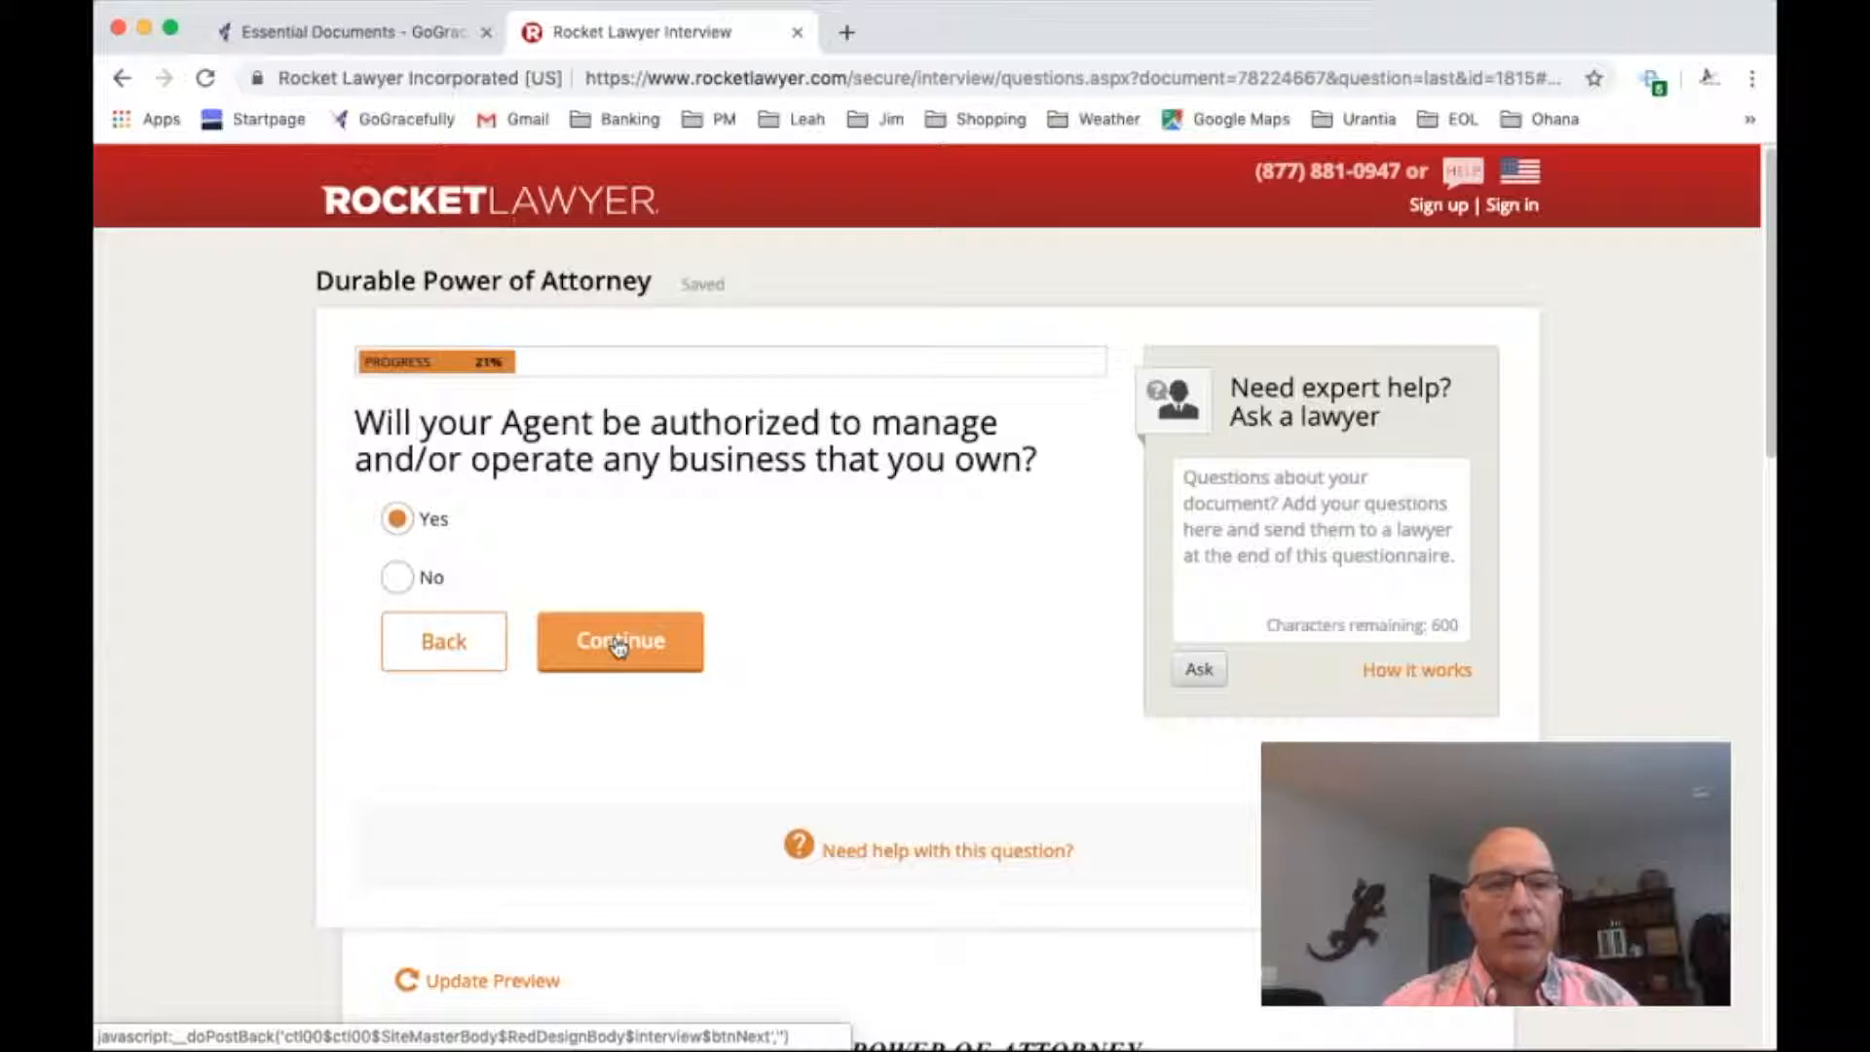
{"action": "left_click", "coordinate": [619, 643]}
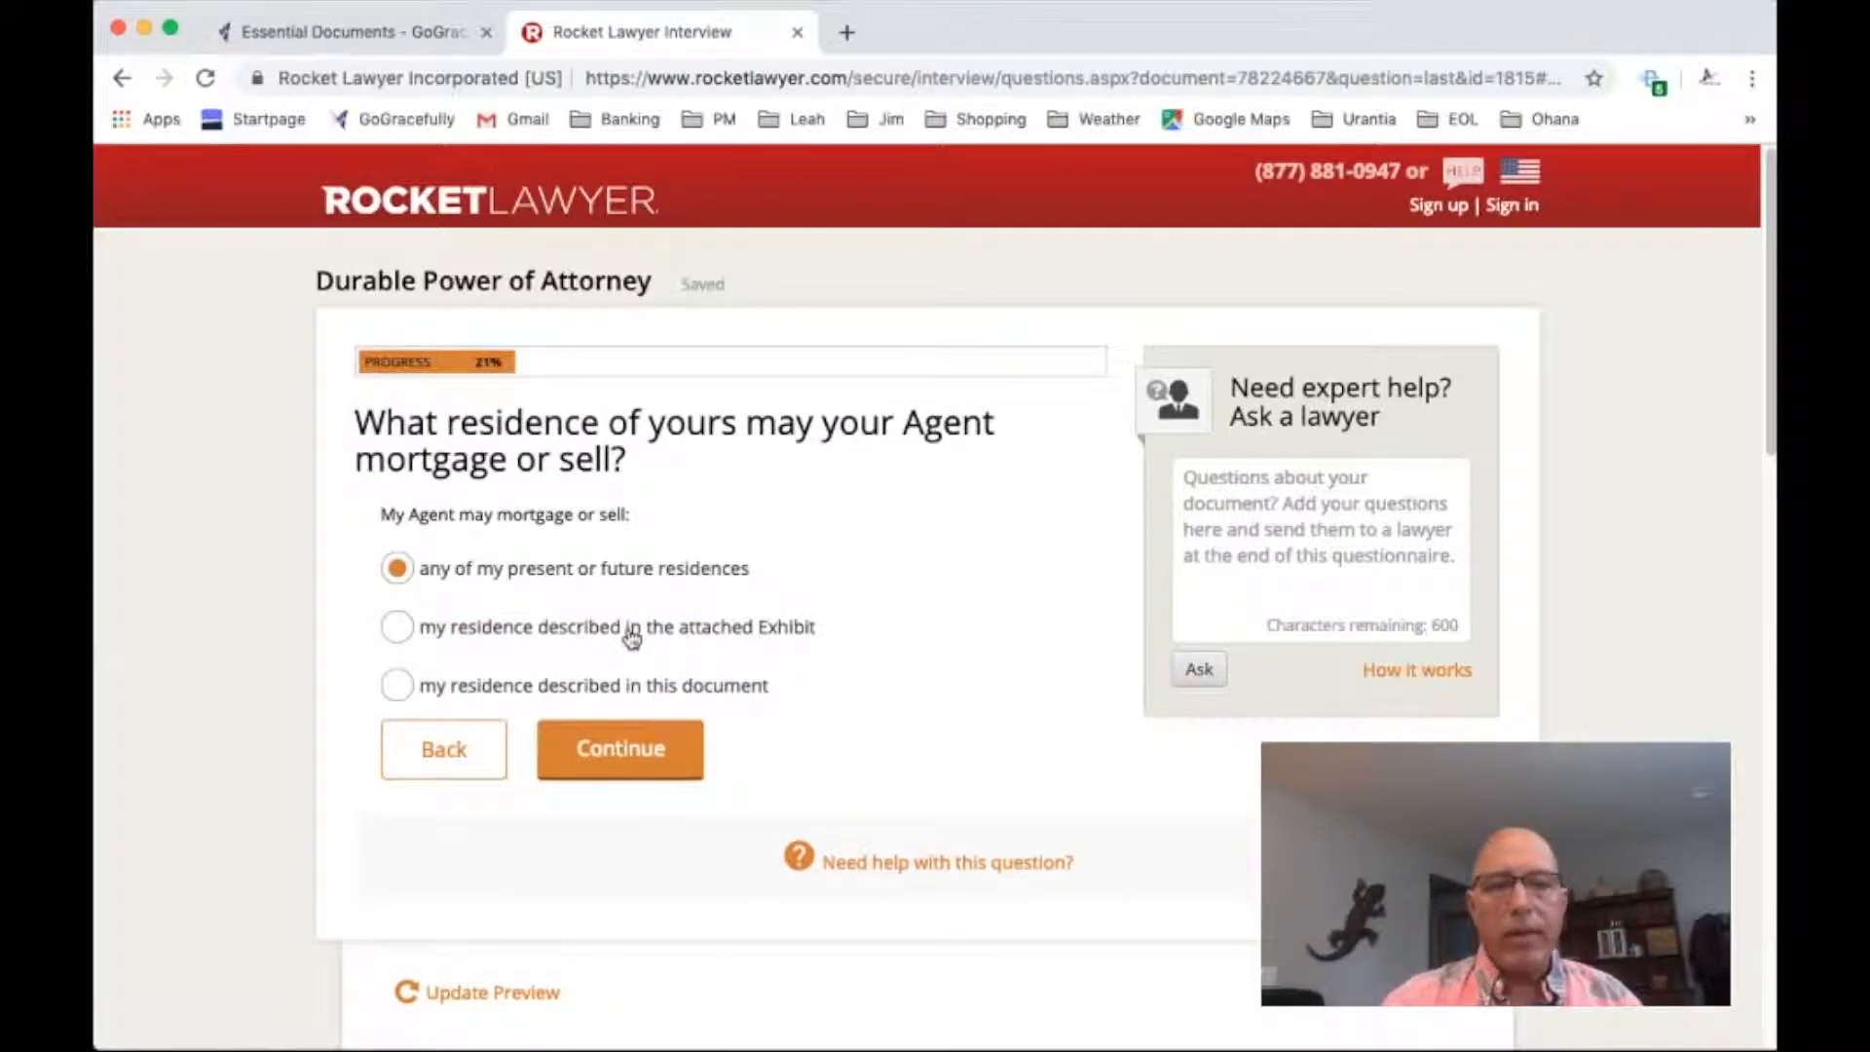
Let the Agent mortgage or sell any present or future residence, and accept the substitute Agent's details for real estate
{"action": "left_click", "coordinate": [620, 749]}
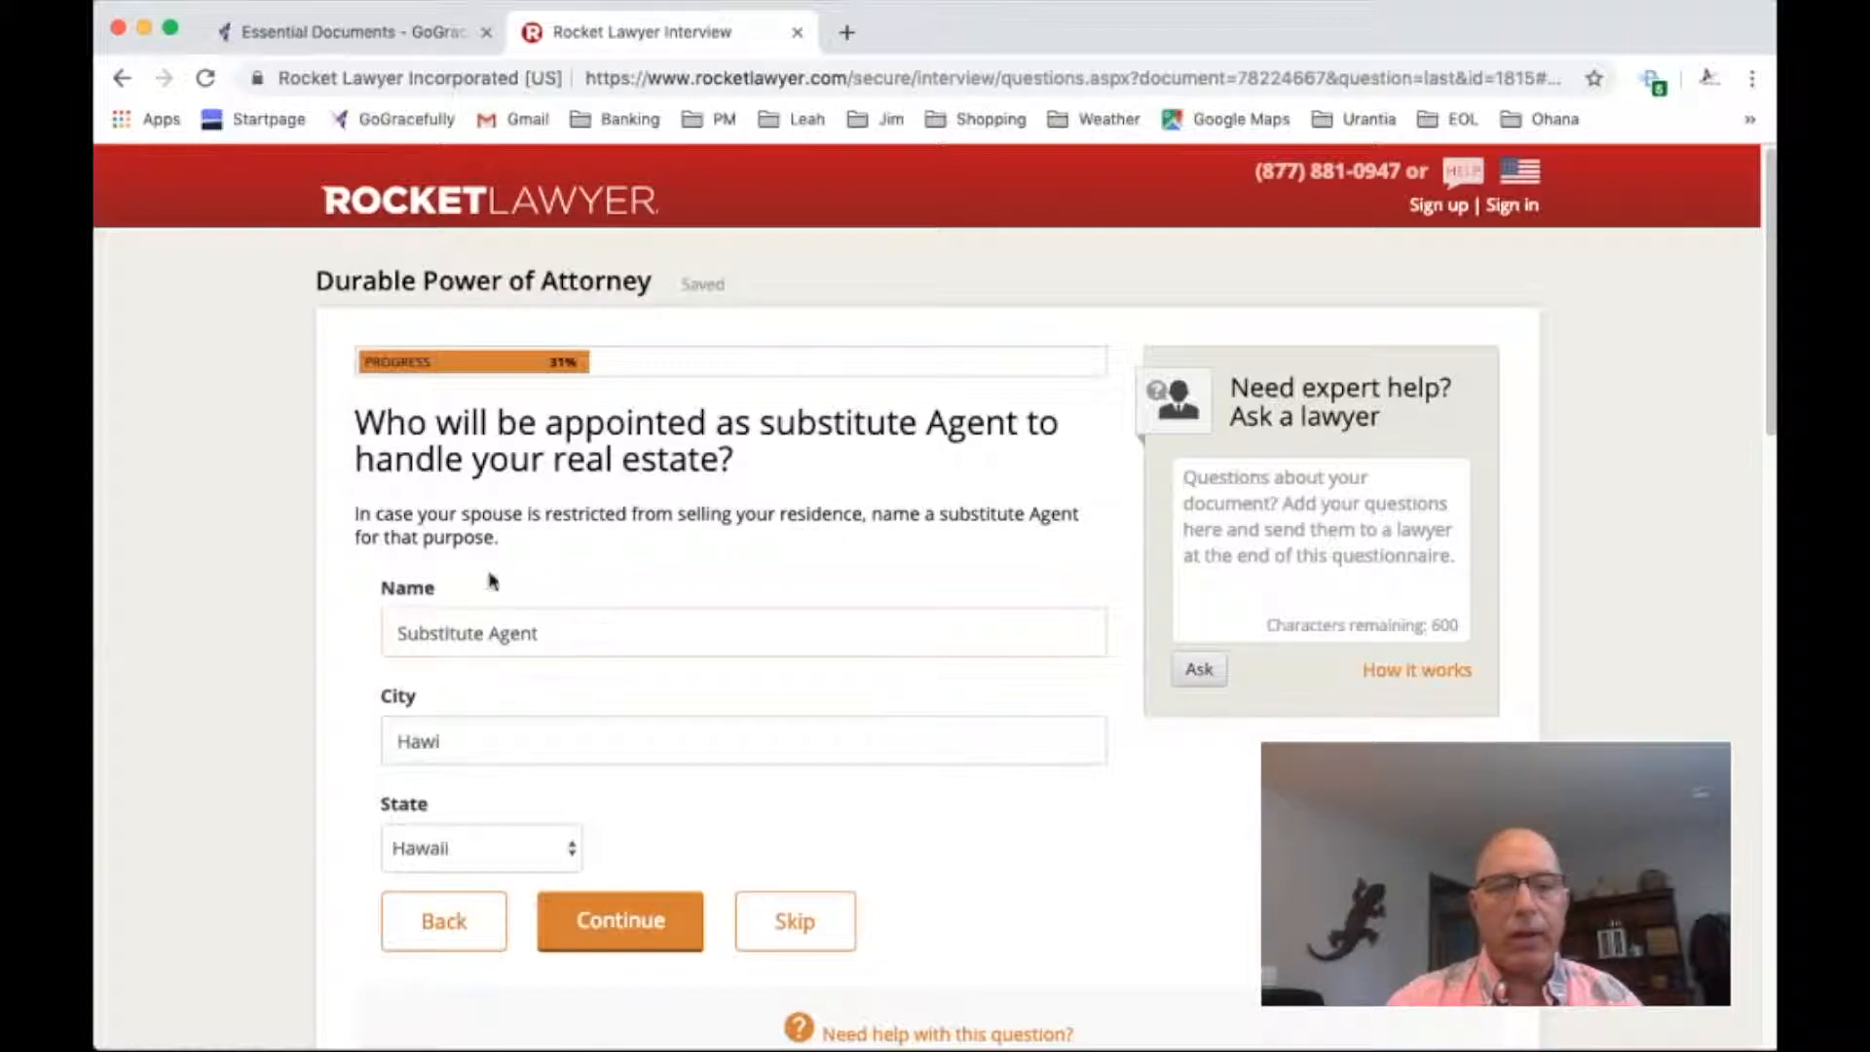
{"action": "left_click", "coordinate": [620, 926]}
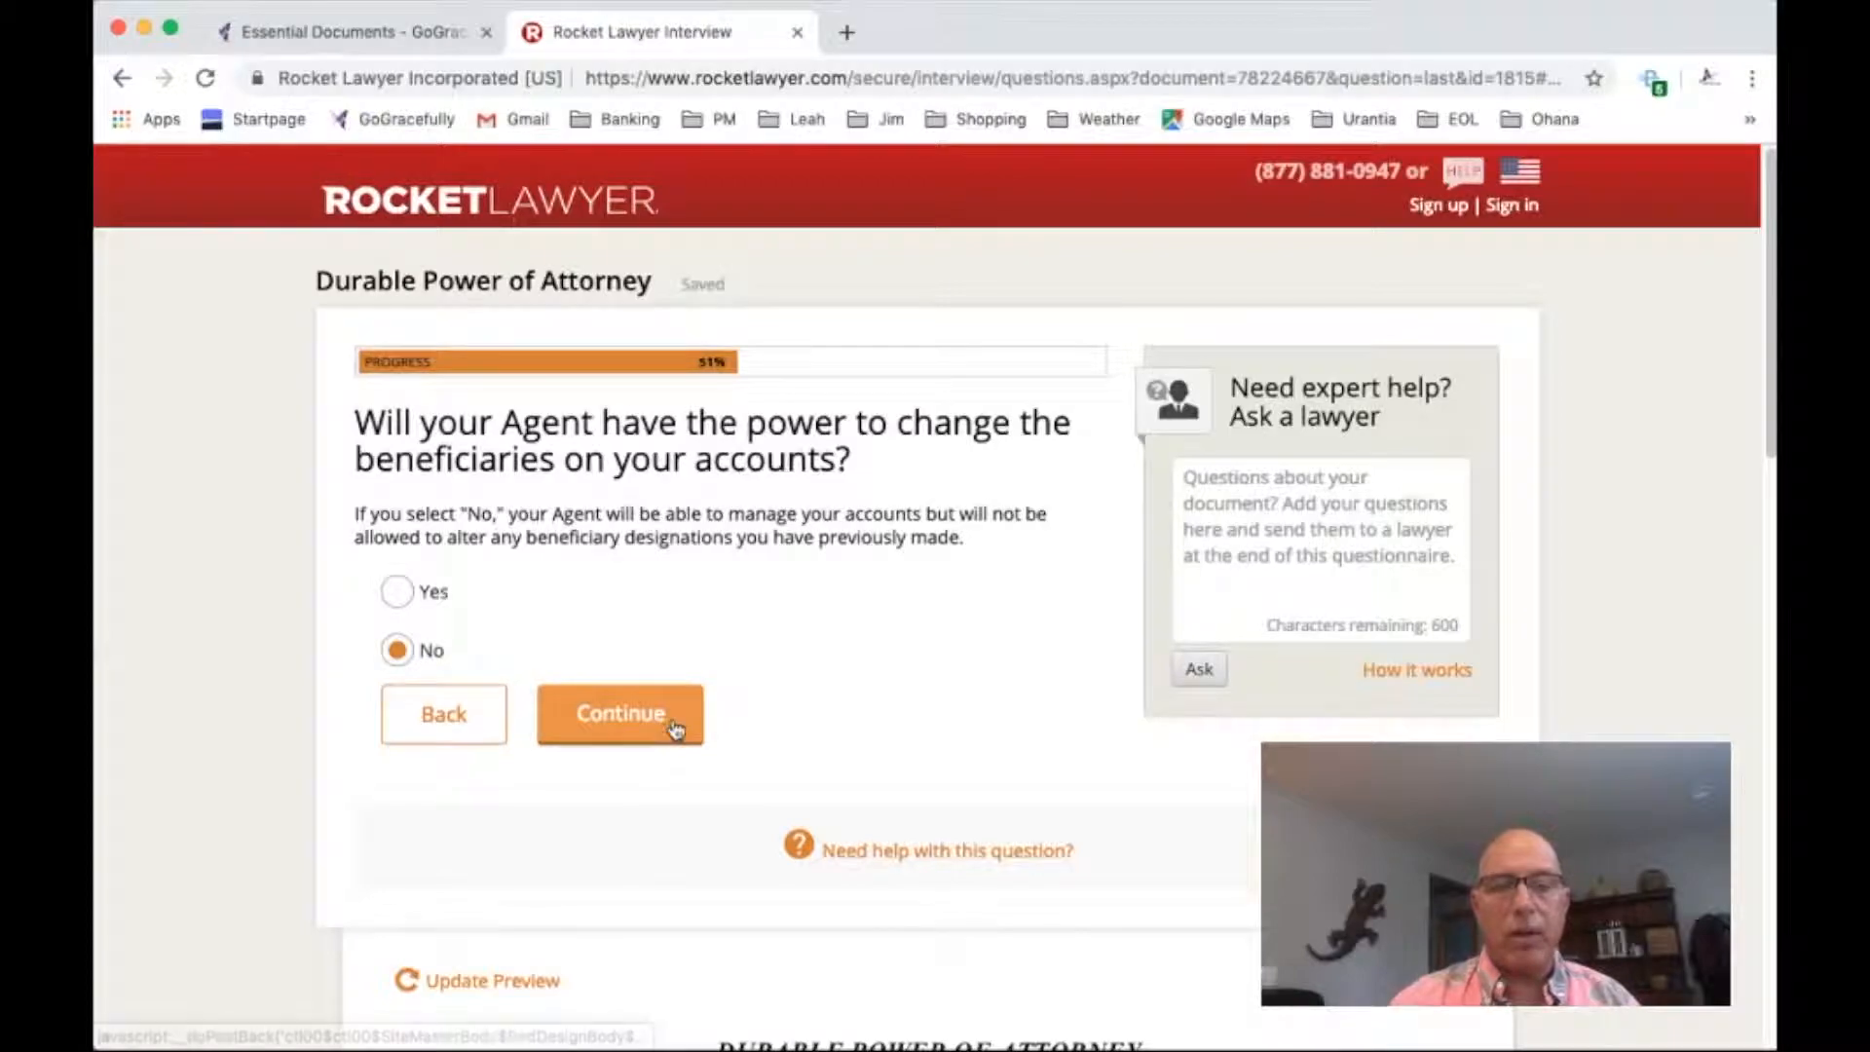
Answer No to letting the Agent change account beneficiaries and No to currently being a fiduciary or trustee
{"action": "left_click", "coordinate": [620, 713]}
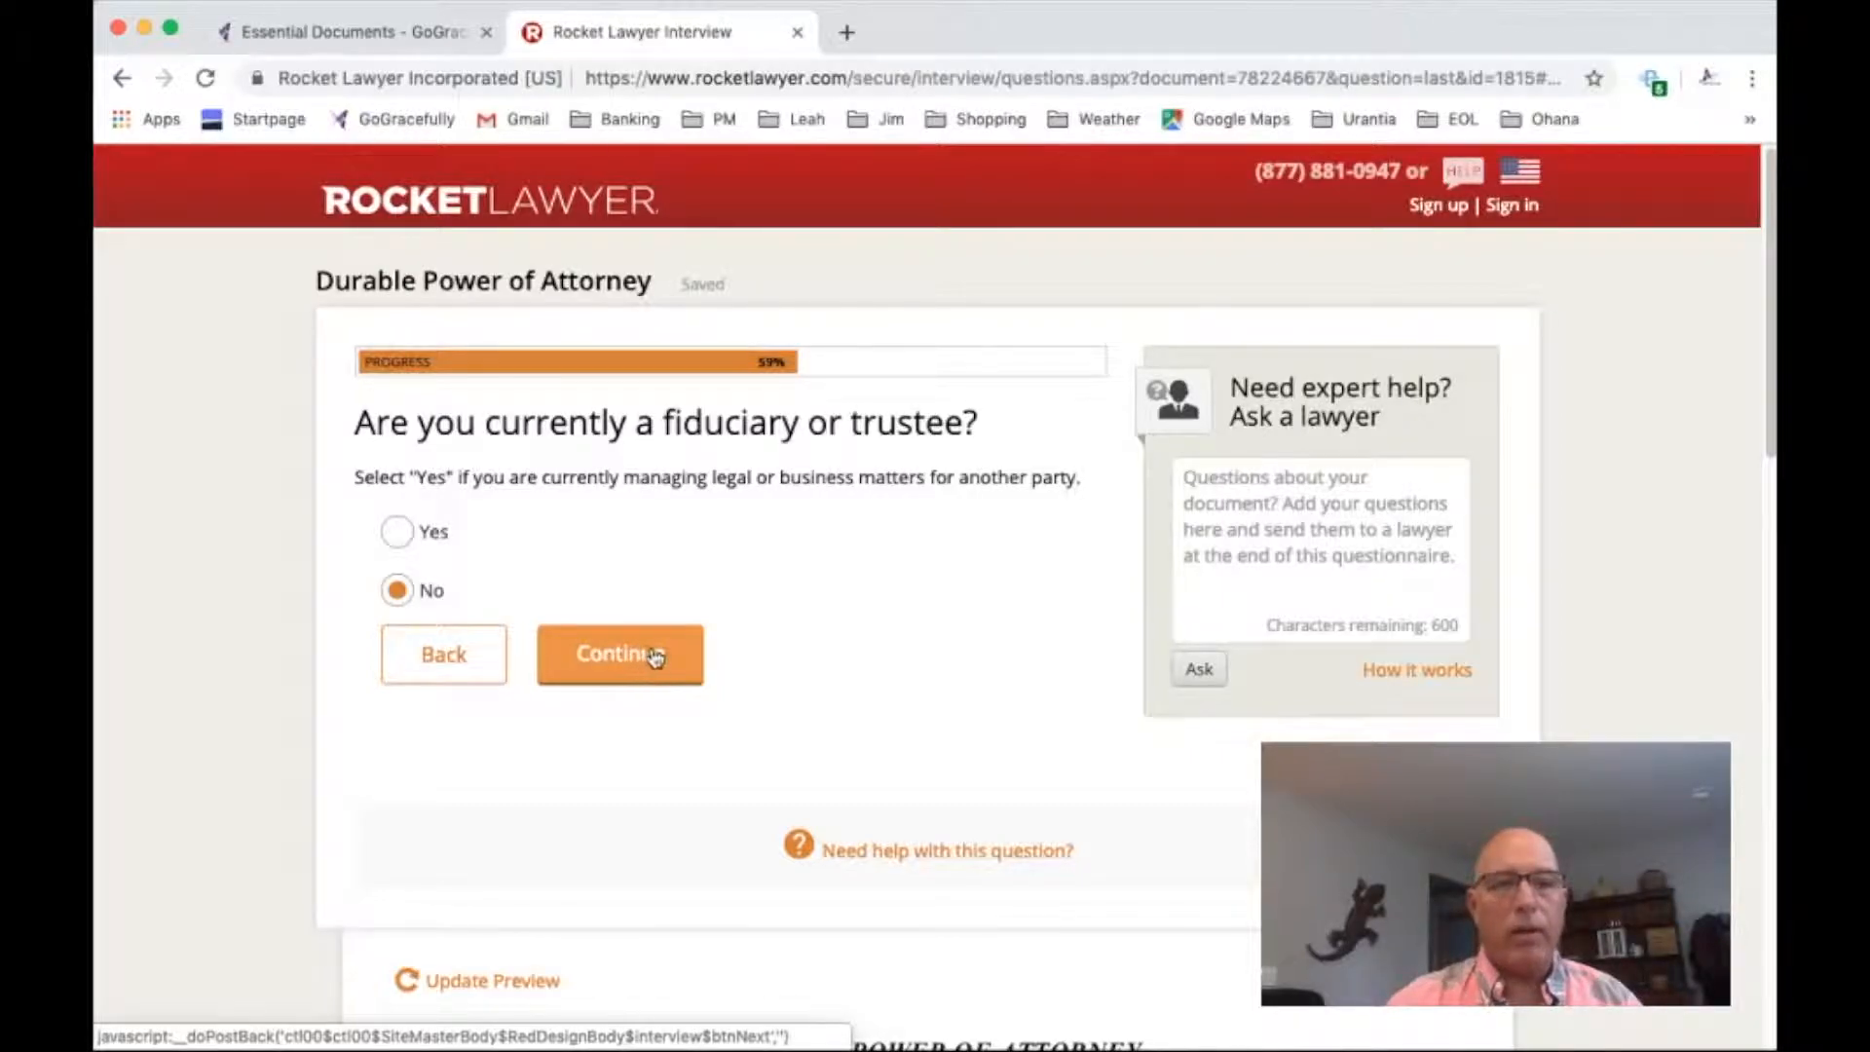
{"action": "left_click", "coordinate": [647, 660]}
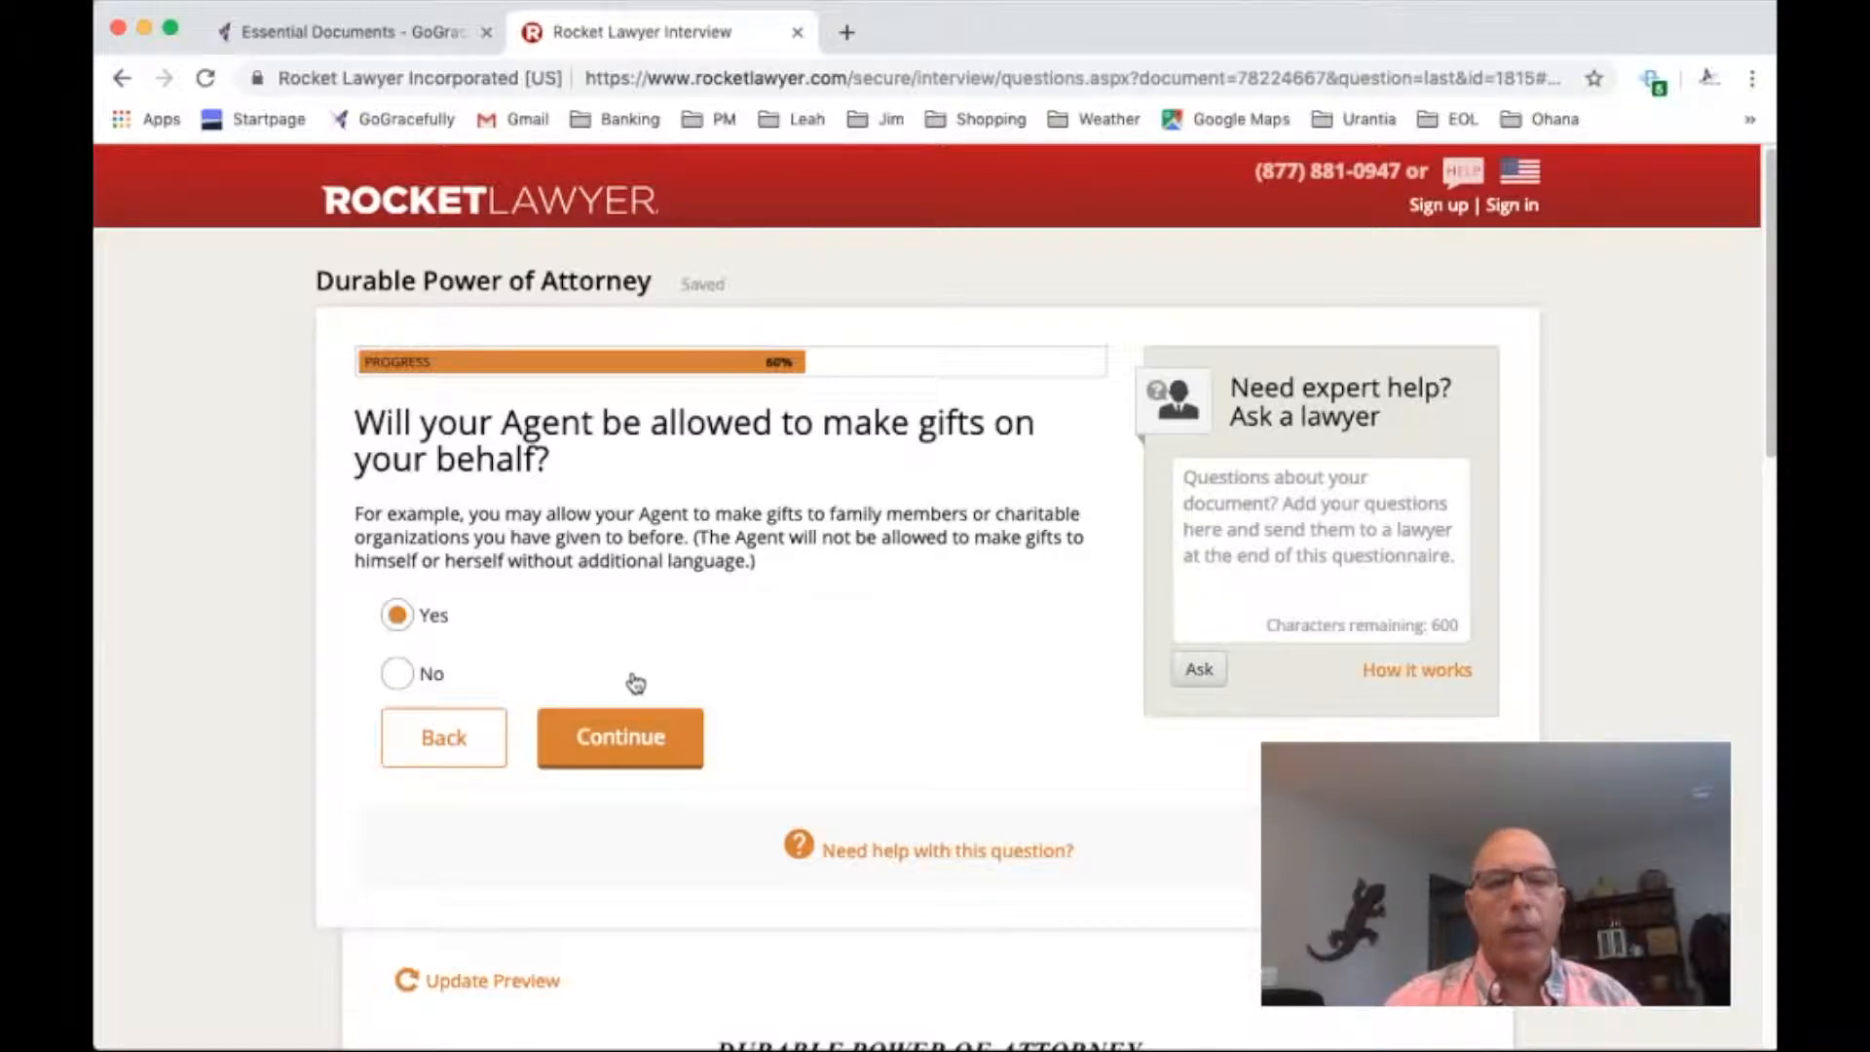
Allow the Agent to make gifts without a substitute gift Agent, and to use assets for persons the principal must support
{"action": "left_click", "coordinate": [624, 735]}
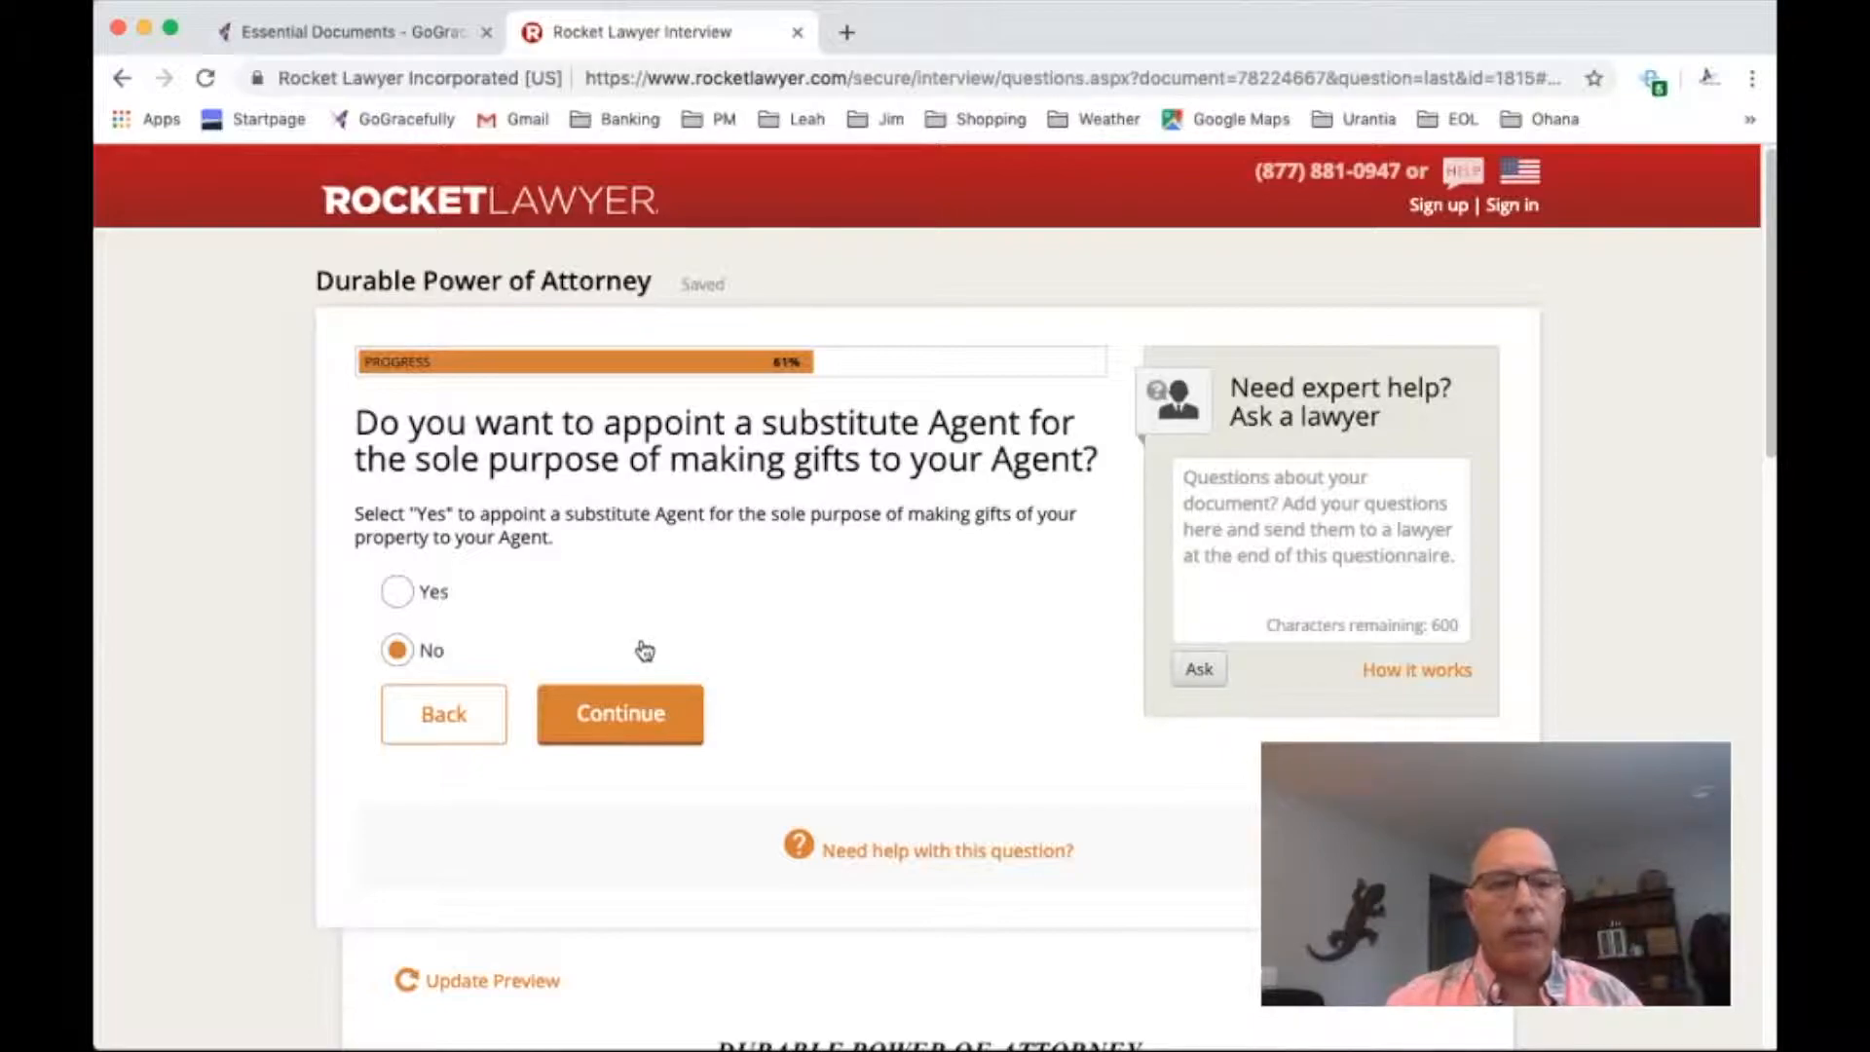
{"action": "left_click", "coordinate": [640, 718]}
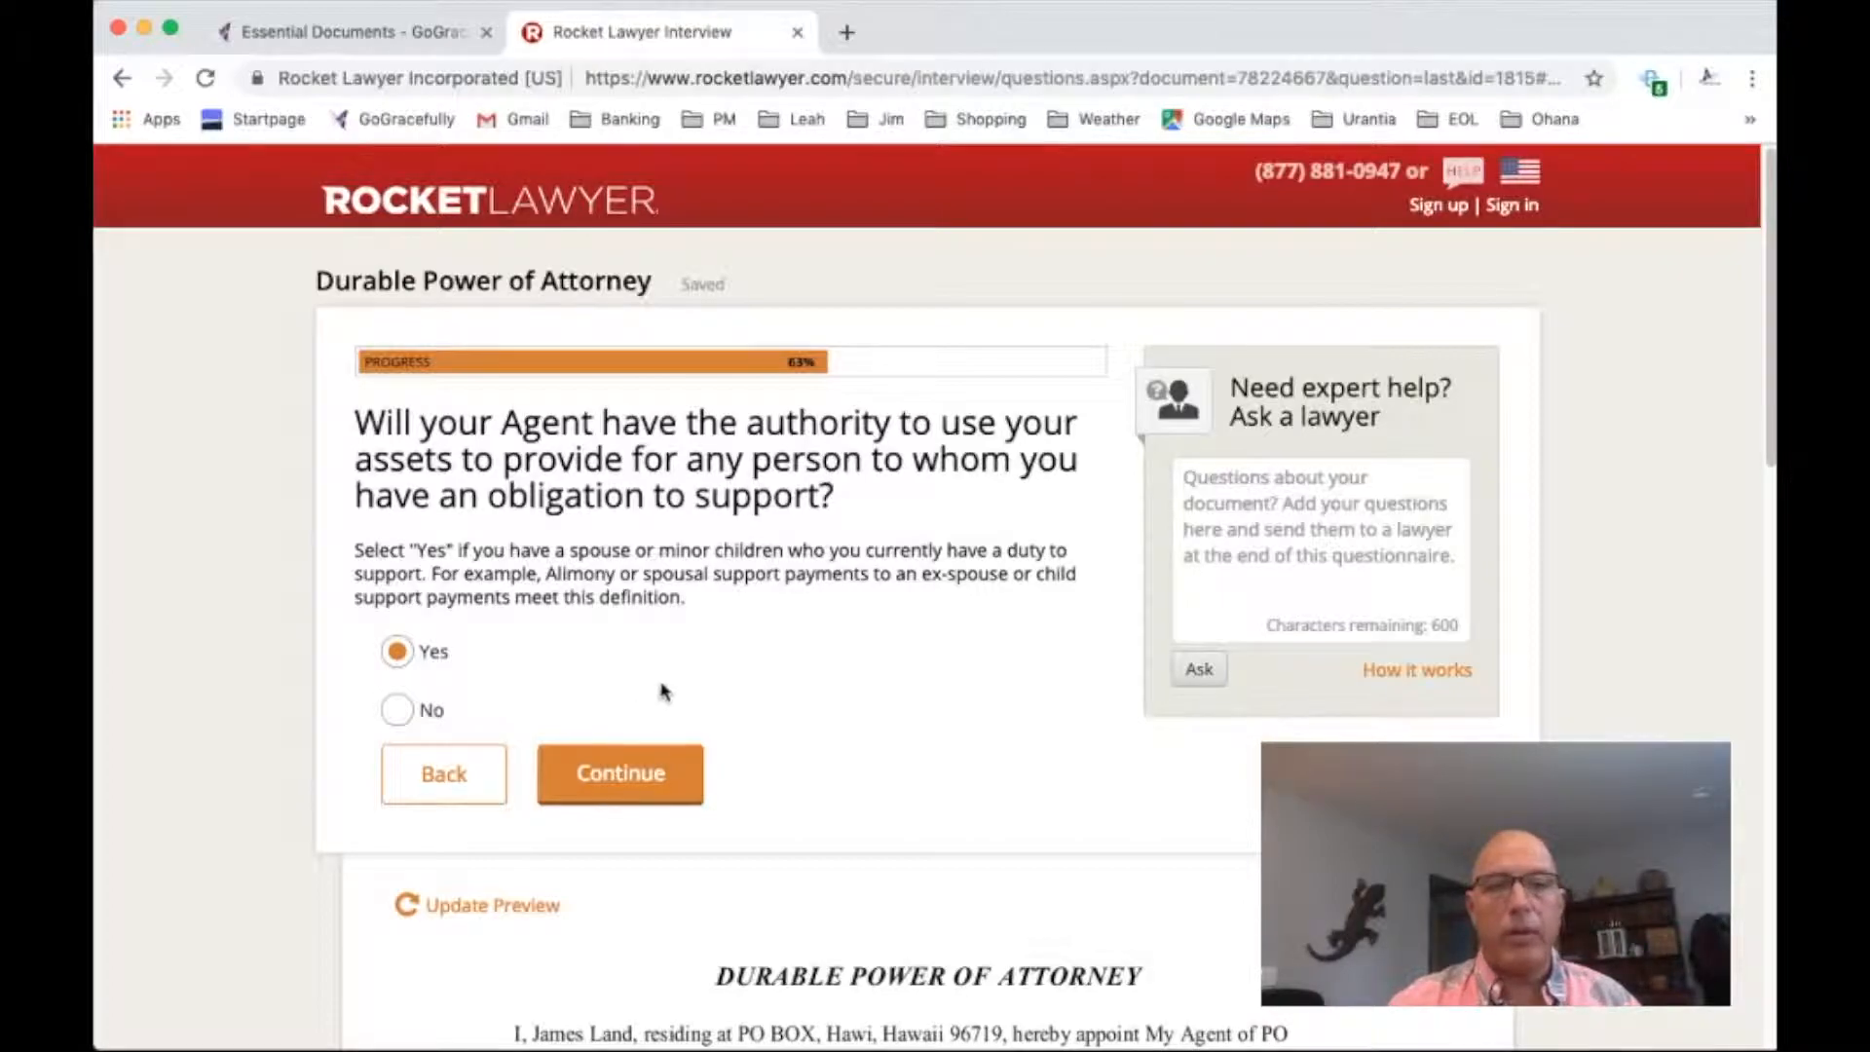
{"action": "left_click", "coordinate": [618, 772]}
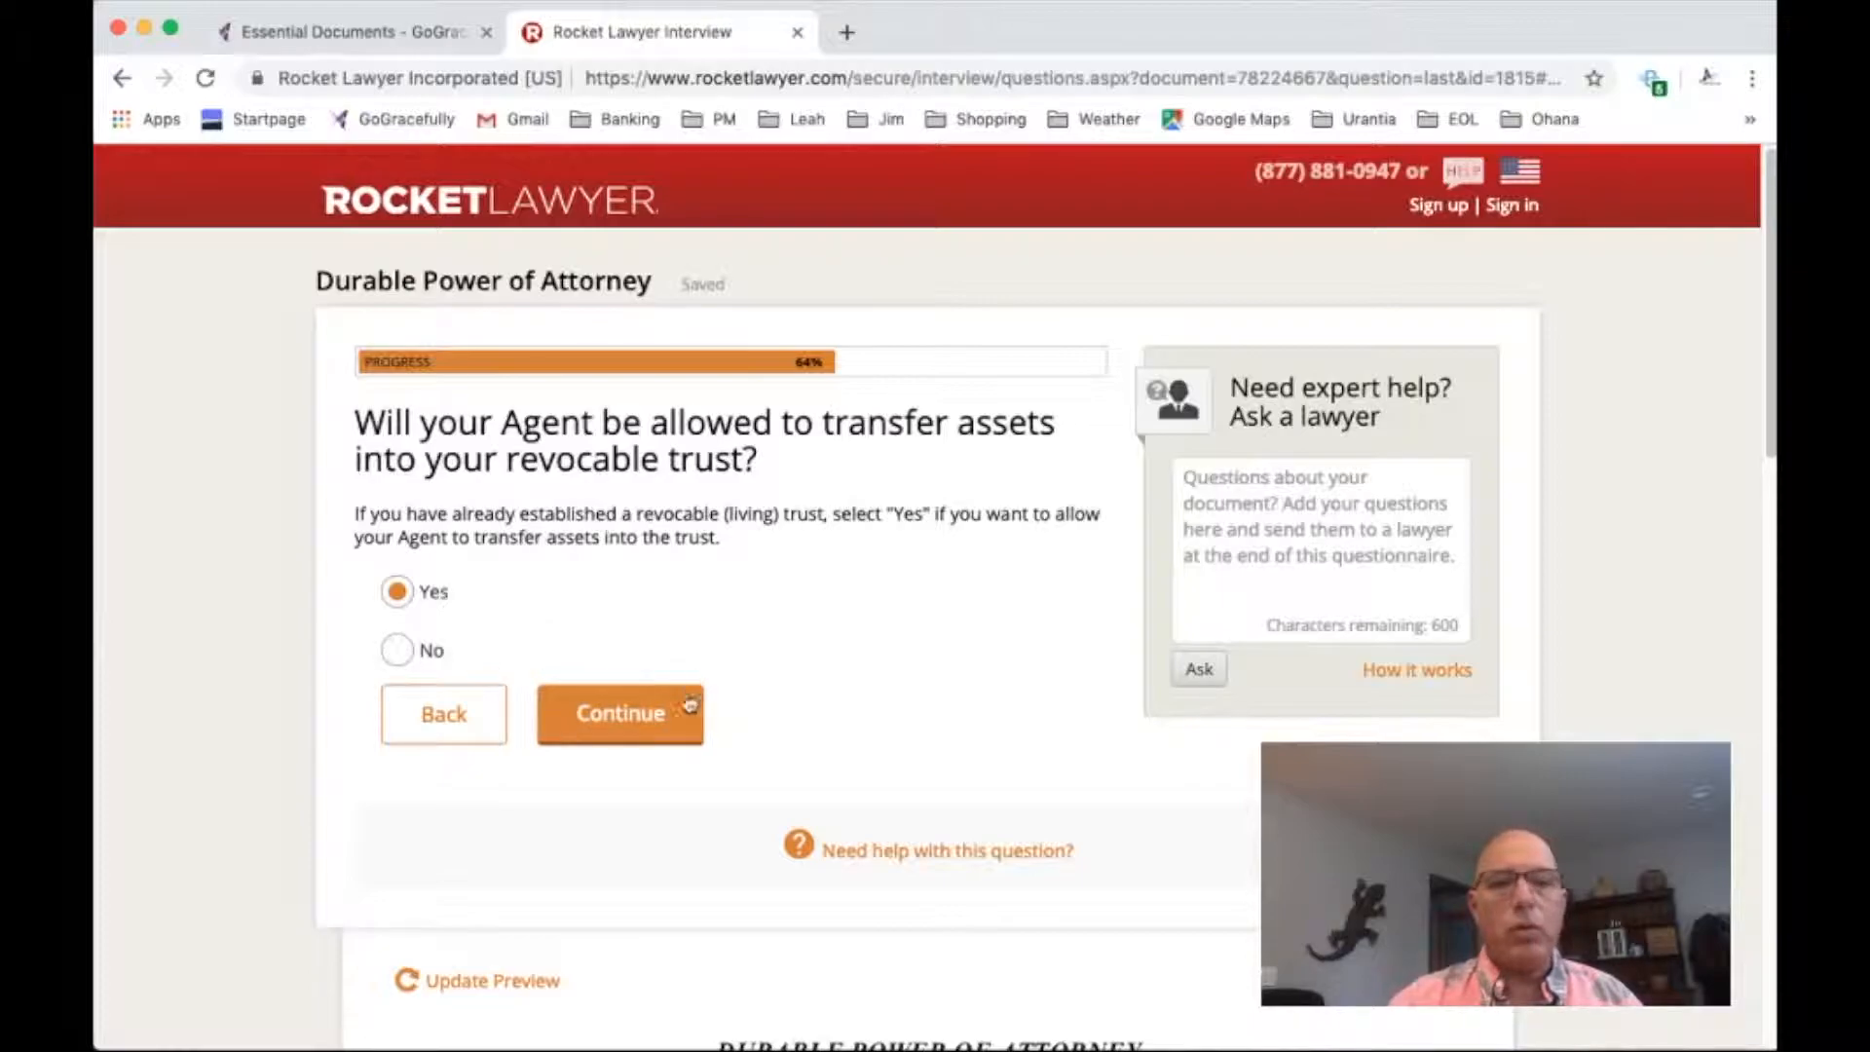
Allow asset transfers into the principal's revocable trust, but deny the Agent funding others' trusts or managing a trust
{"action": "left_click", "coordinate": [628, 713]}
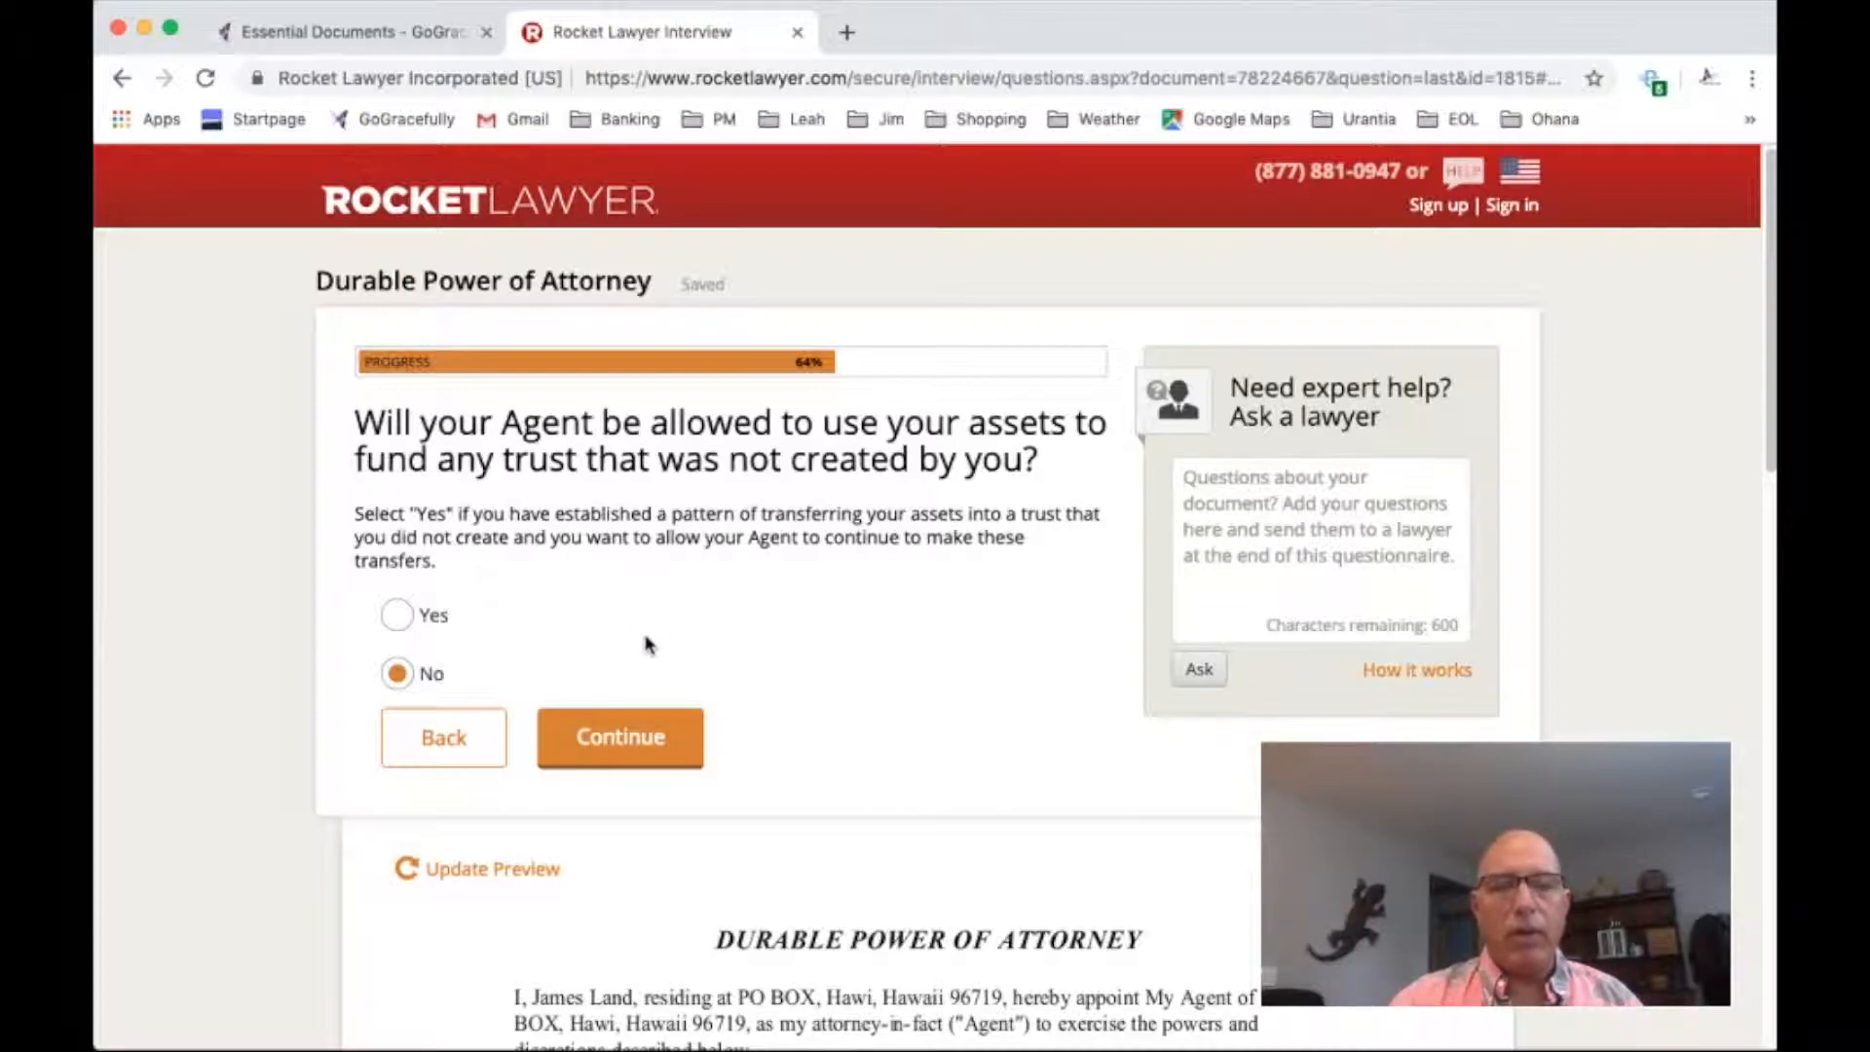
{"action": "left_click", "coordinate": [635, 738]}
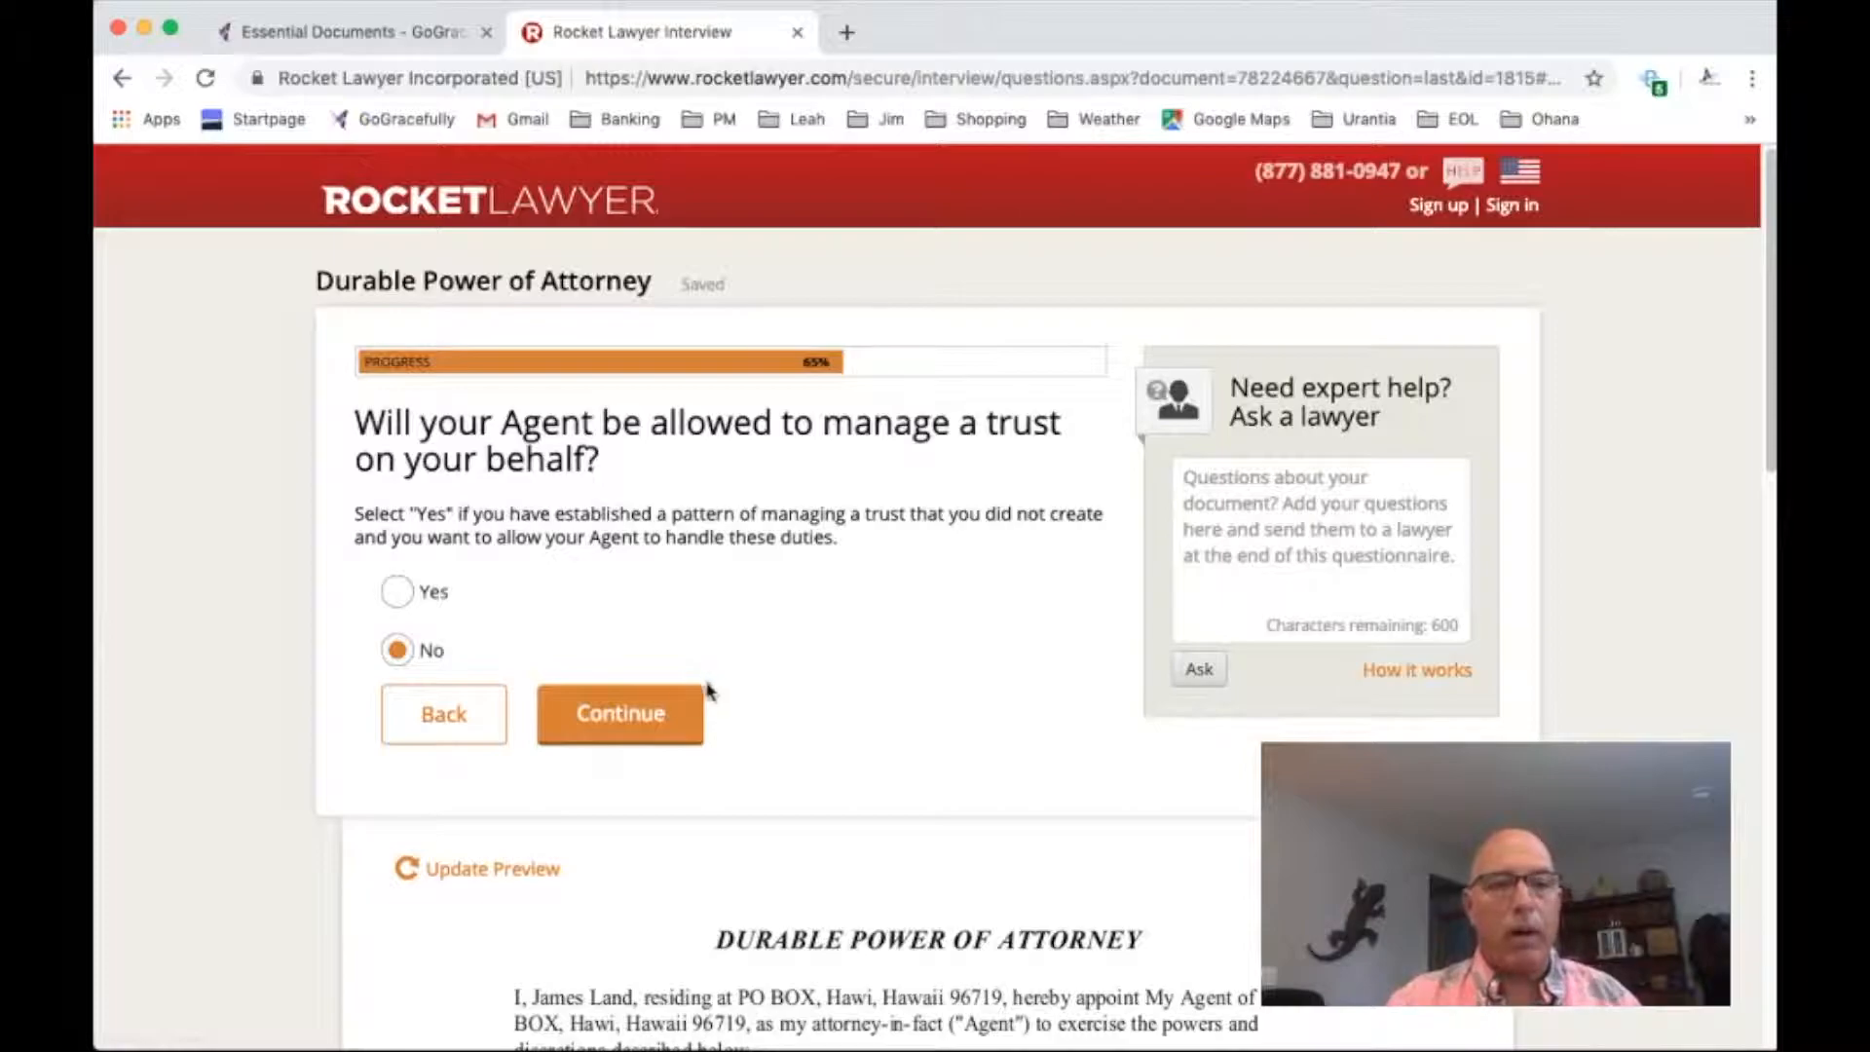
{"action": "left_click", "coordinate": [636, 719]}
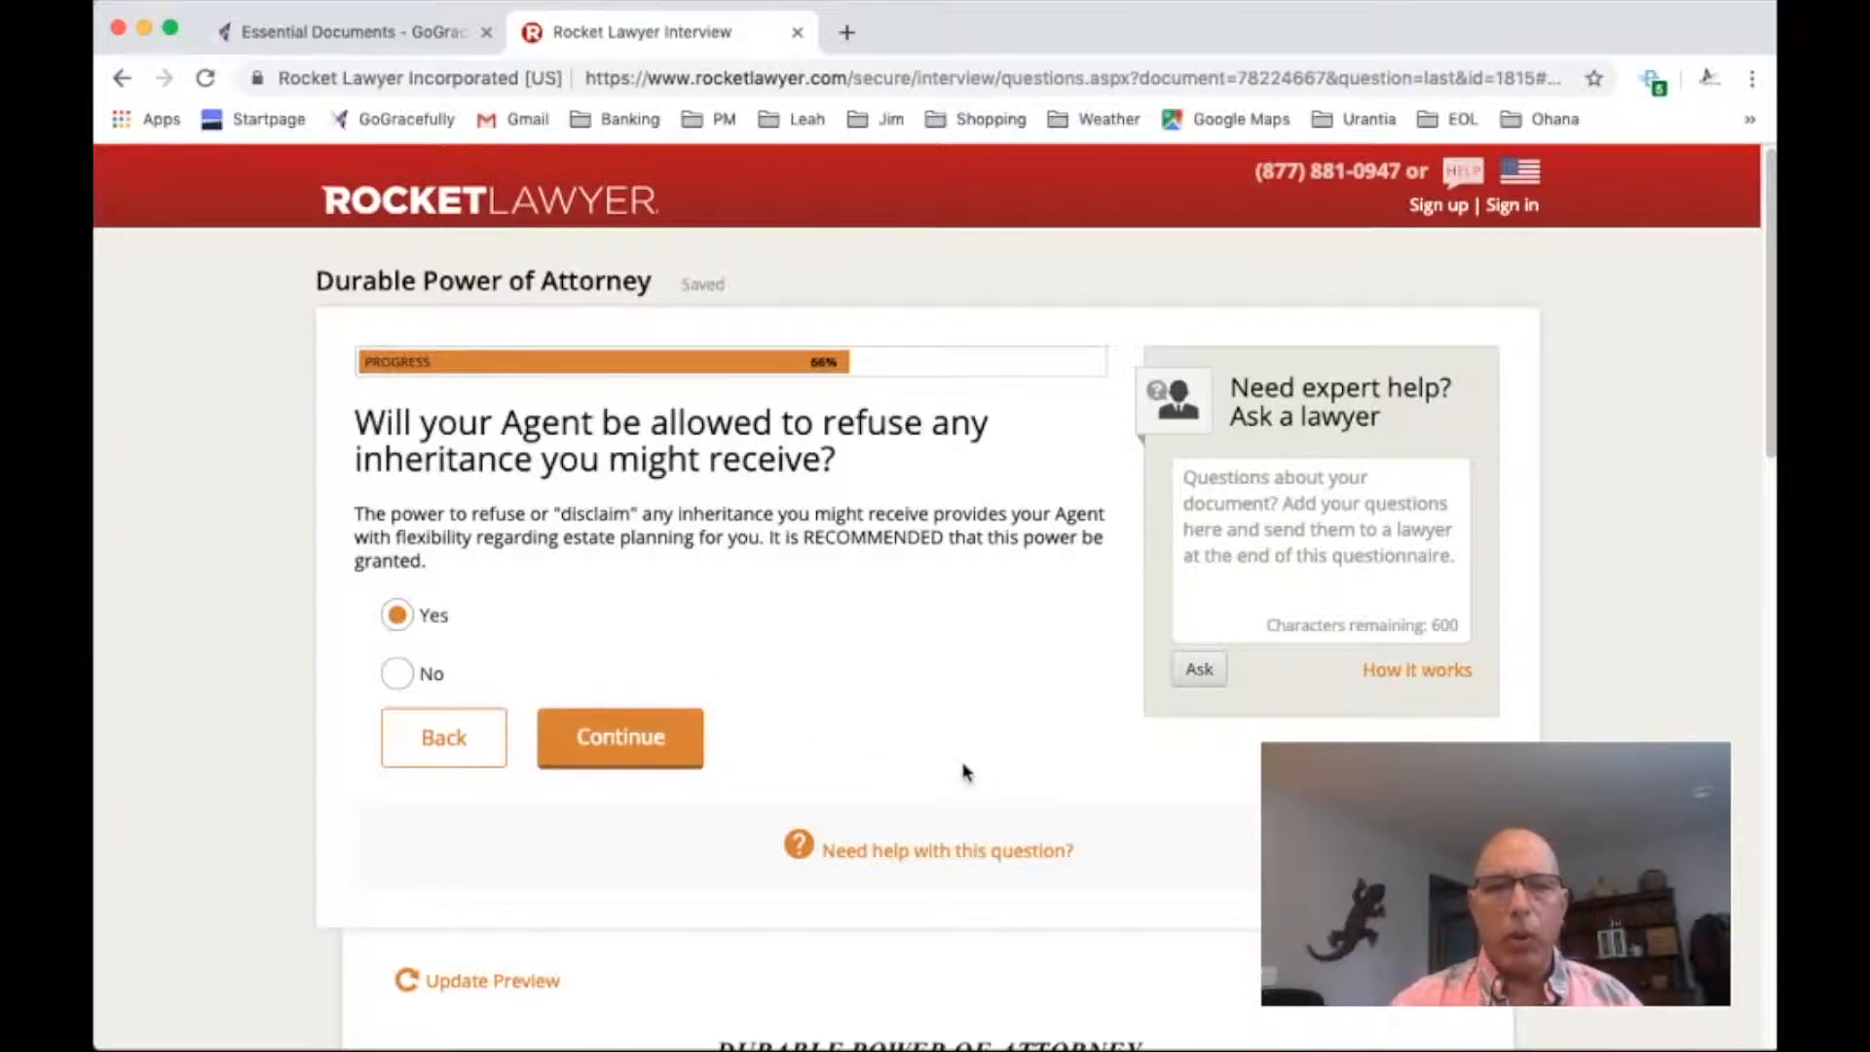
Consult the help on refusing an inheritance, and allow the Agent to refuse any inheritance
{"action": "left_click", "coordinate": [798, 850]}
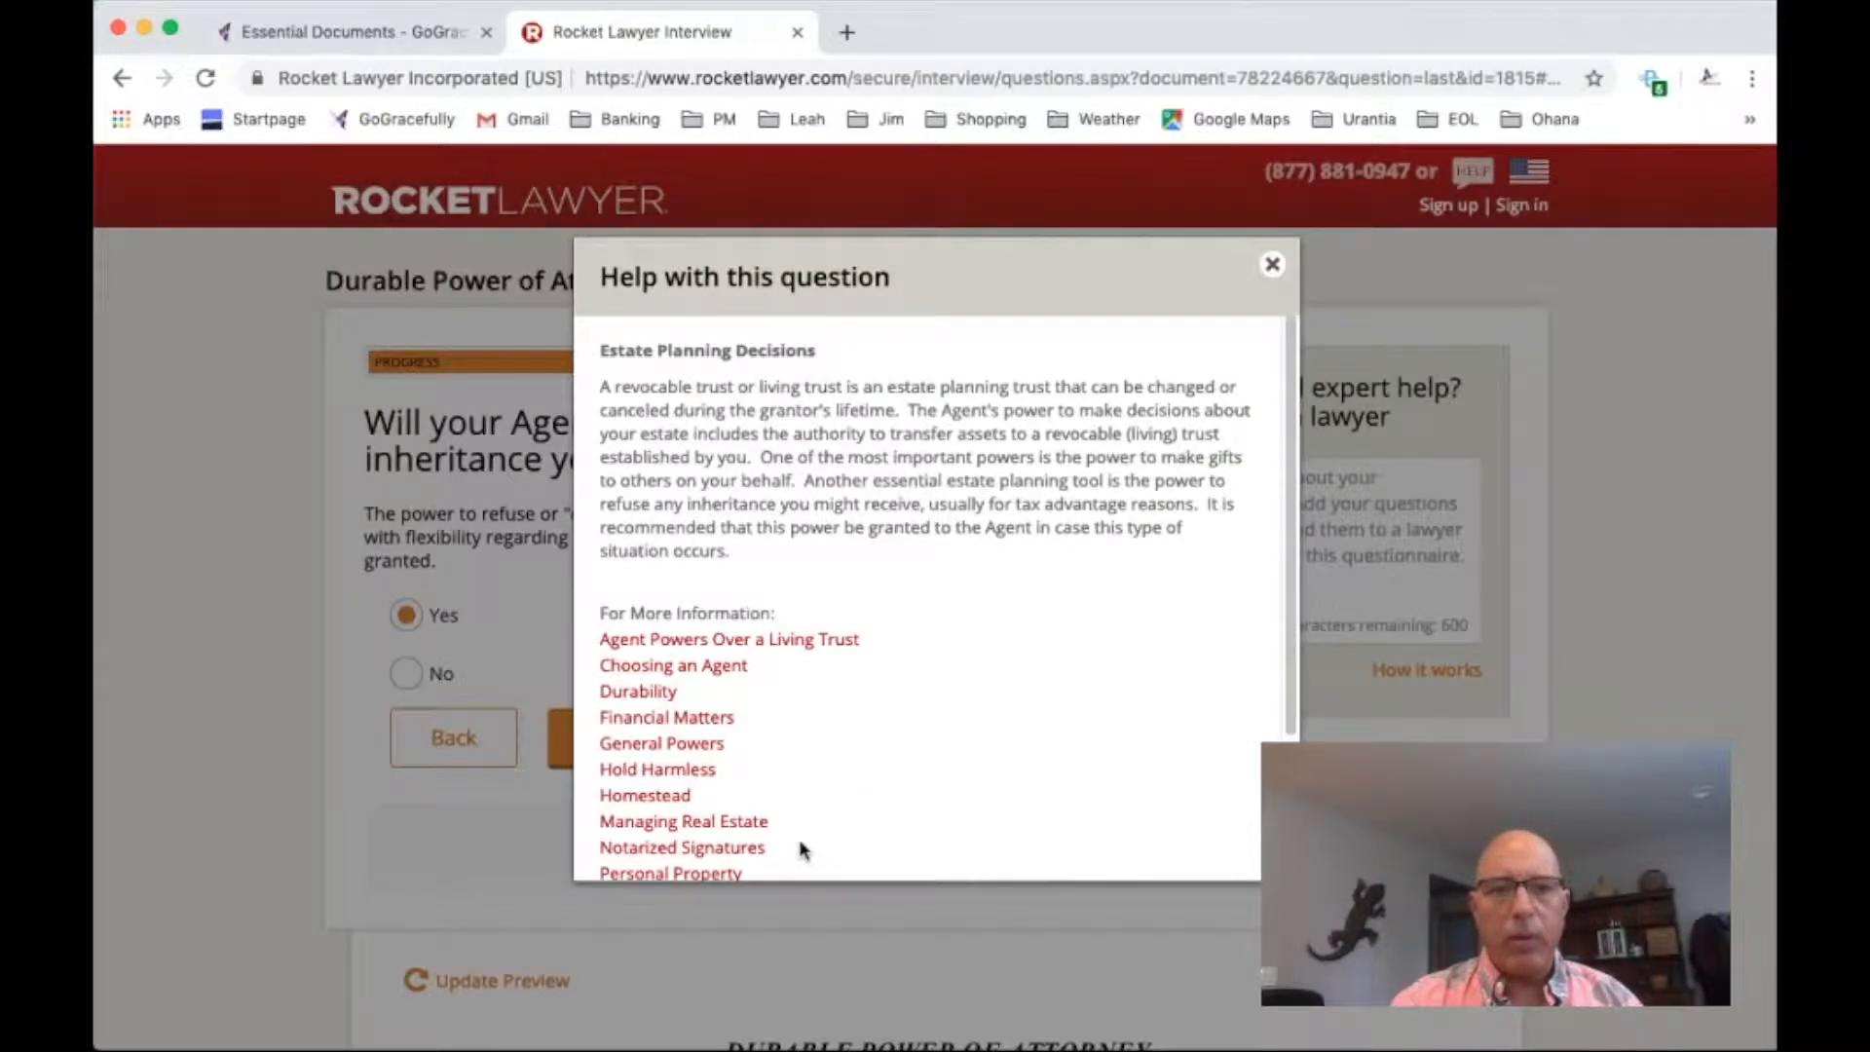
{"action": "left_click", "coordinate": [1273, 269]}
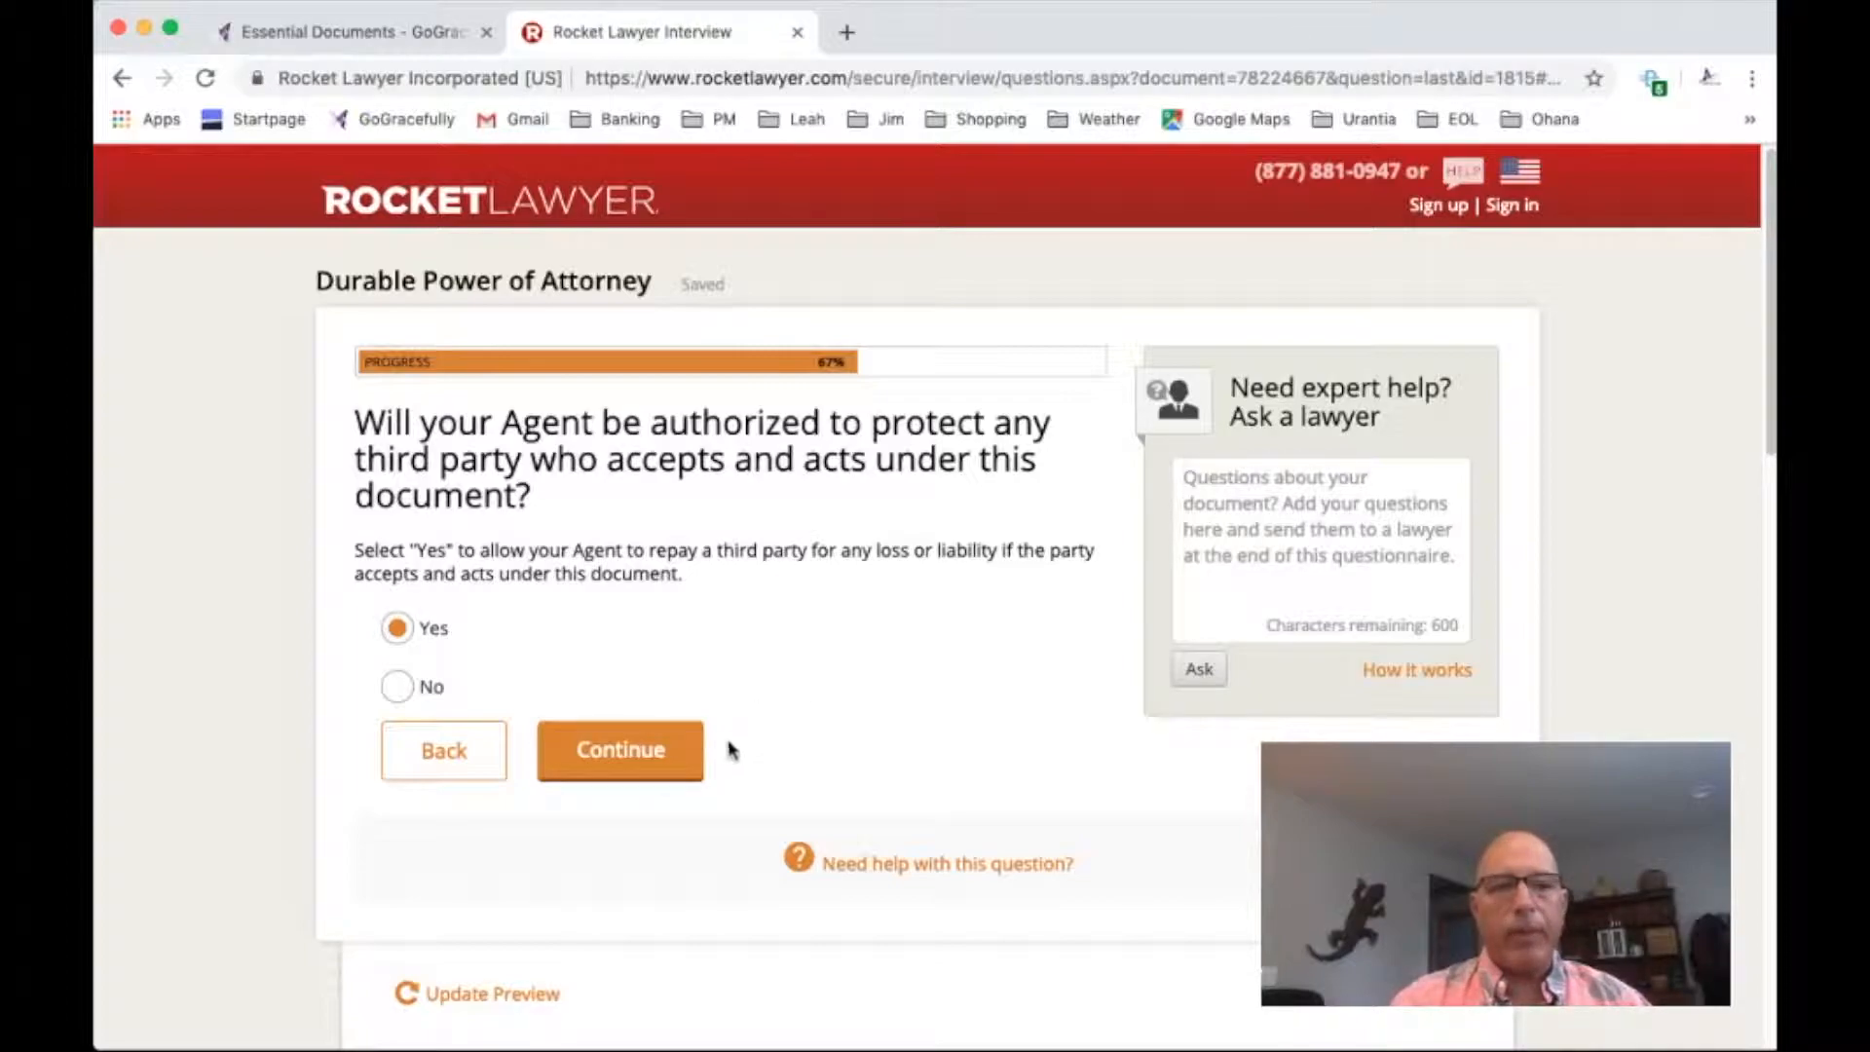
Authorize the Agent to protect third parties and to receive both compensation for services and reimbursement of reasonable expenses
{"action": "left_click", "coordinate": [640, 752]}
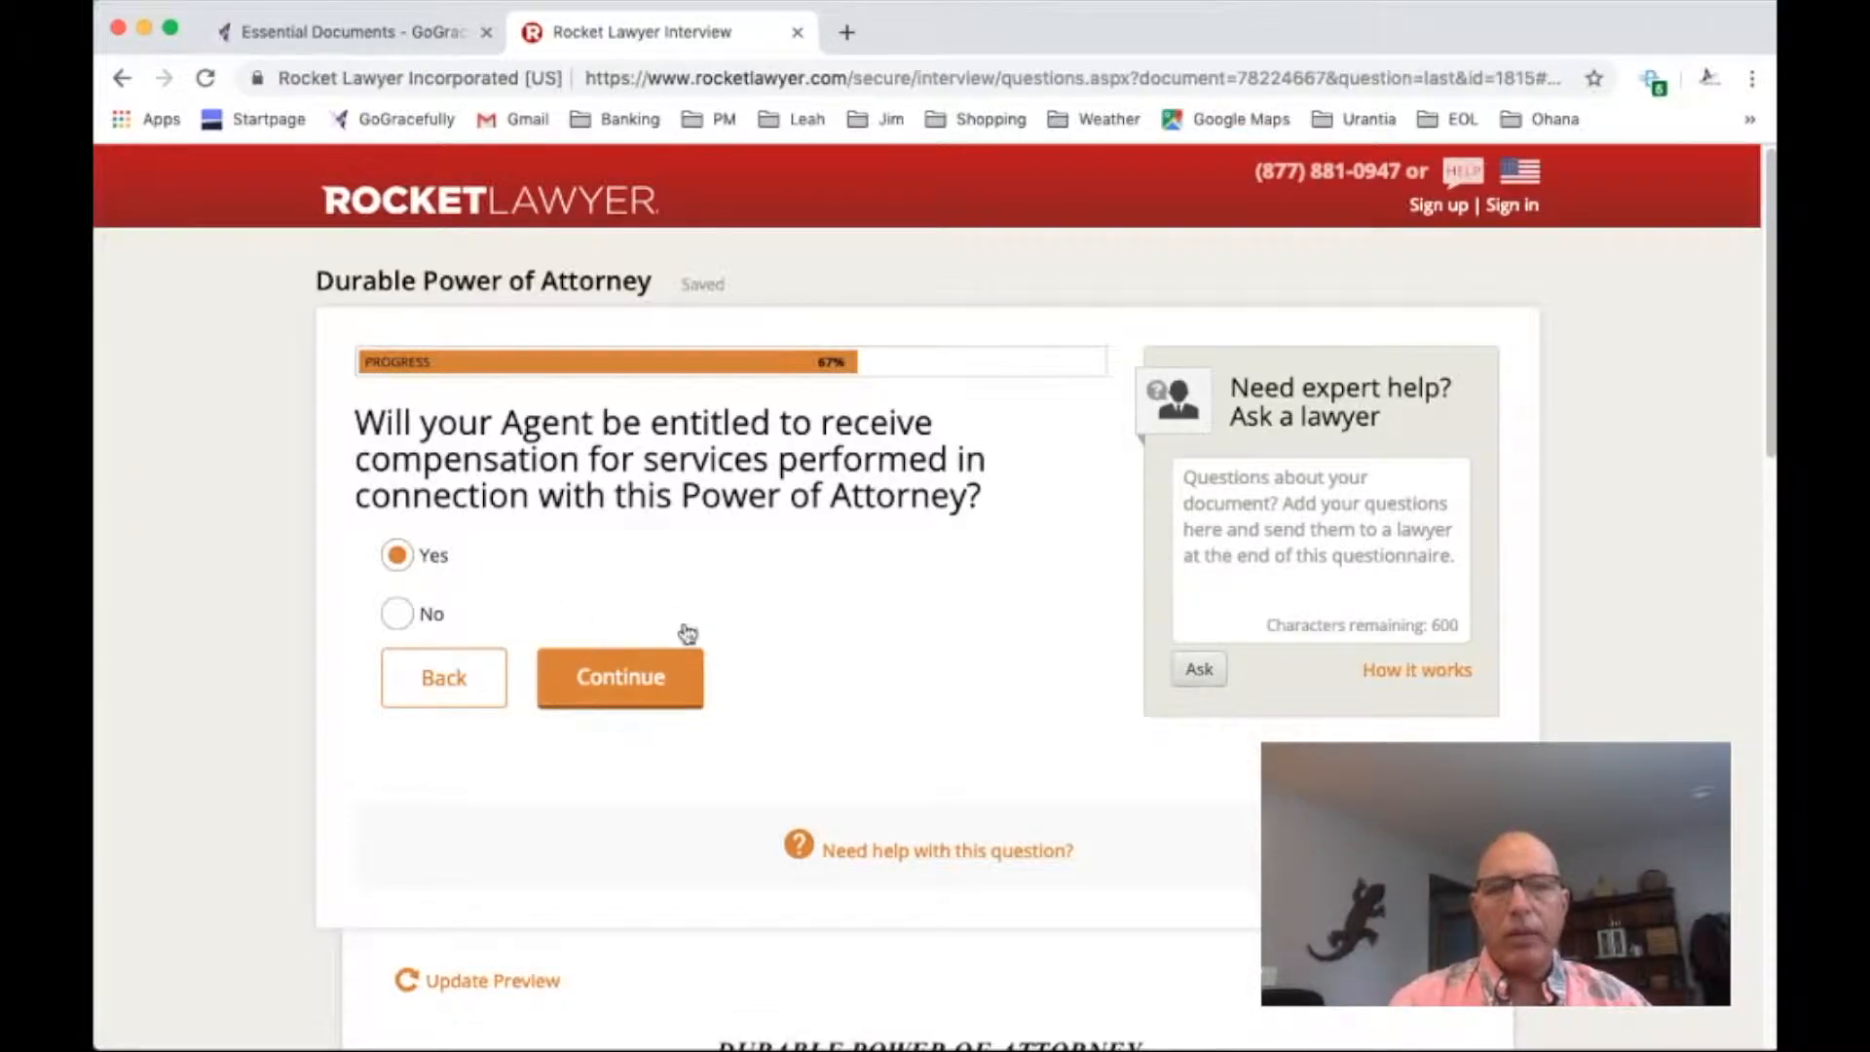
{"action": "left_click", "coordinate": [638, 679]}
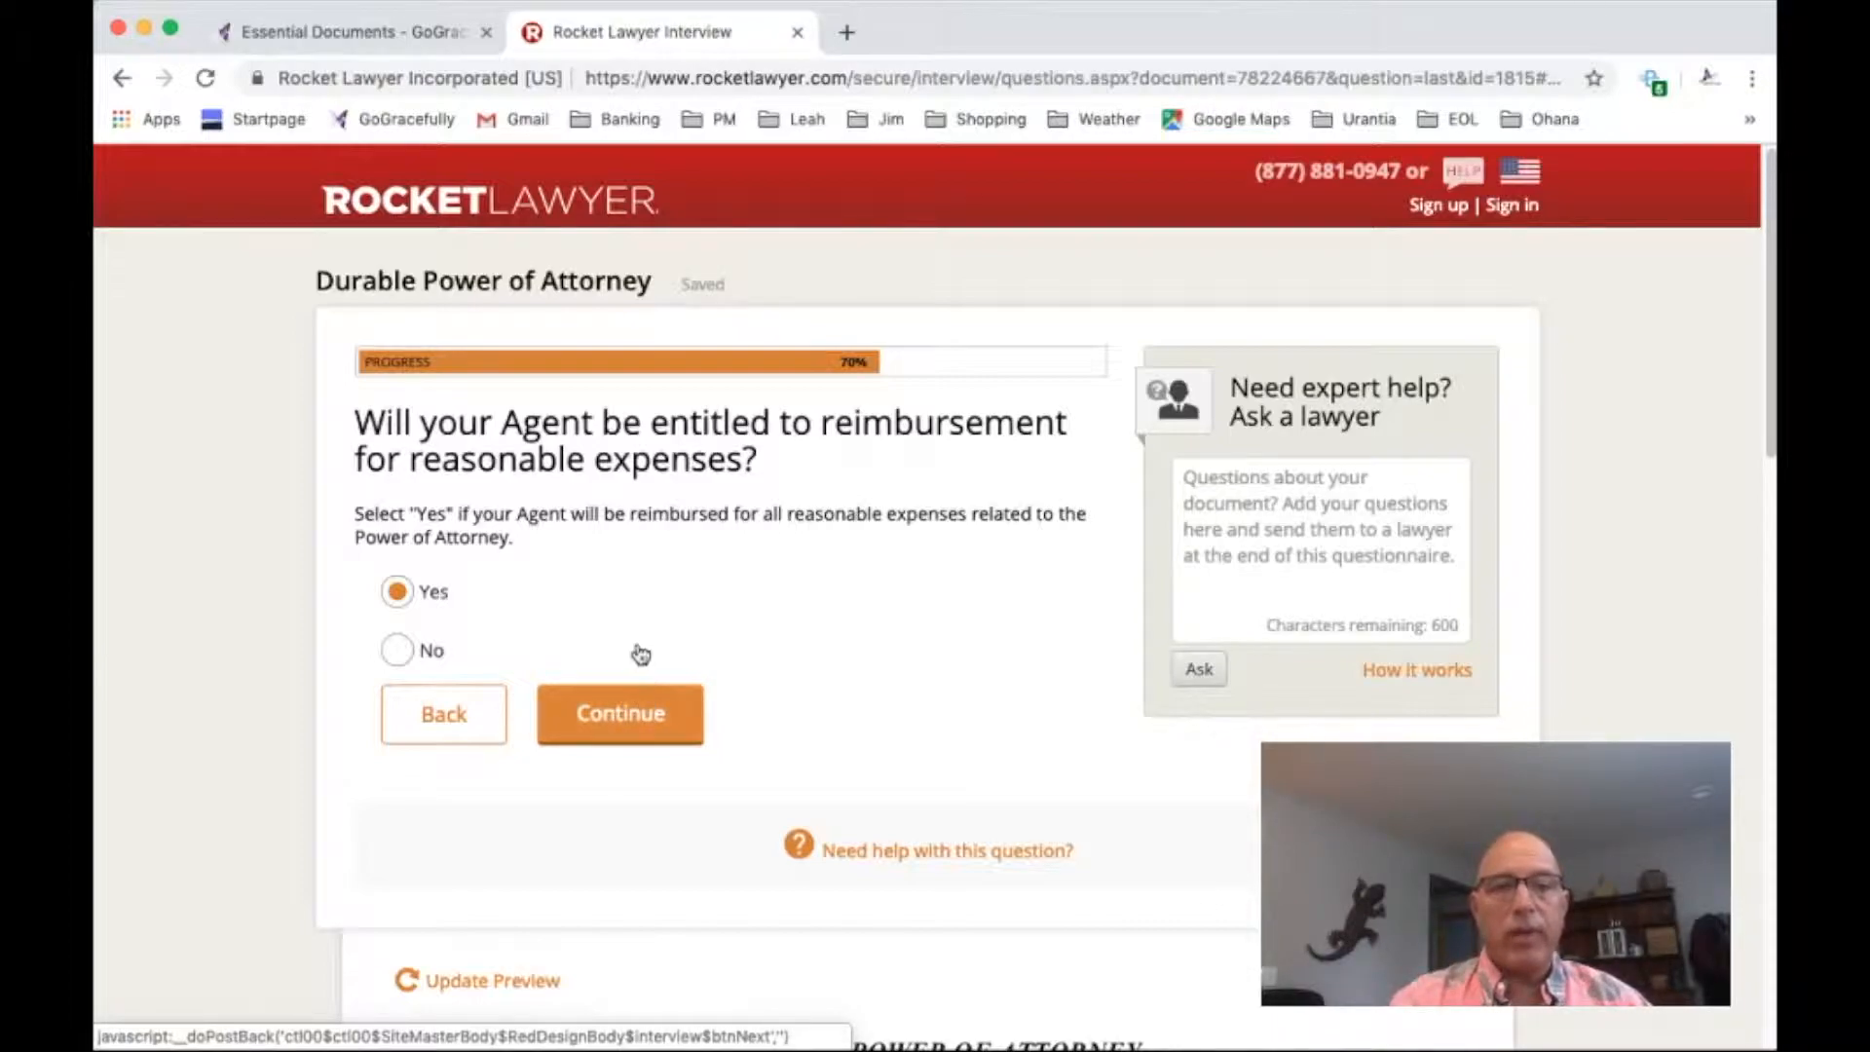
{"action": "left_click", "coordinate": [650, 718]}
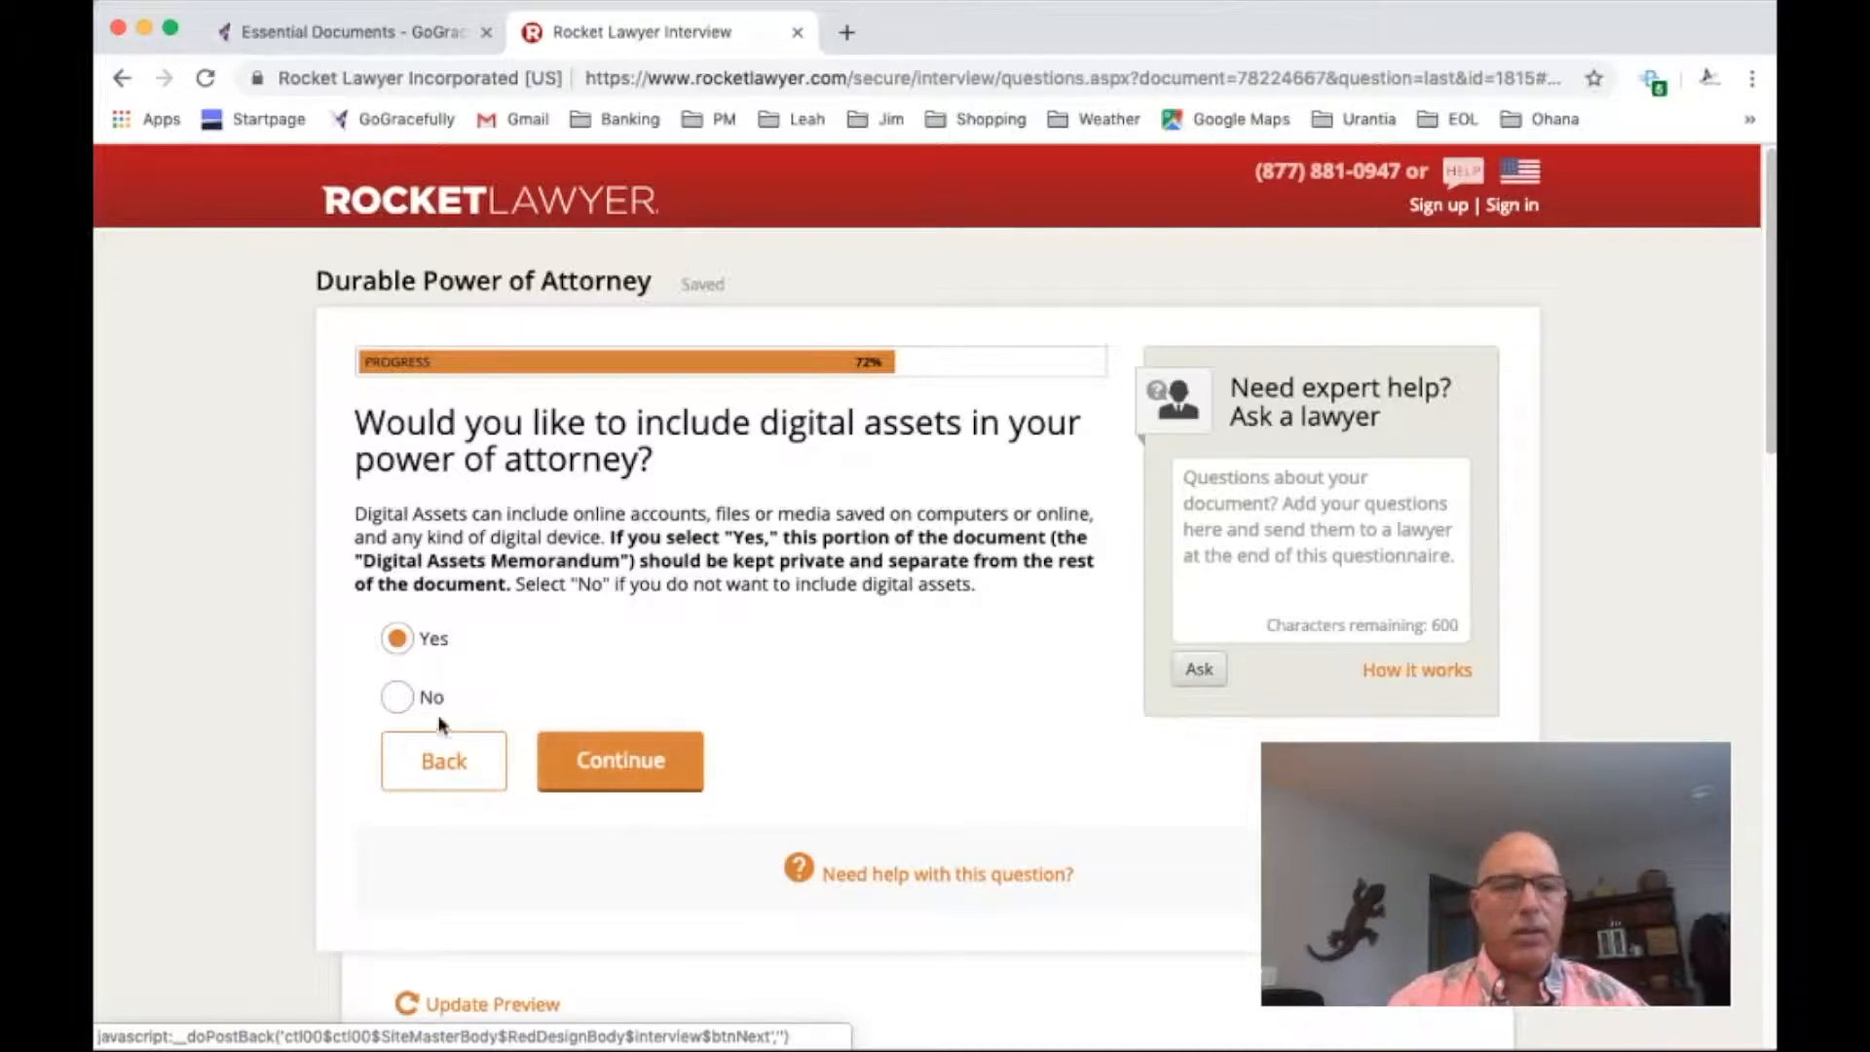
Choose to include digital assets in the power of attorney
{"action": "left_click", "coordinate": [636, 765]}
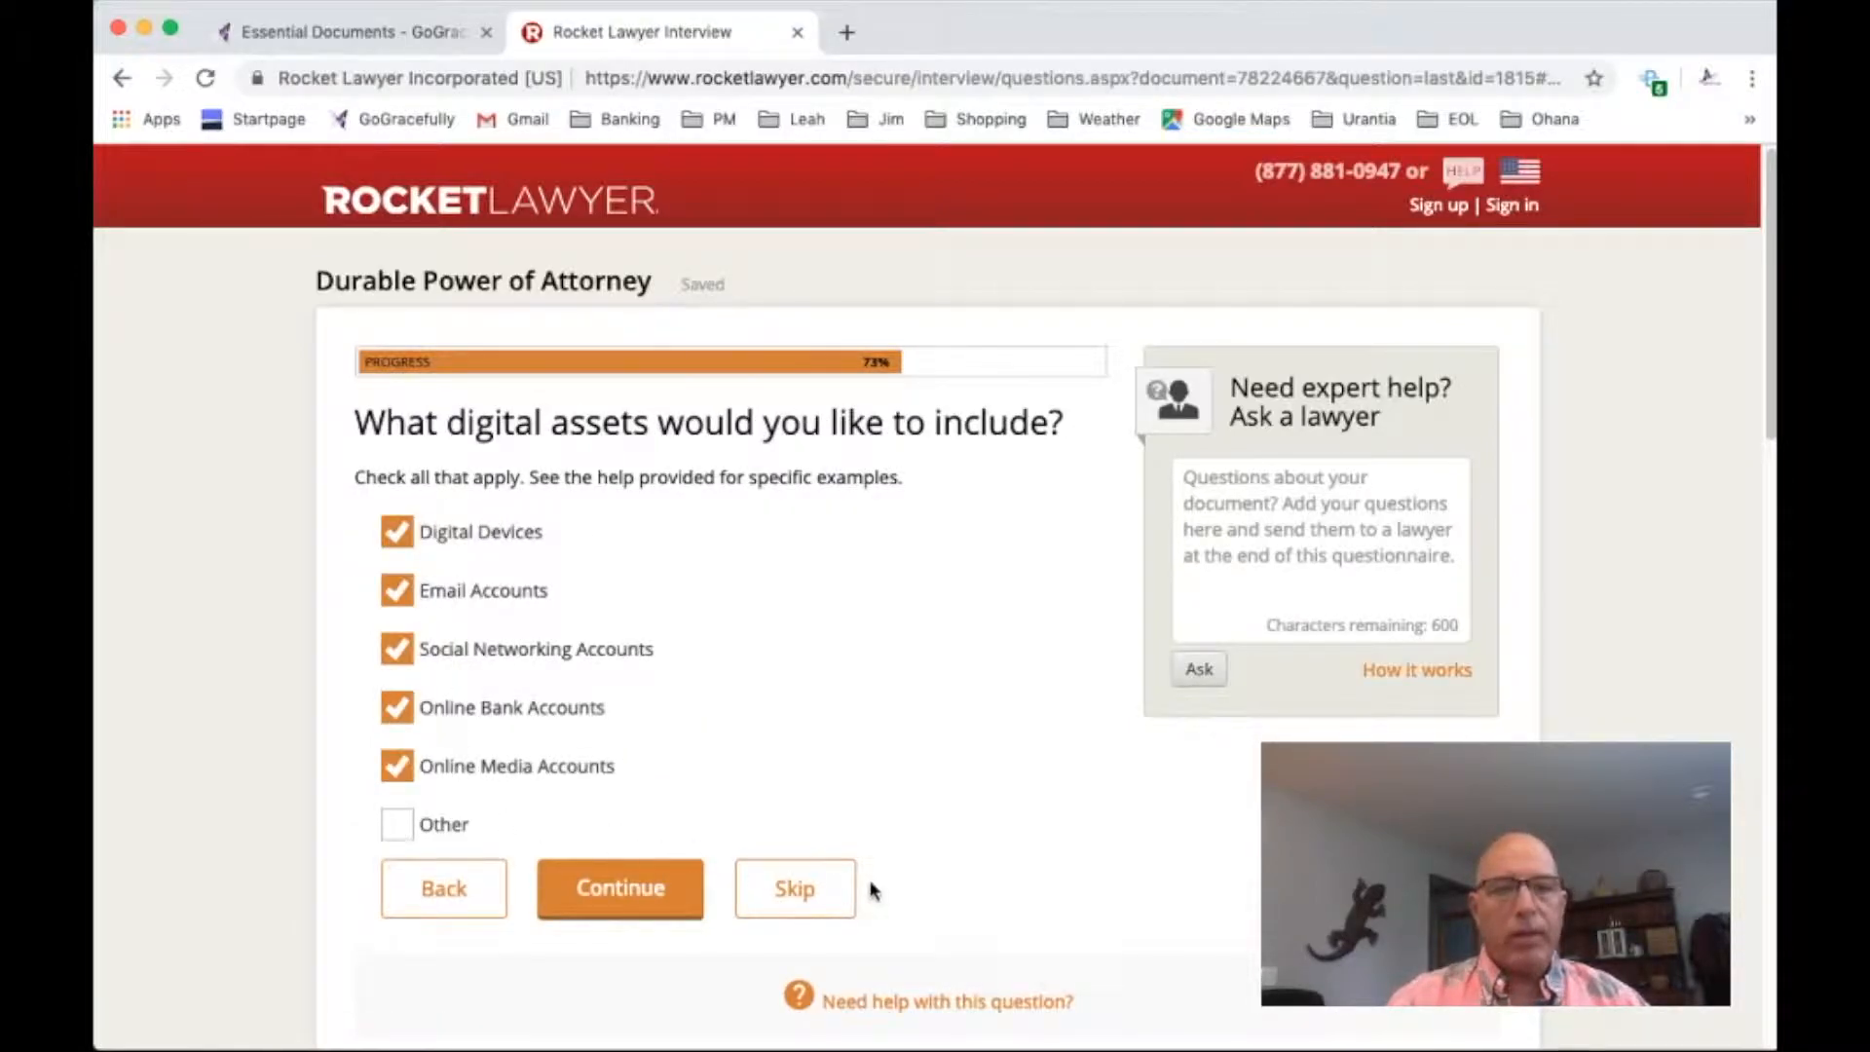
Include every listed digital asset category except Other, and accept the device entry pointing to the "Security Journal" in "Fire Proof Safe or Safe Deposit Box or Other"
{"action": "left_click", "coordinate": [639, 897]}
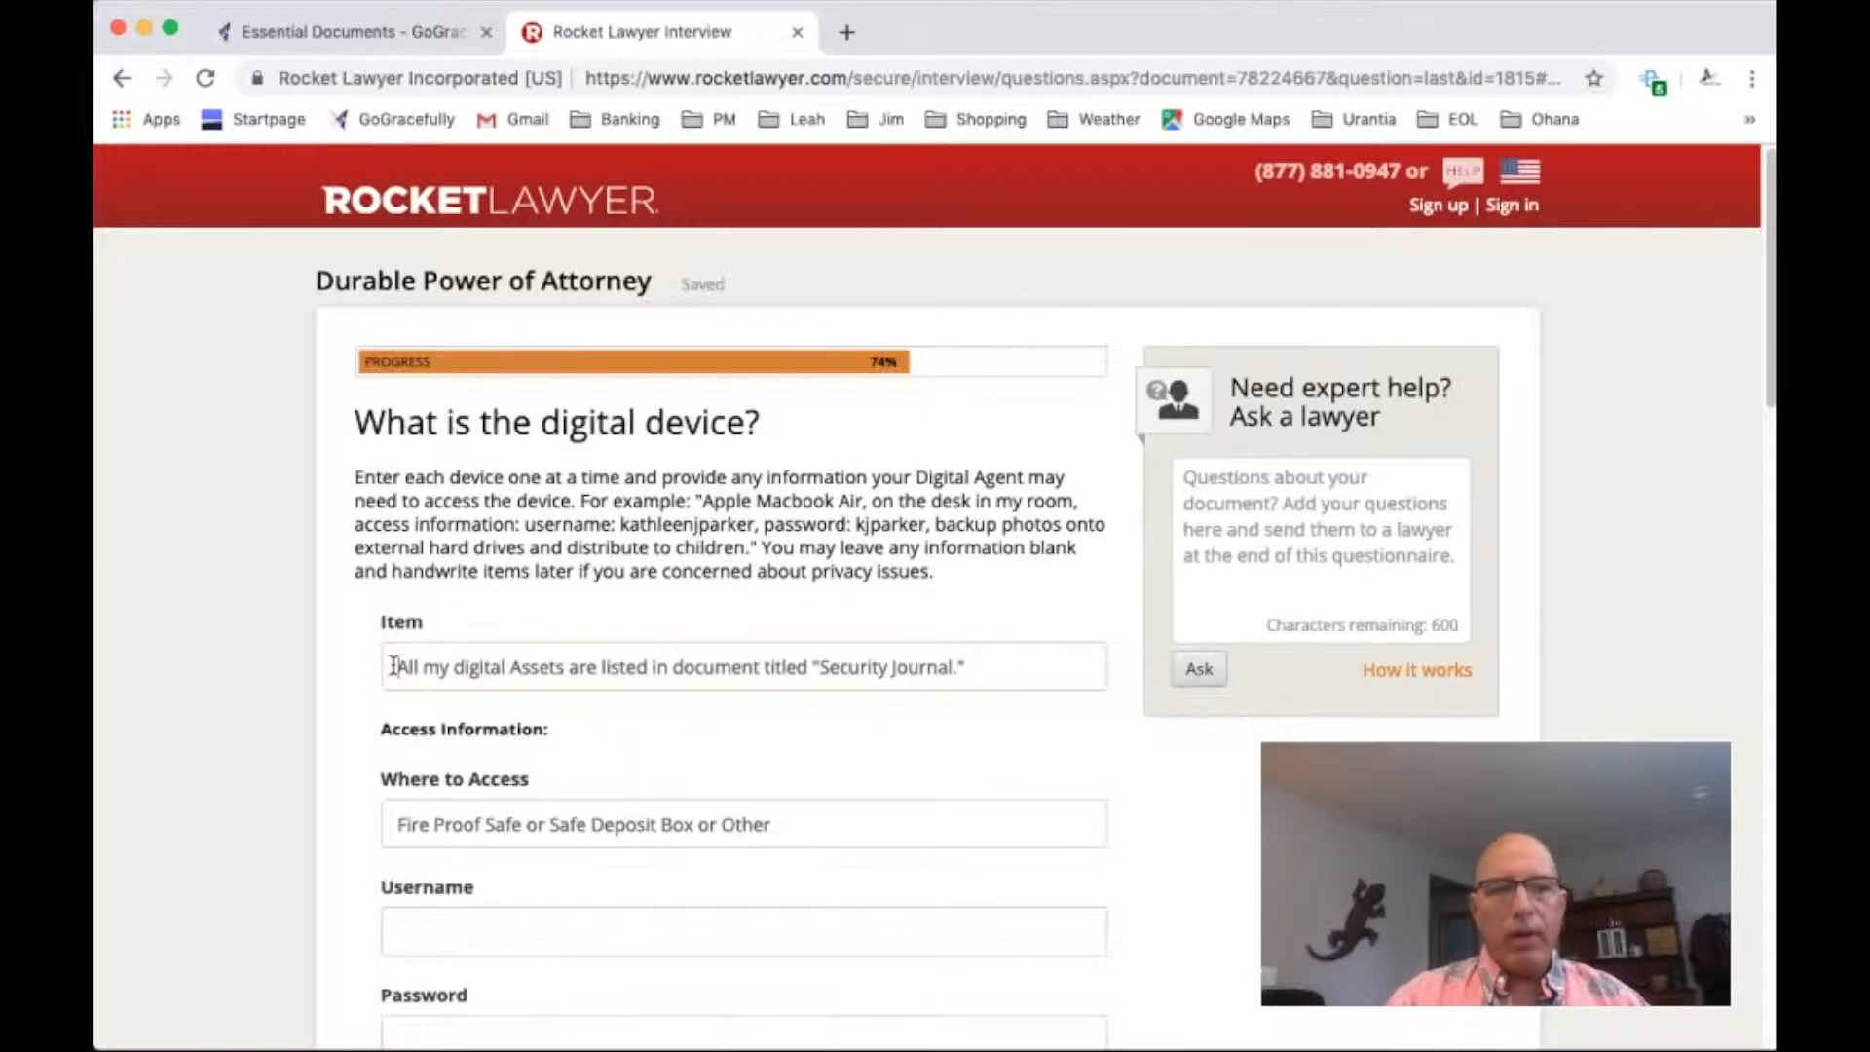
{"action": "left_click_drag", "start_coordinate": [393, 665], "coordinate": [639, 685]}
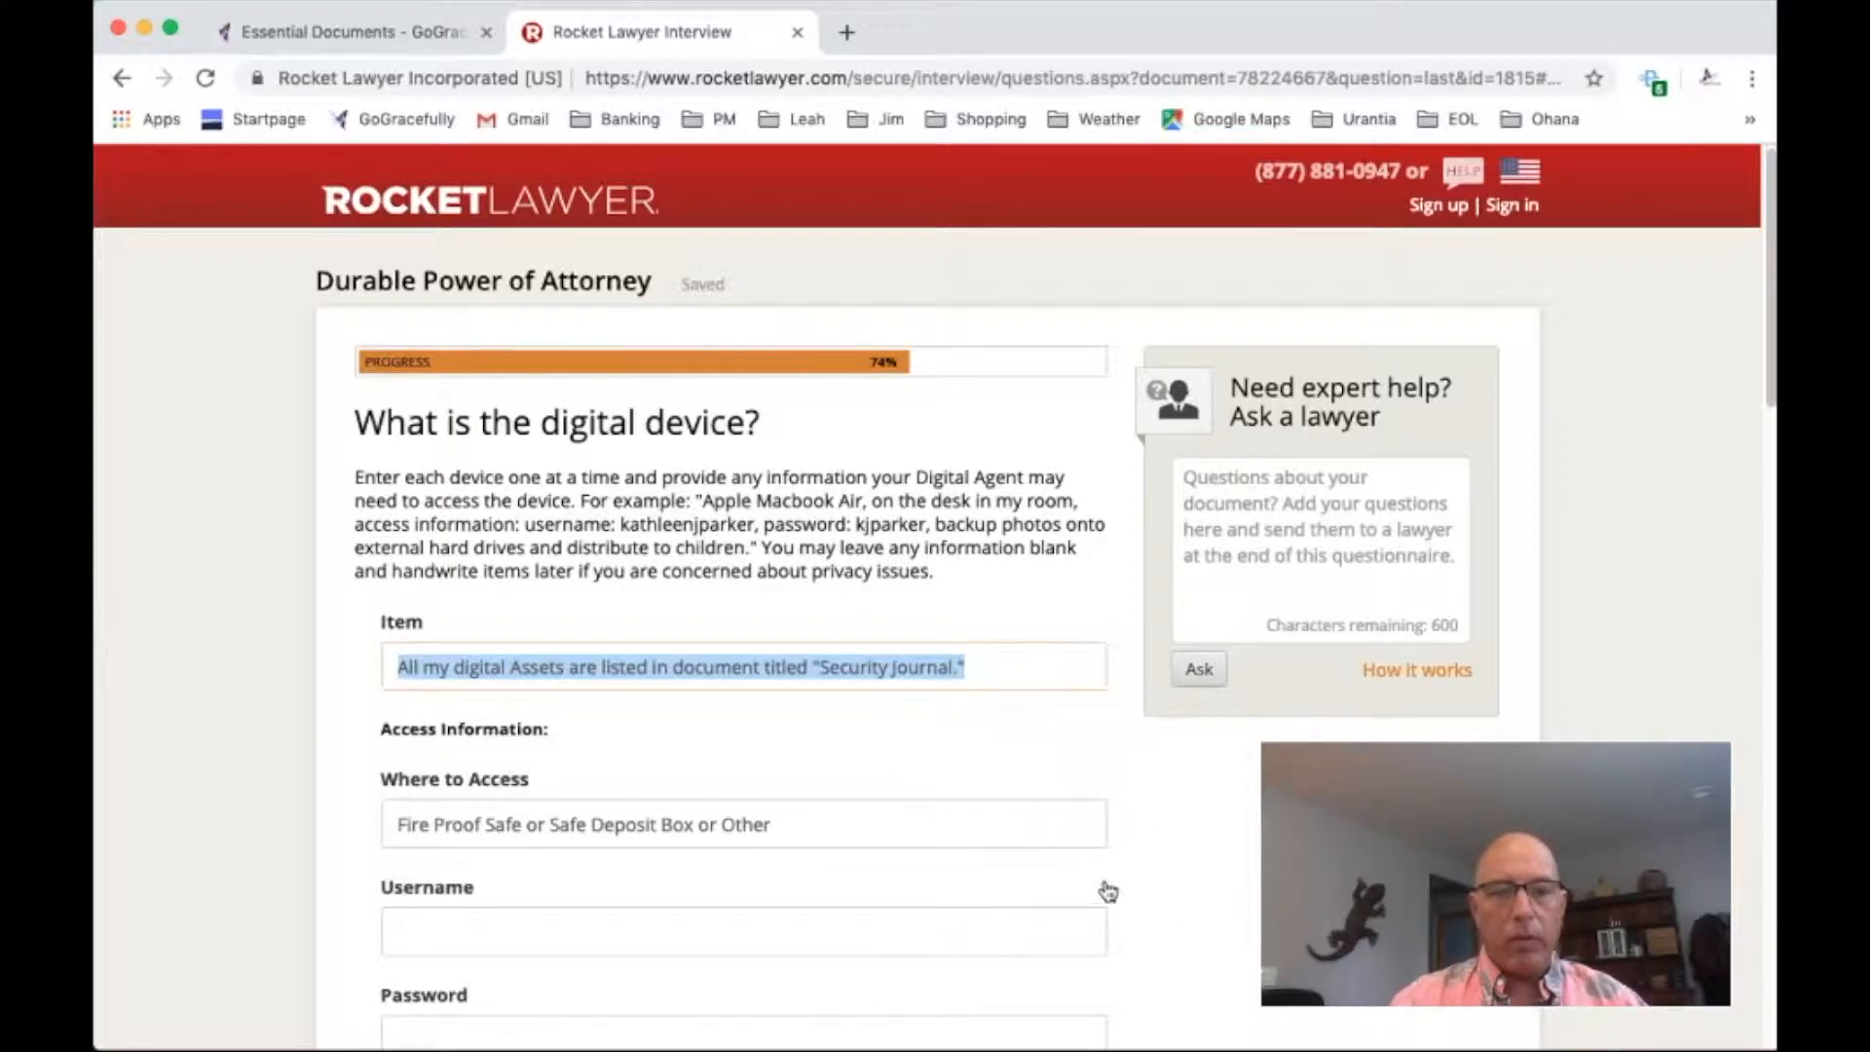
{"action": "scroll", "coordinate": [1091, 886], "scroll_direction": "down", "scroll_amount": 1}
{"action": "scroll", "coordinate": [797, 869], "scroll_direction": "down", "scroll_amount": 3}
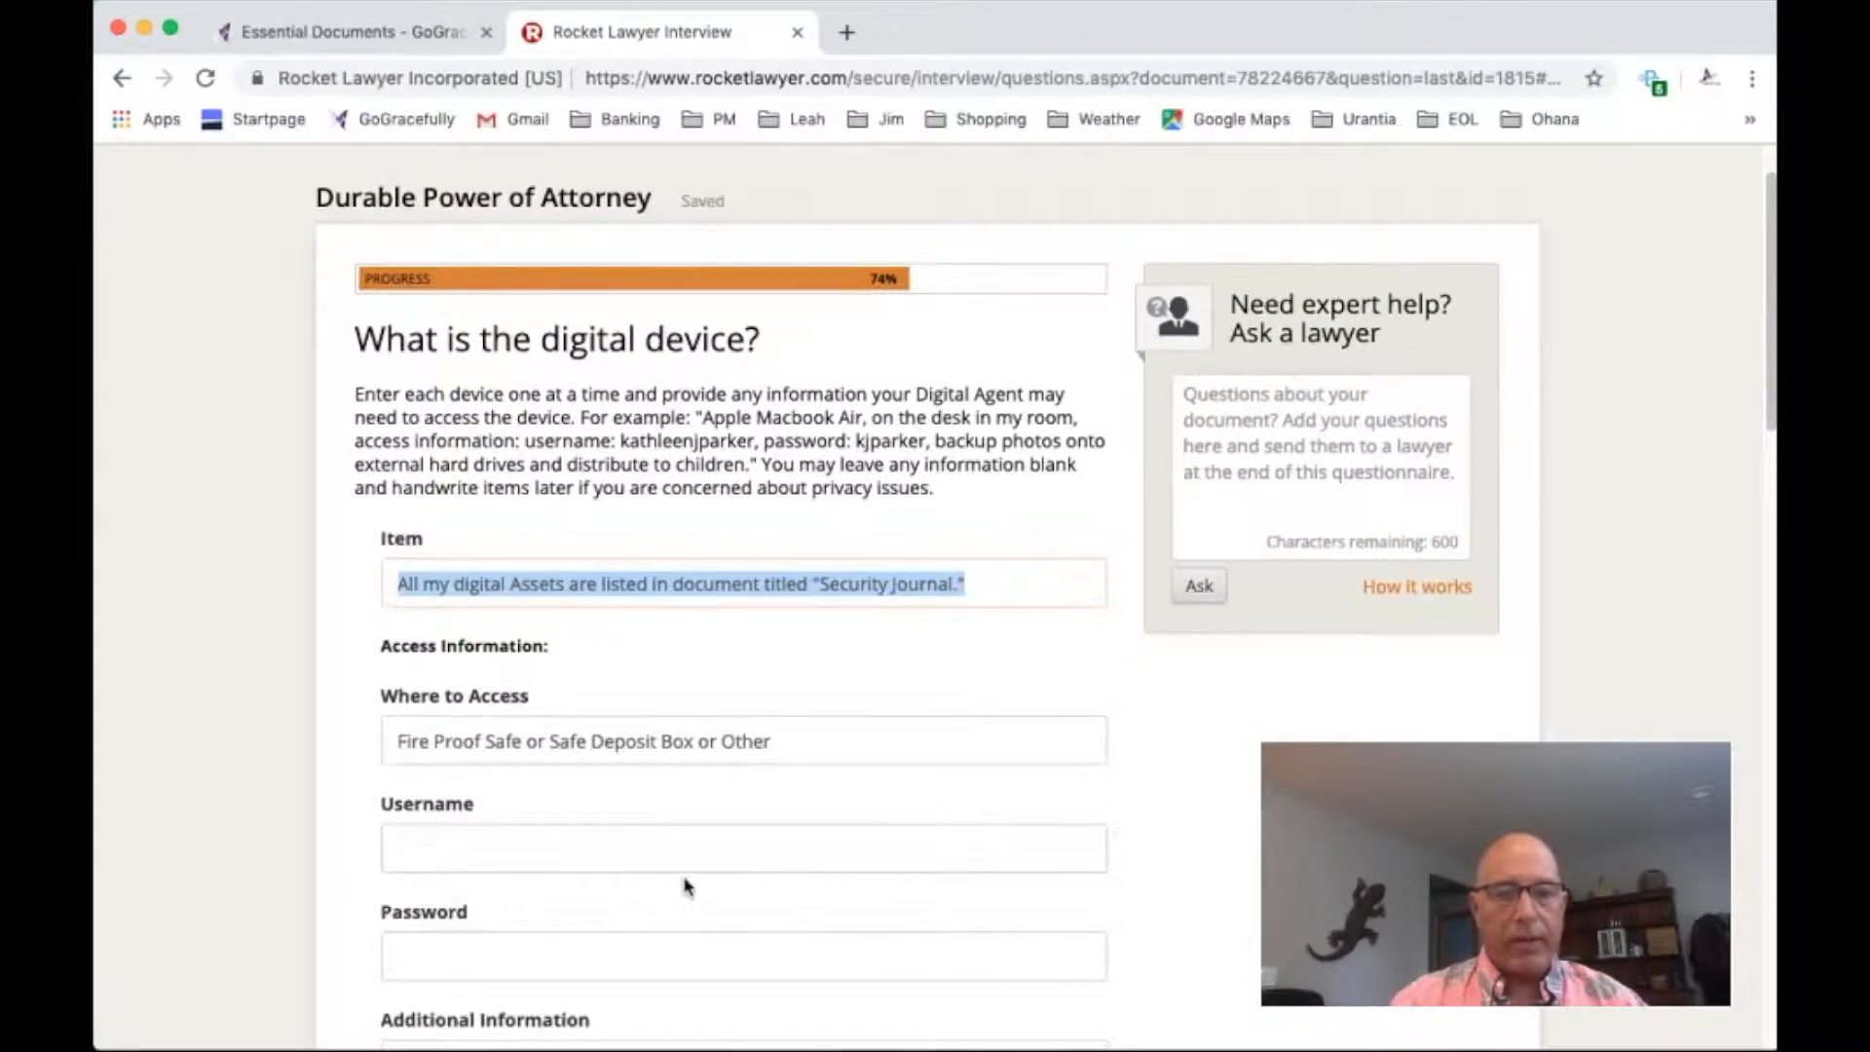
{"action": "scroll", "coordinate": [1046, 602], "scroll_direction": "down", "scroll_amount": 3}
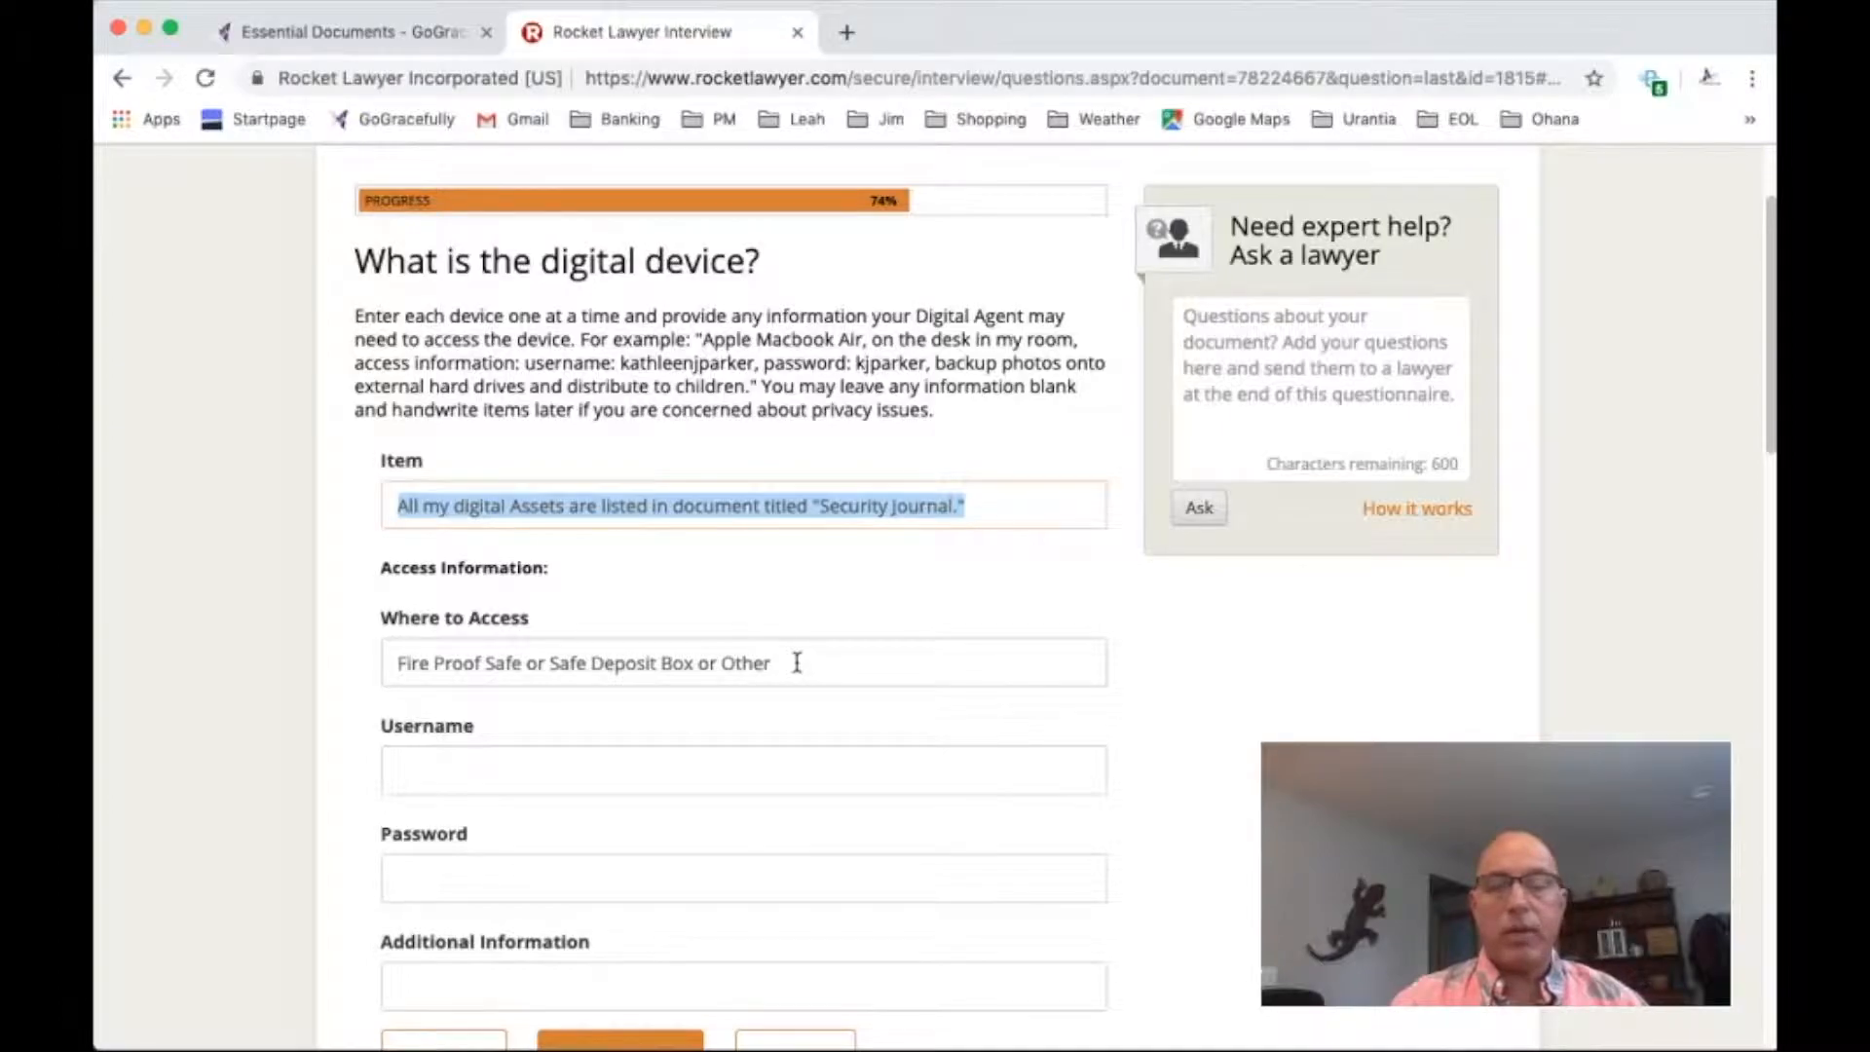
{"action": "scroll", "coordinate": [780, 655], "scroll_direction": "down", "scroll_amount": 2}
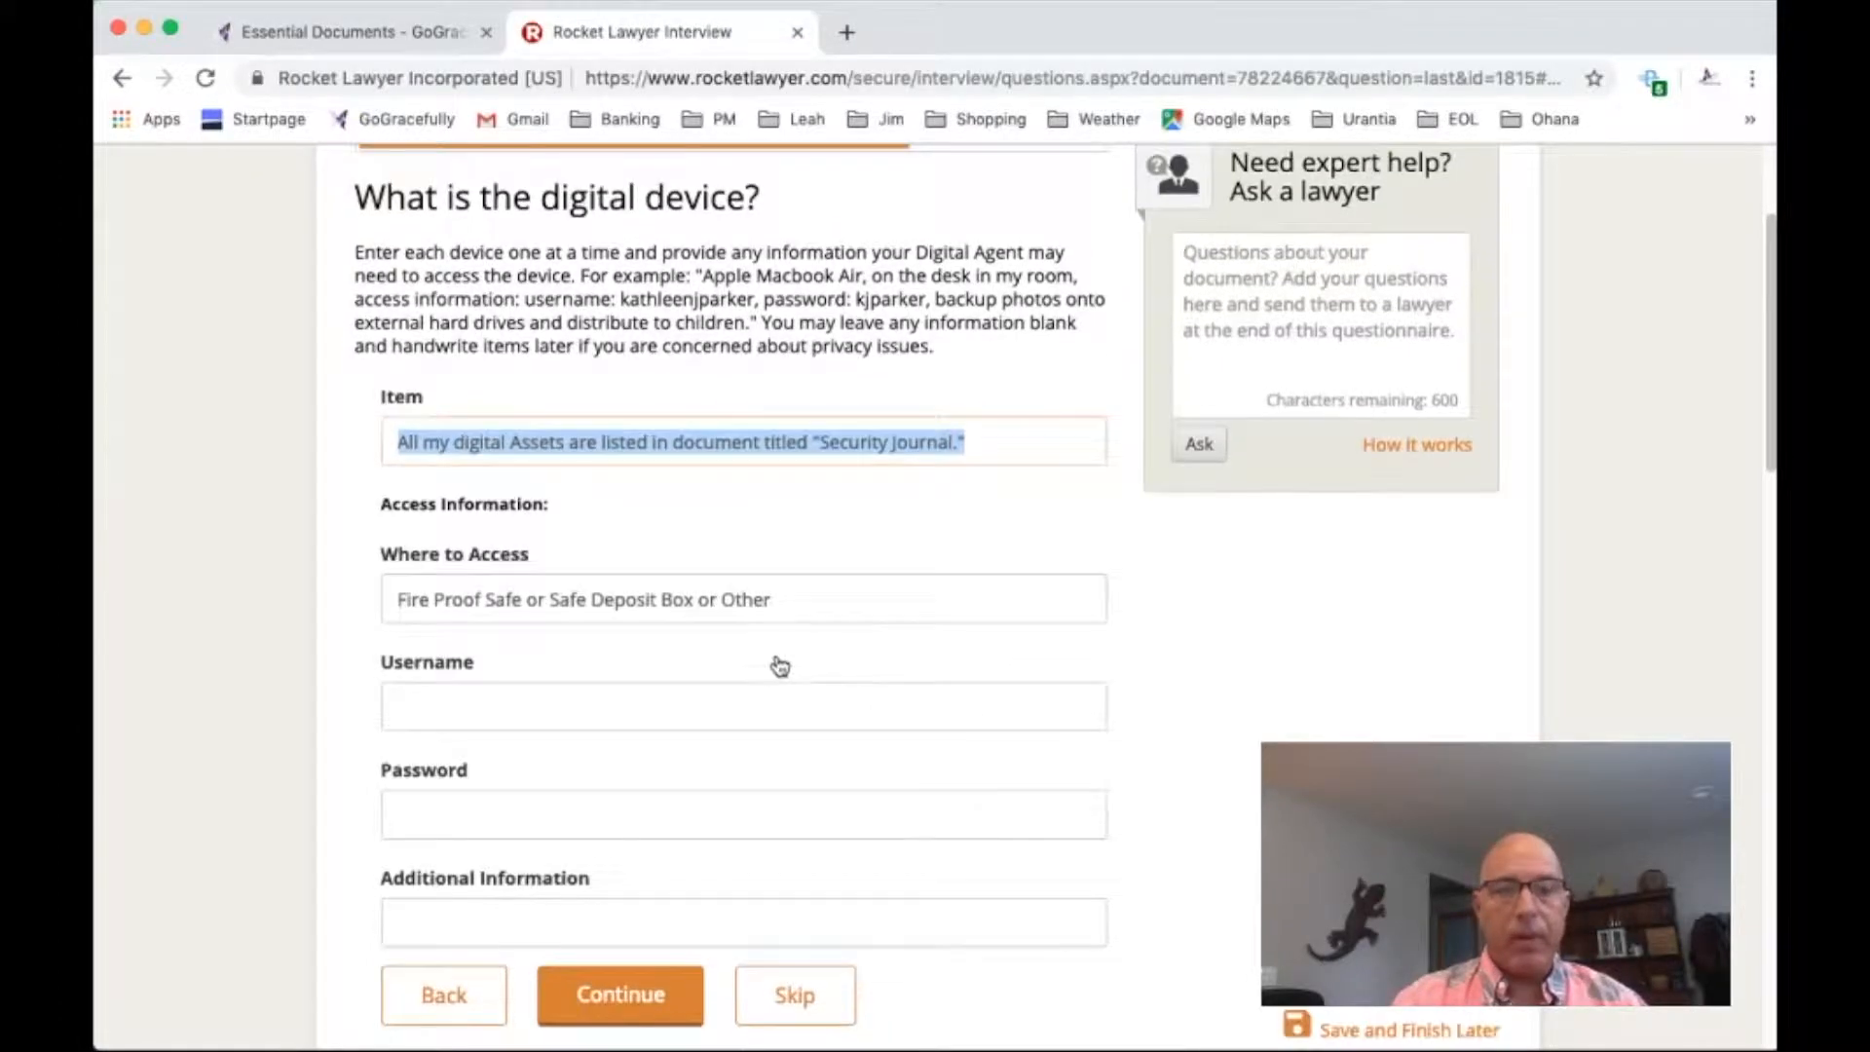
{"action": "left_click", "coordinate": [611, 986]}
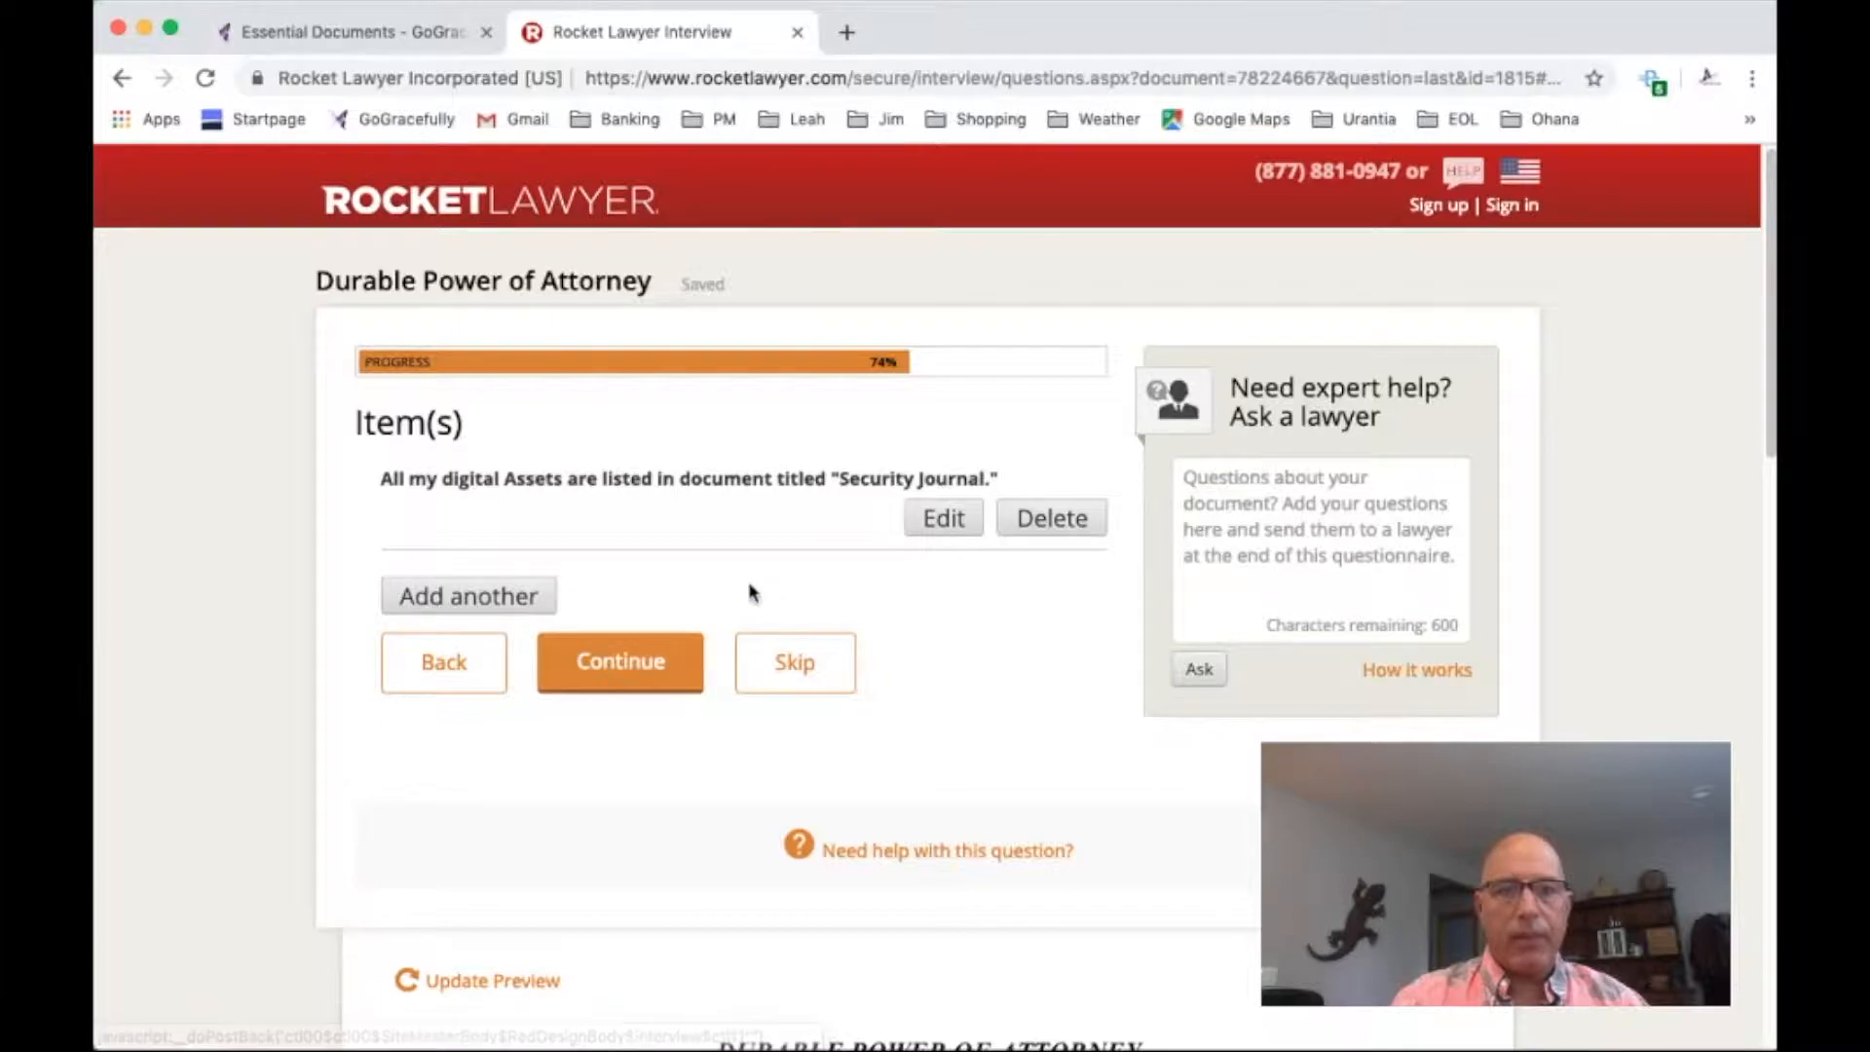
{"action": "left_click", "coordinate": [629, 665]}
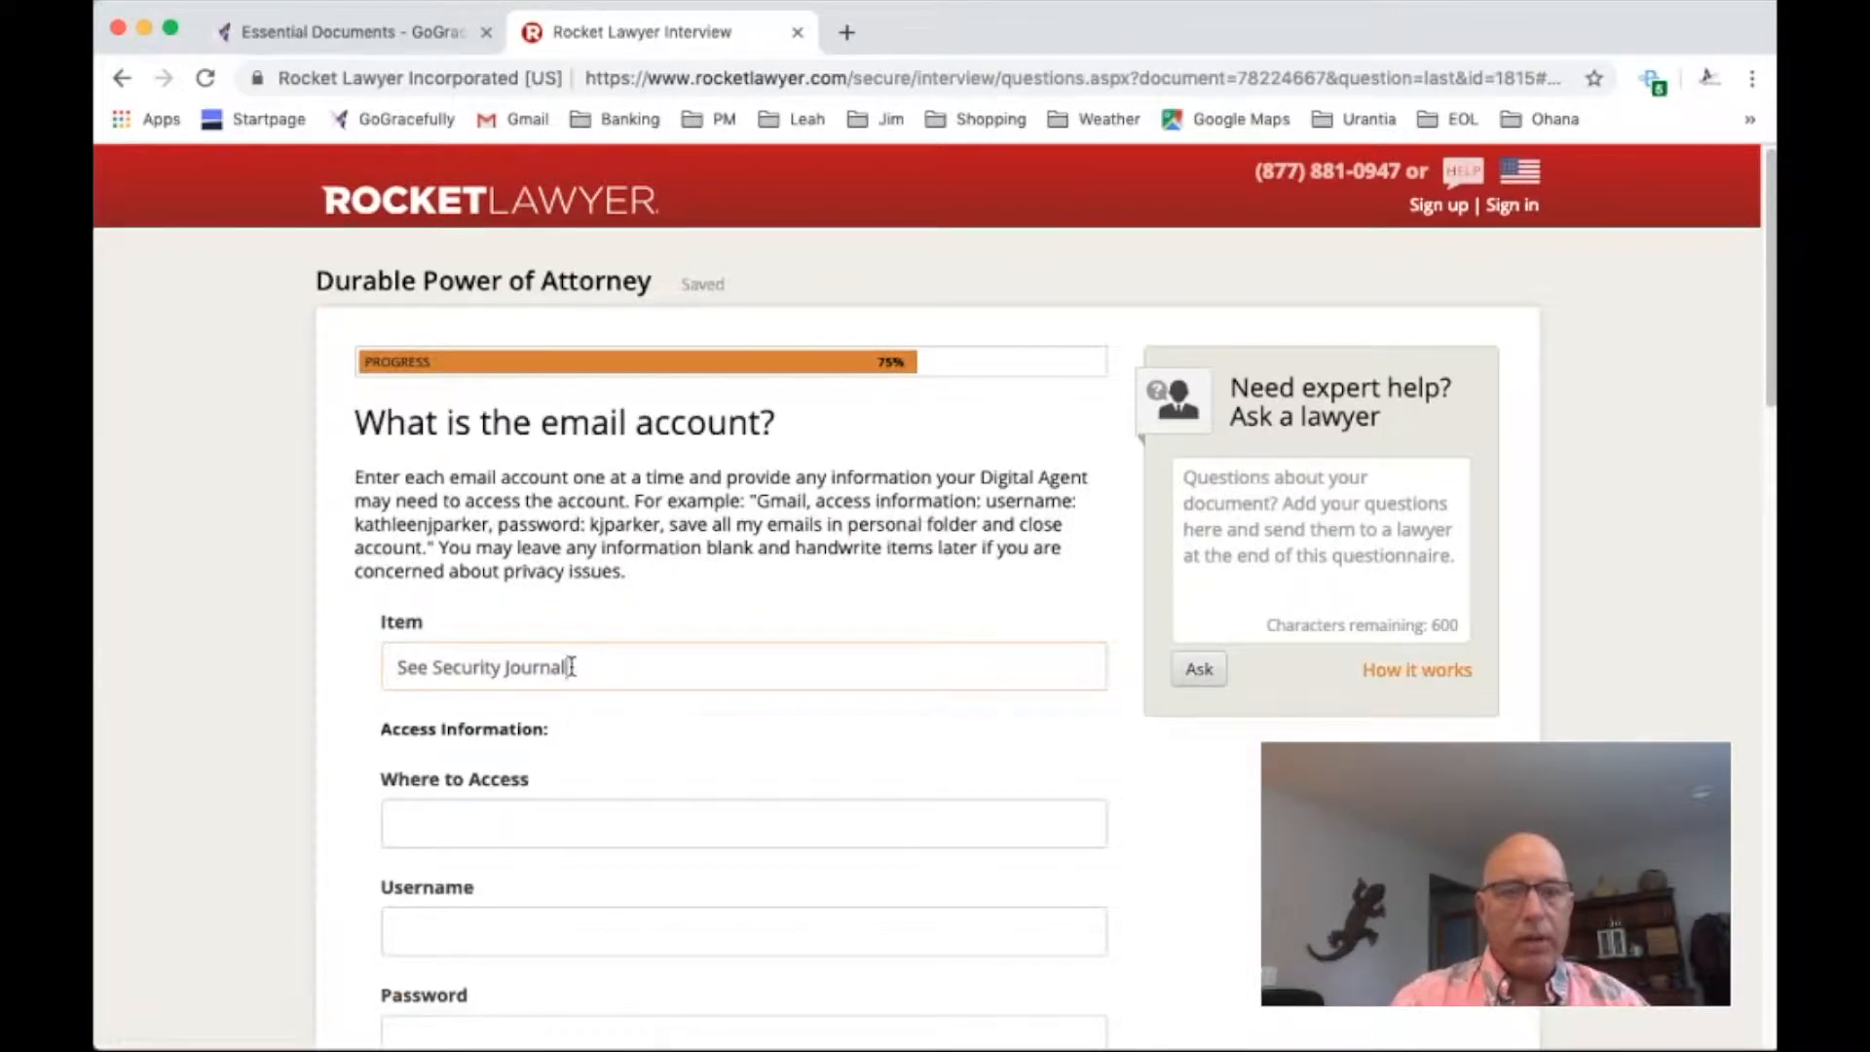
Accept "See Security Journal" as the only item for both the email account and the social networking account, leaving the access information blank
{"action": "left_click_drag", "start_coordinate": [571, 666], "coordinate": [388, 671]}
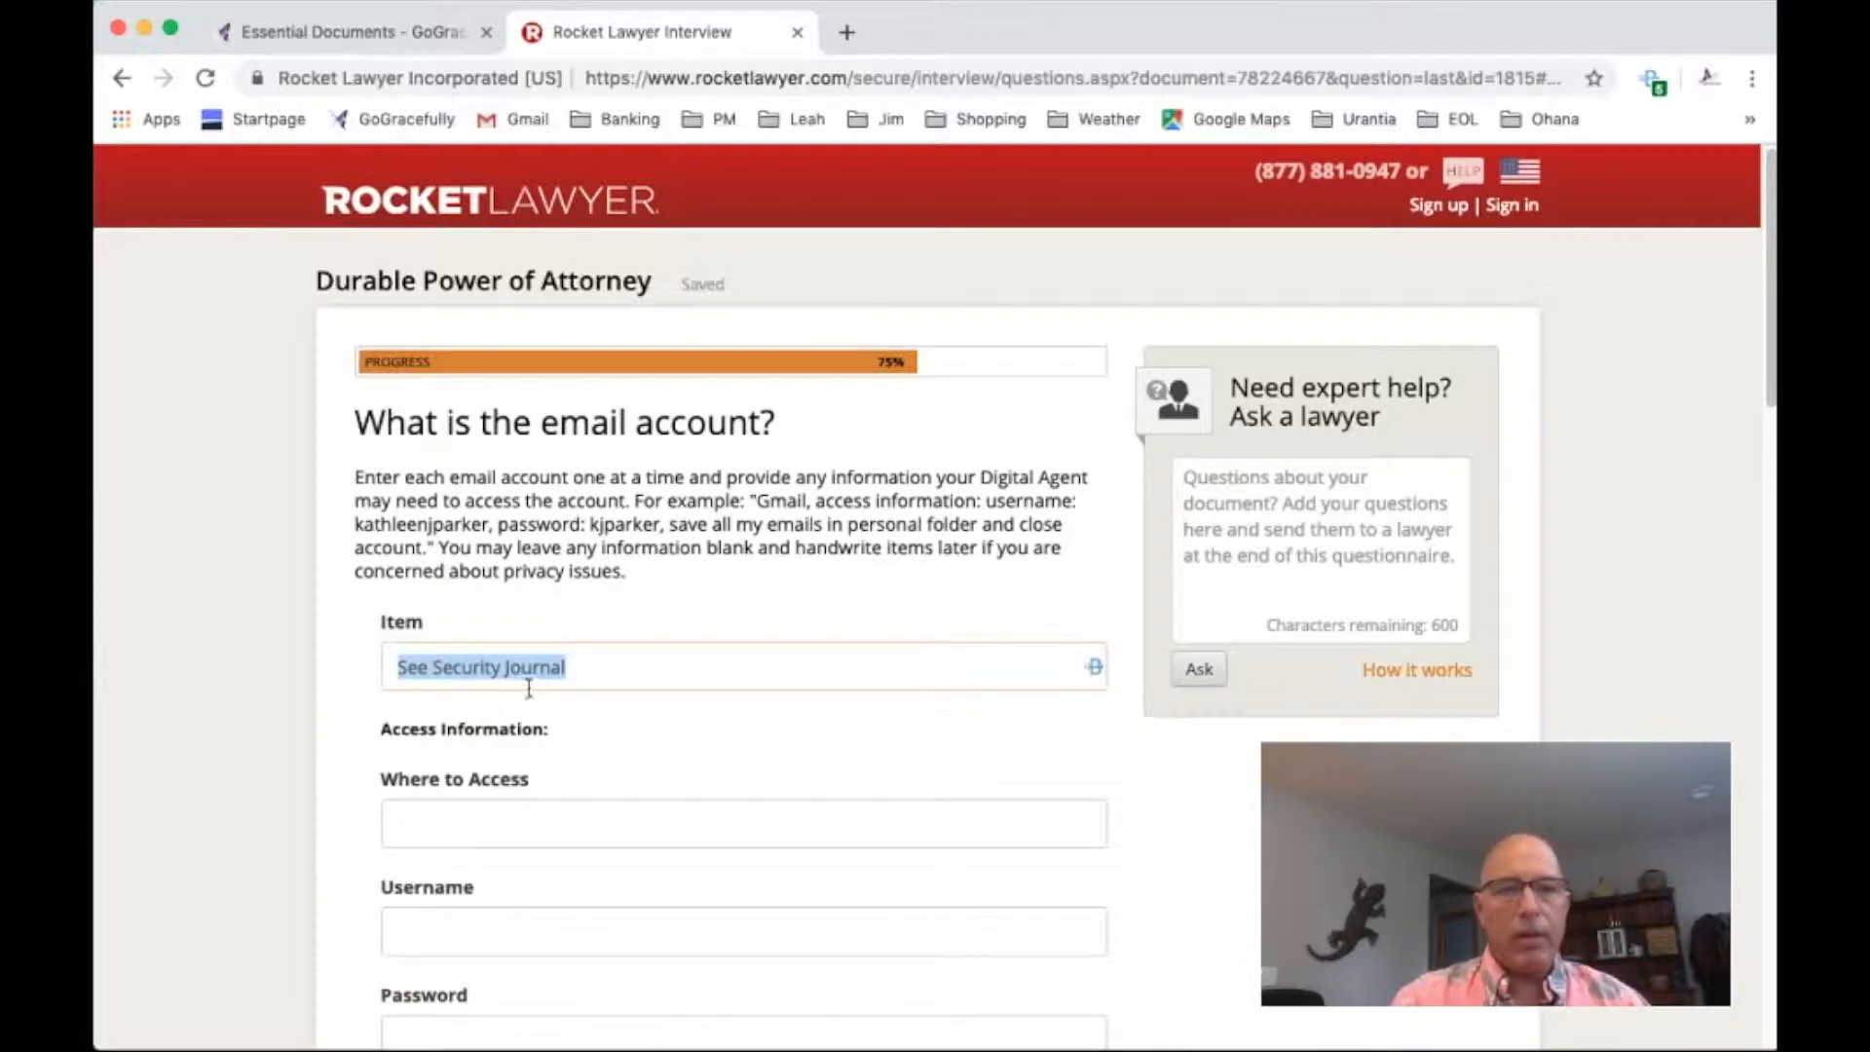
{"action": "scroll", "coordinate": [739, 697], "scroll_direction": "down", "scroll_amount": 5}
{"action": "left_click", "coordinate": [617, 898]}
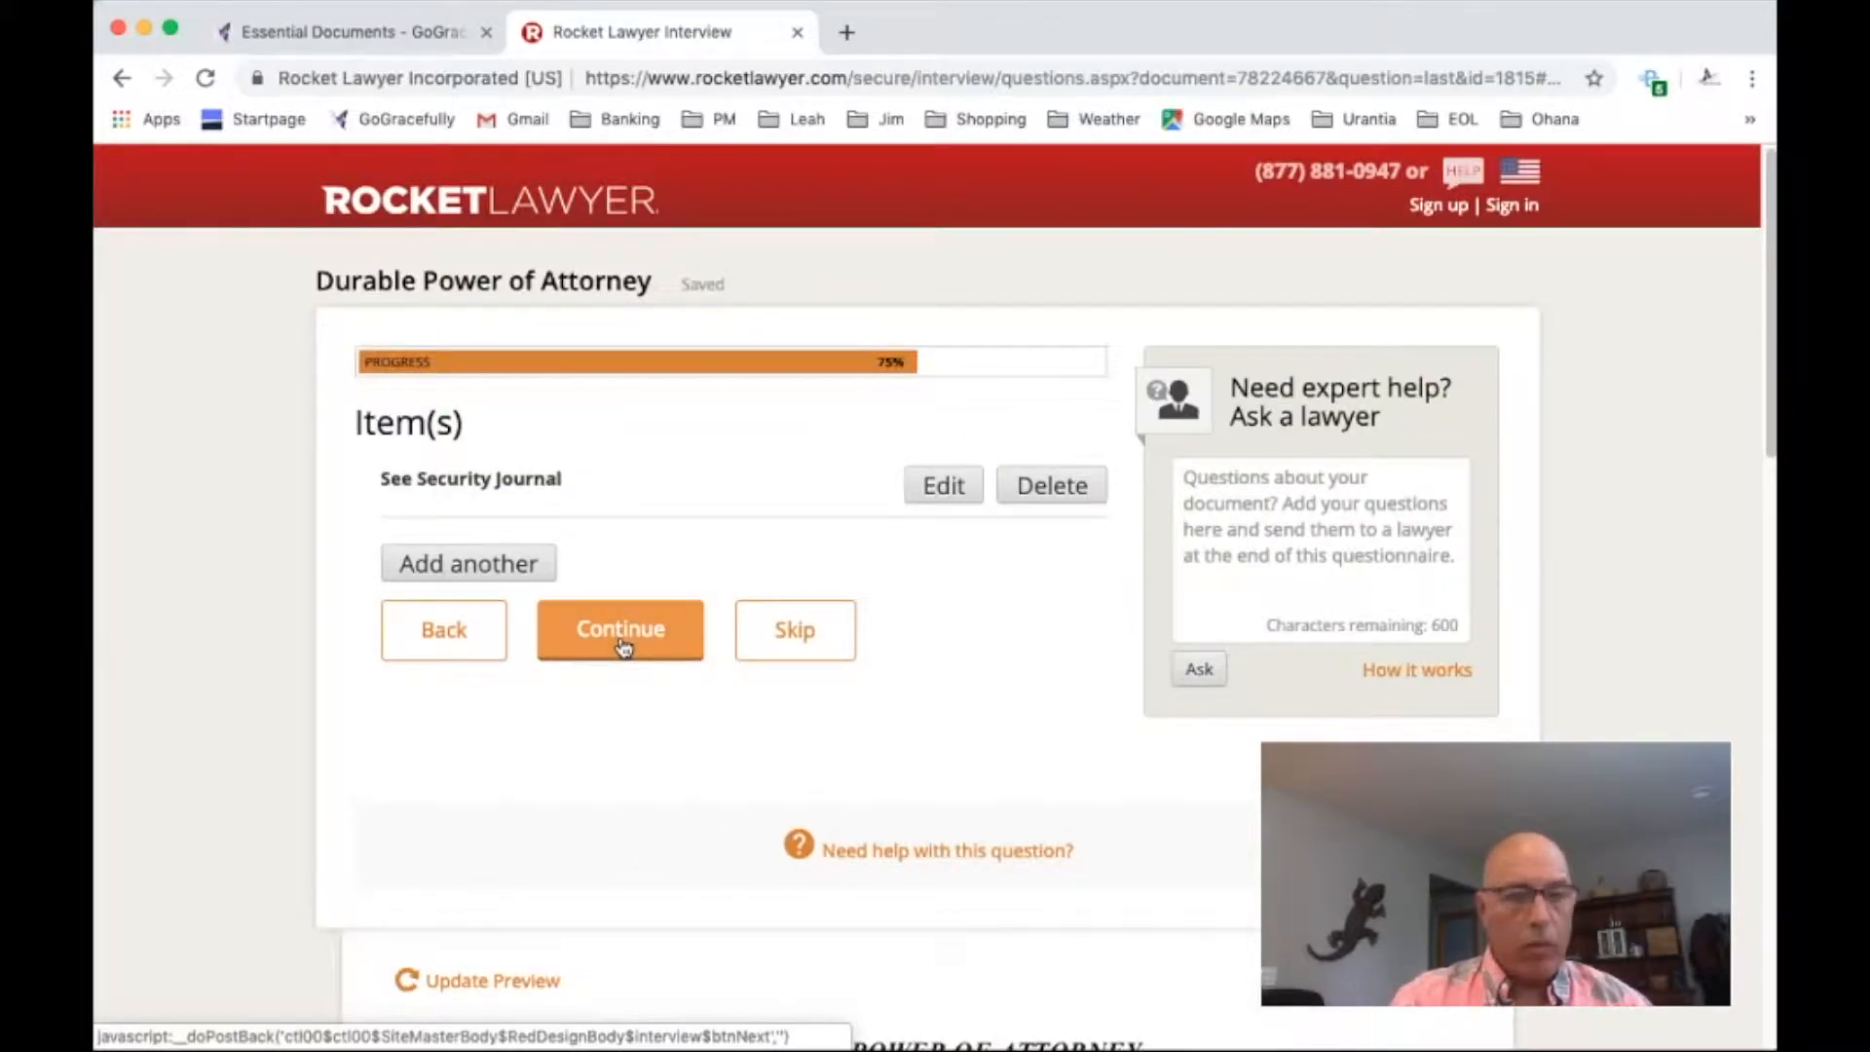
{"action": "left_click", "coordinate": [625, 634]}
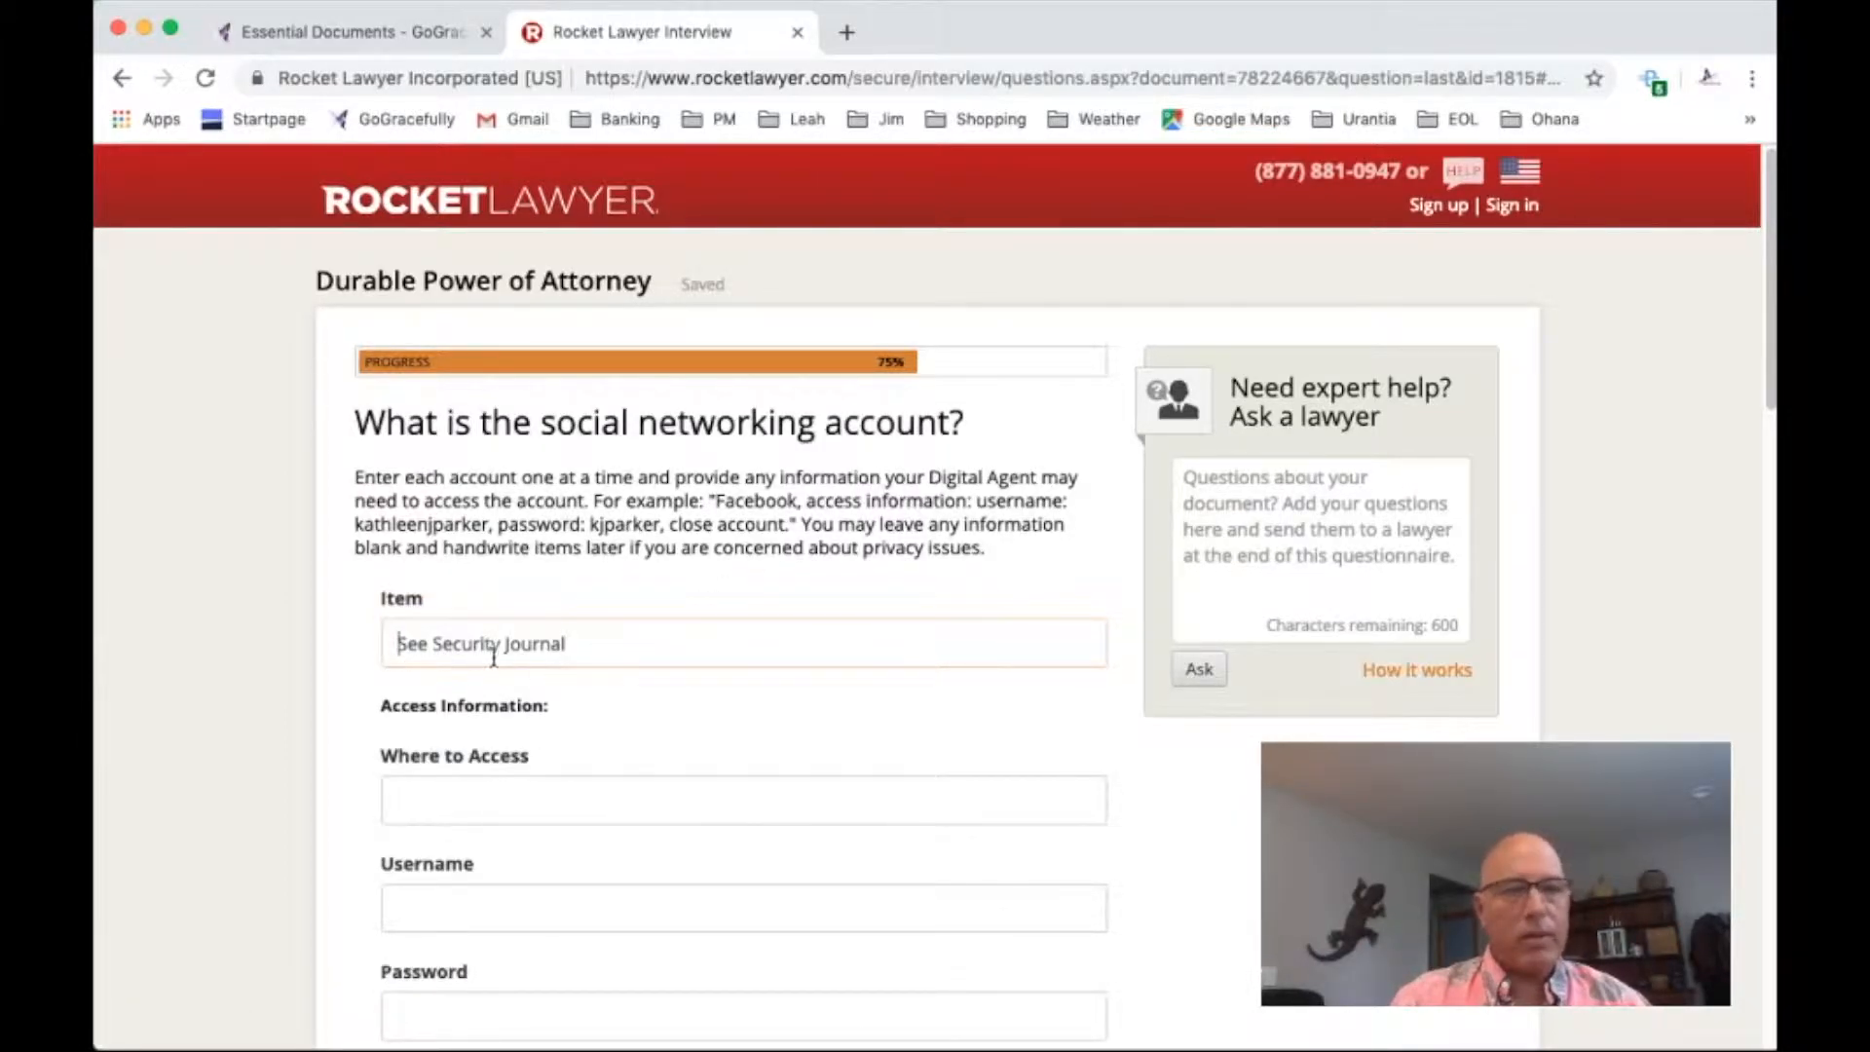
{"action": "scroll", "coordinate": [751, 763], "scroll_direction": "down", "scroll_amount": 4}
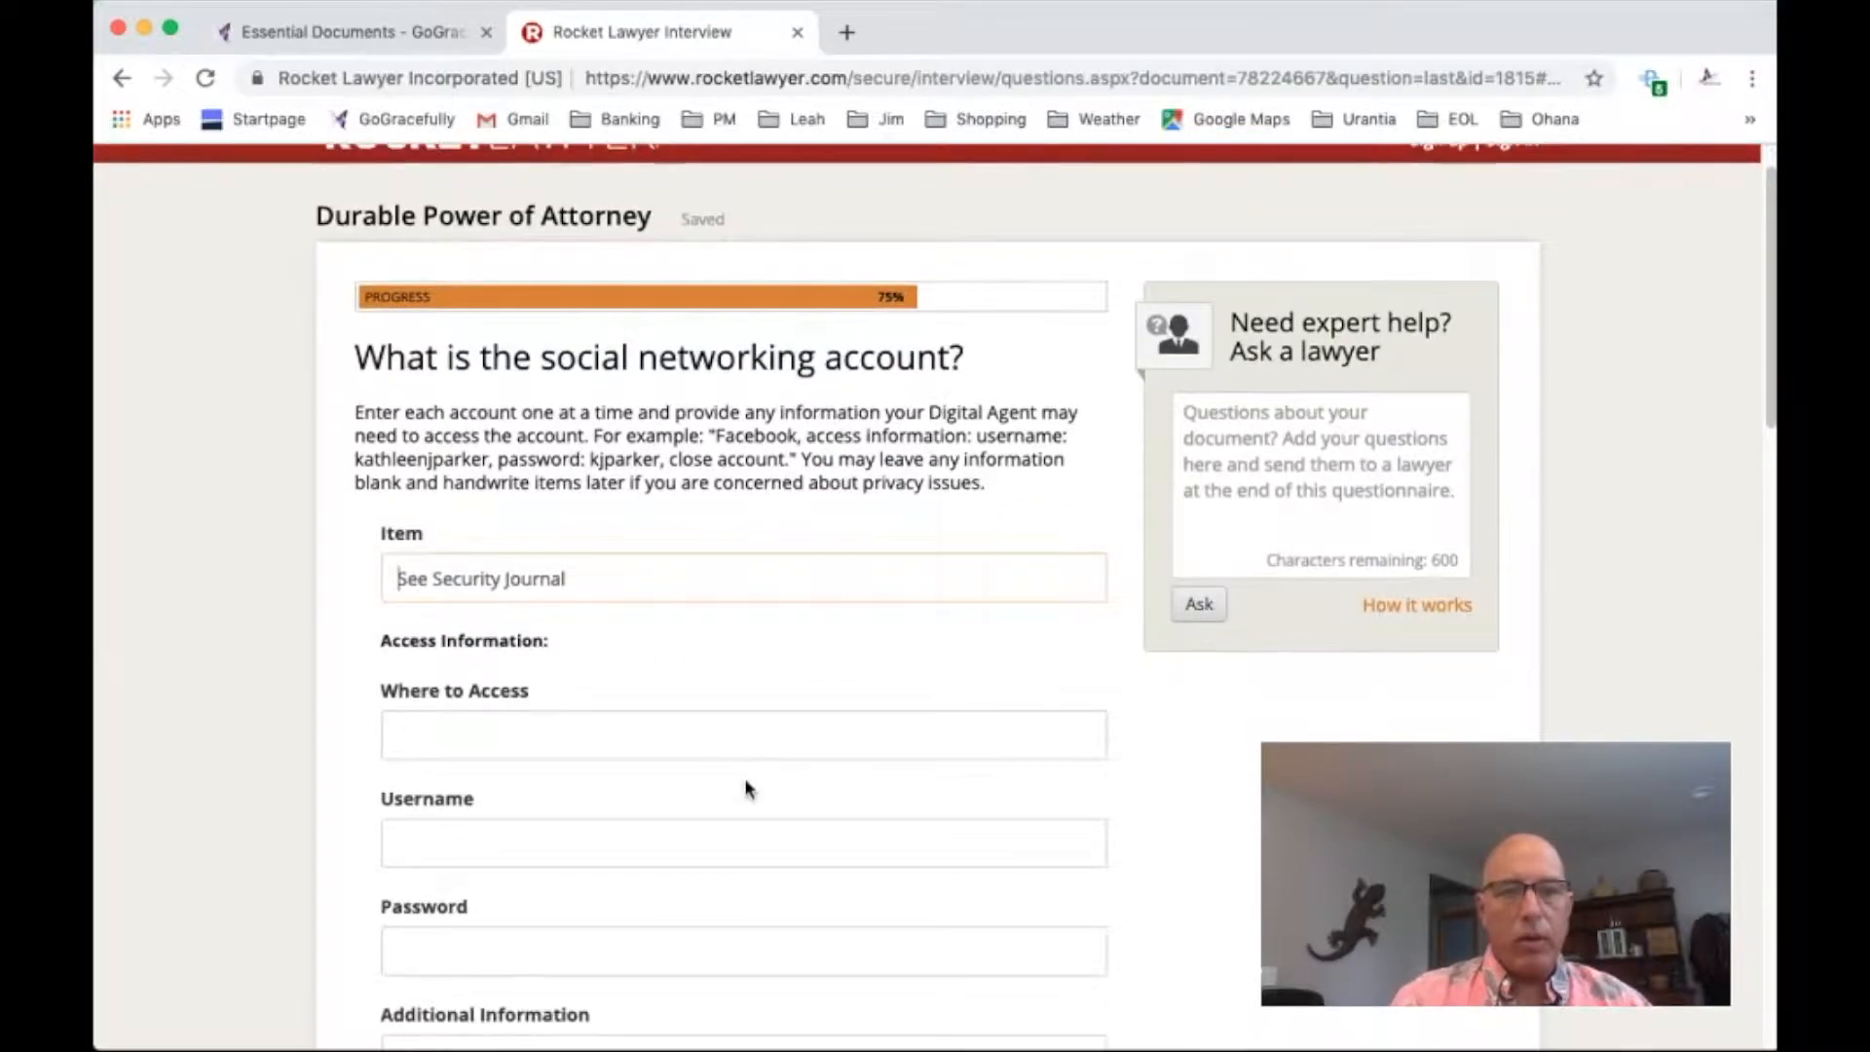
{"action": "left_click", "coordinate": [628, 1018]}
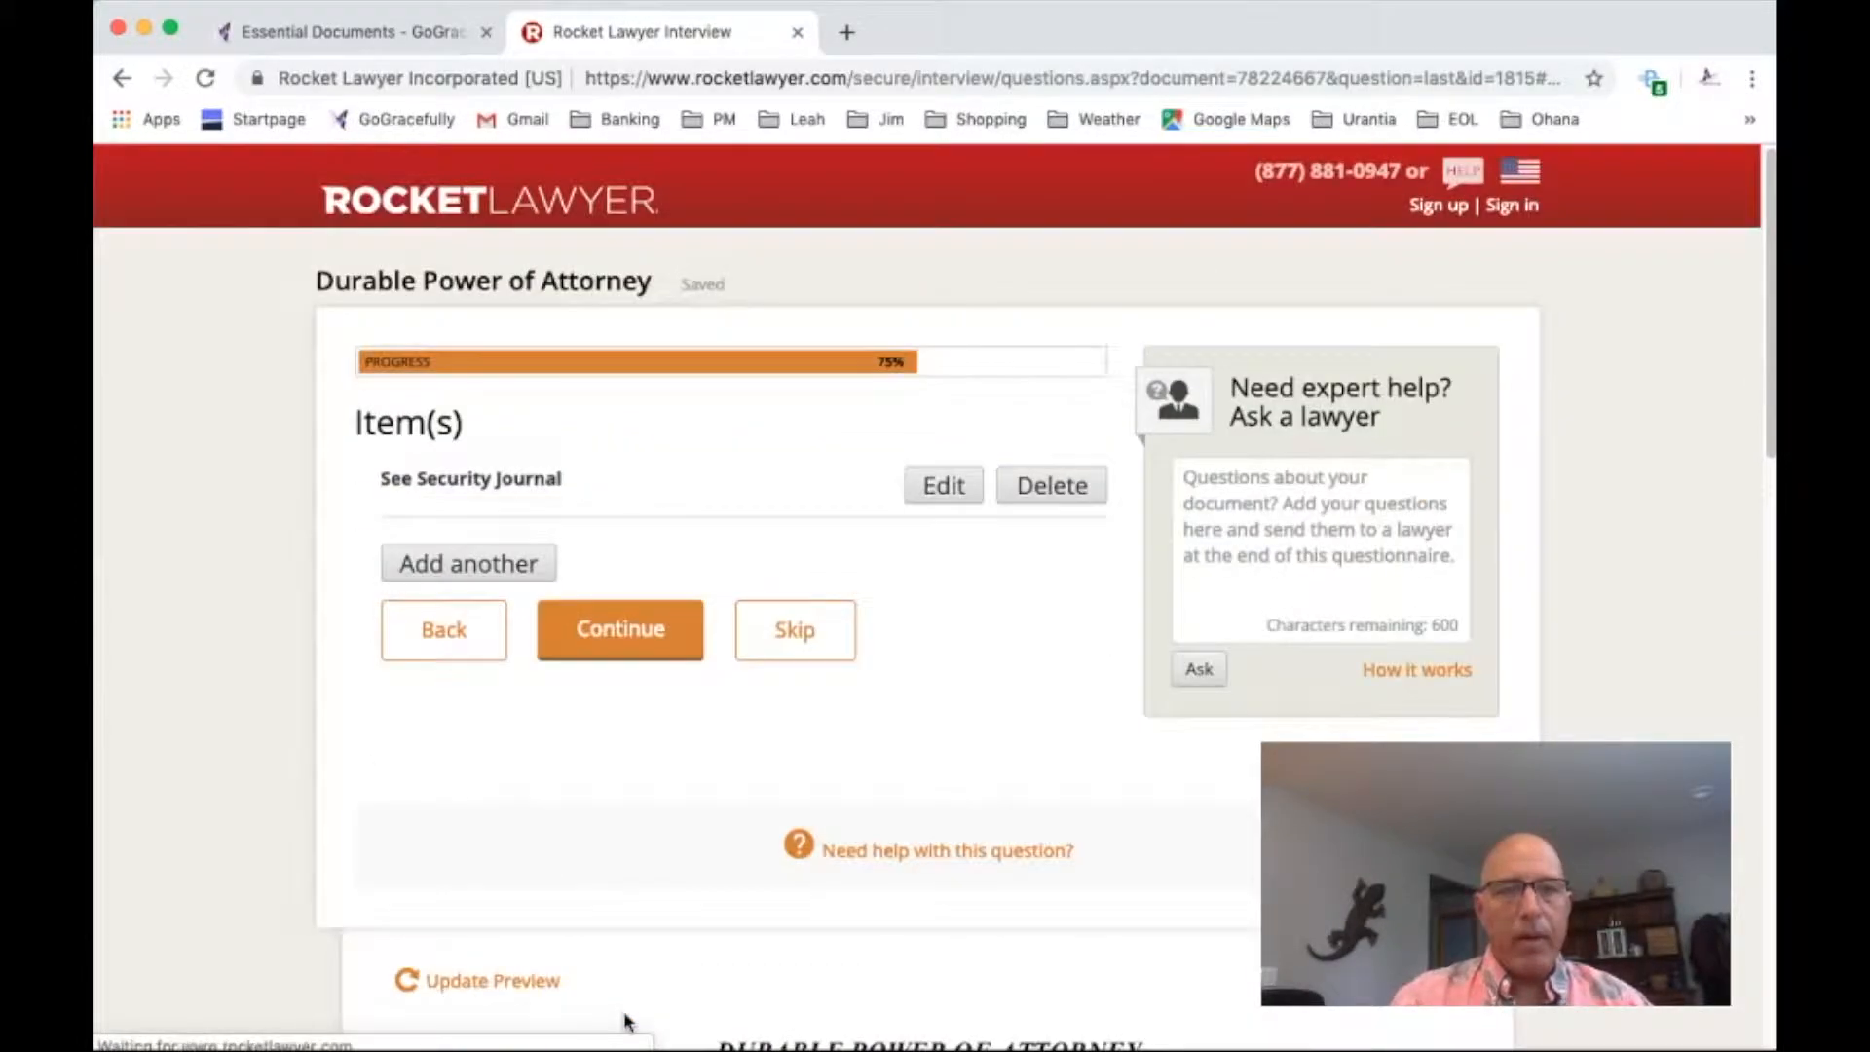
{"action": "left_click", "coordinate": [588, 628]}
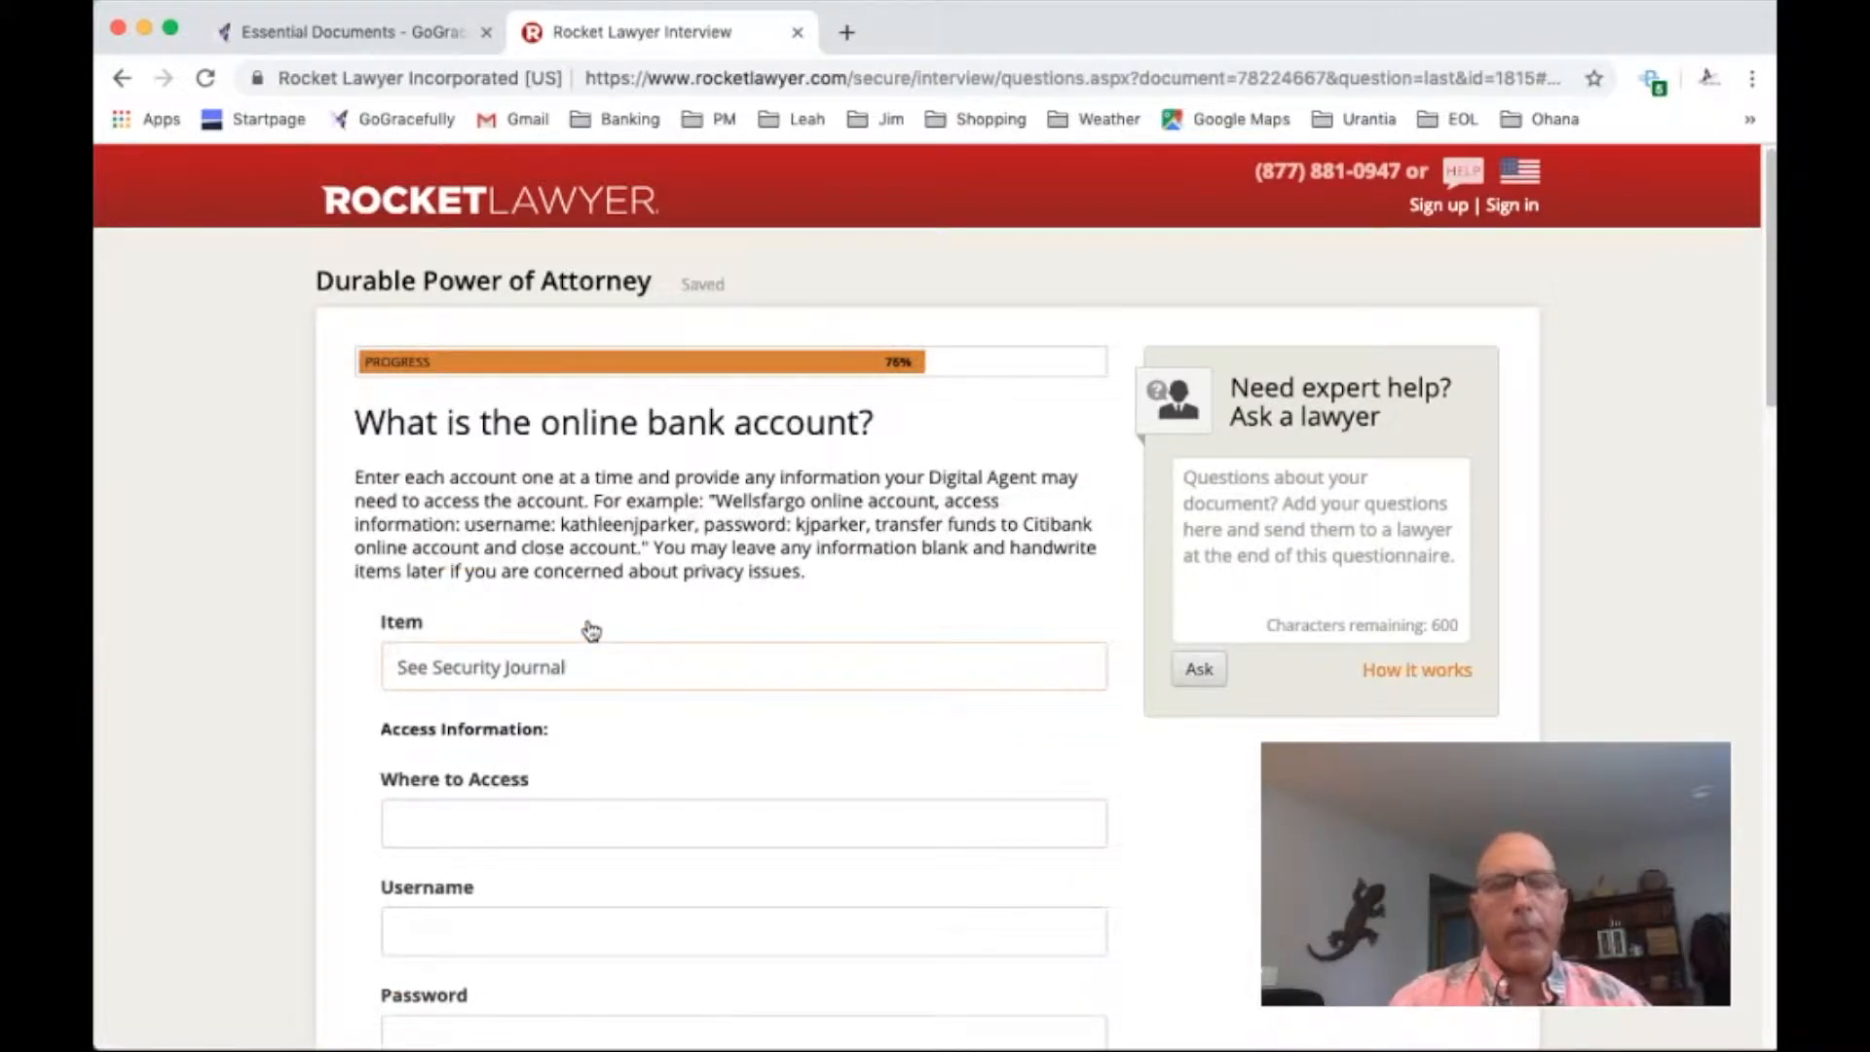
Accept "See Security Journal" as the only item for both the online bank account and the online media account
{"action": "scroll", "coordinate": [619, 803], "scroll_direction": "down", "scroll_amount": 3}
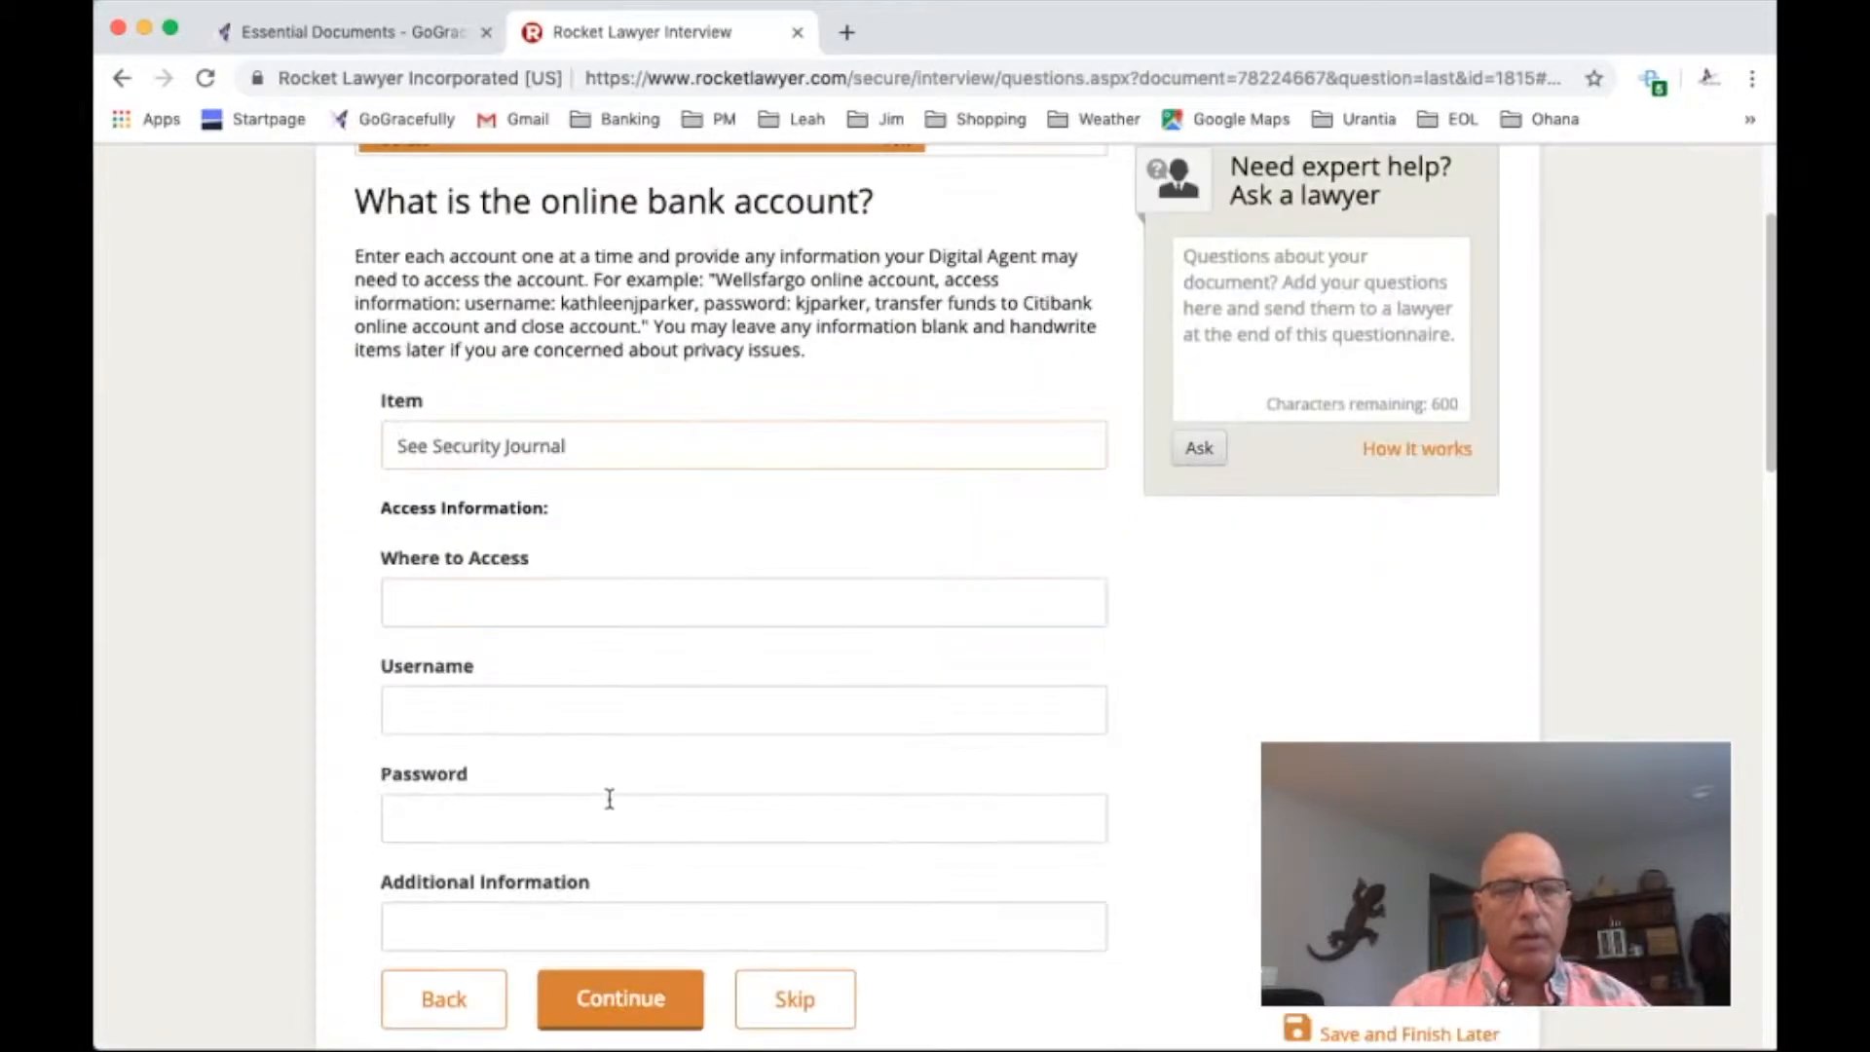
{"action": "left_click", "coordinate": [633, 1018]}
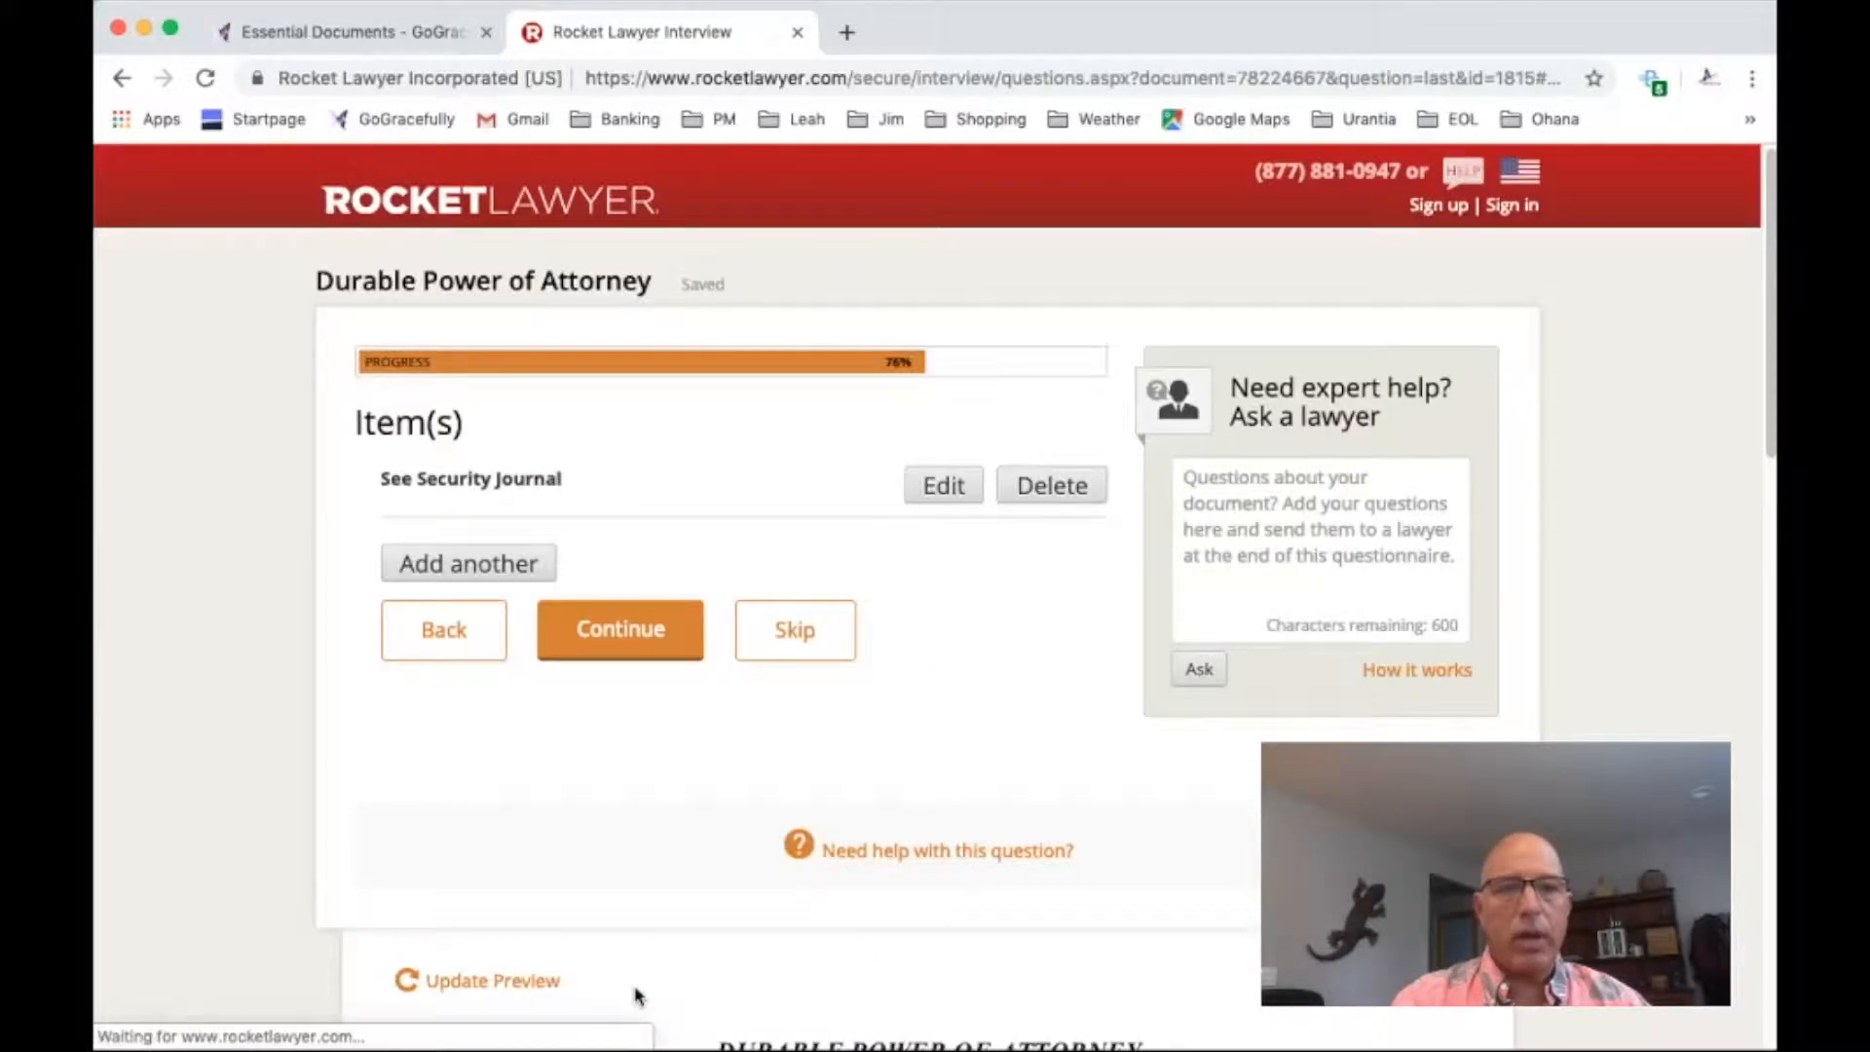
{"action": "left_click", "coordinate": [634, 643]}
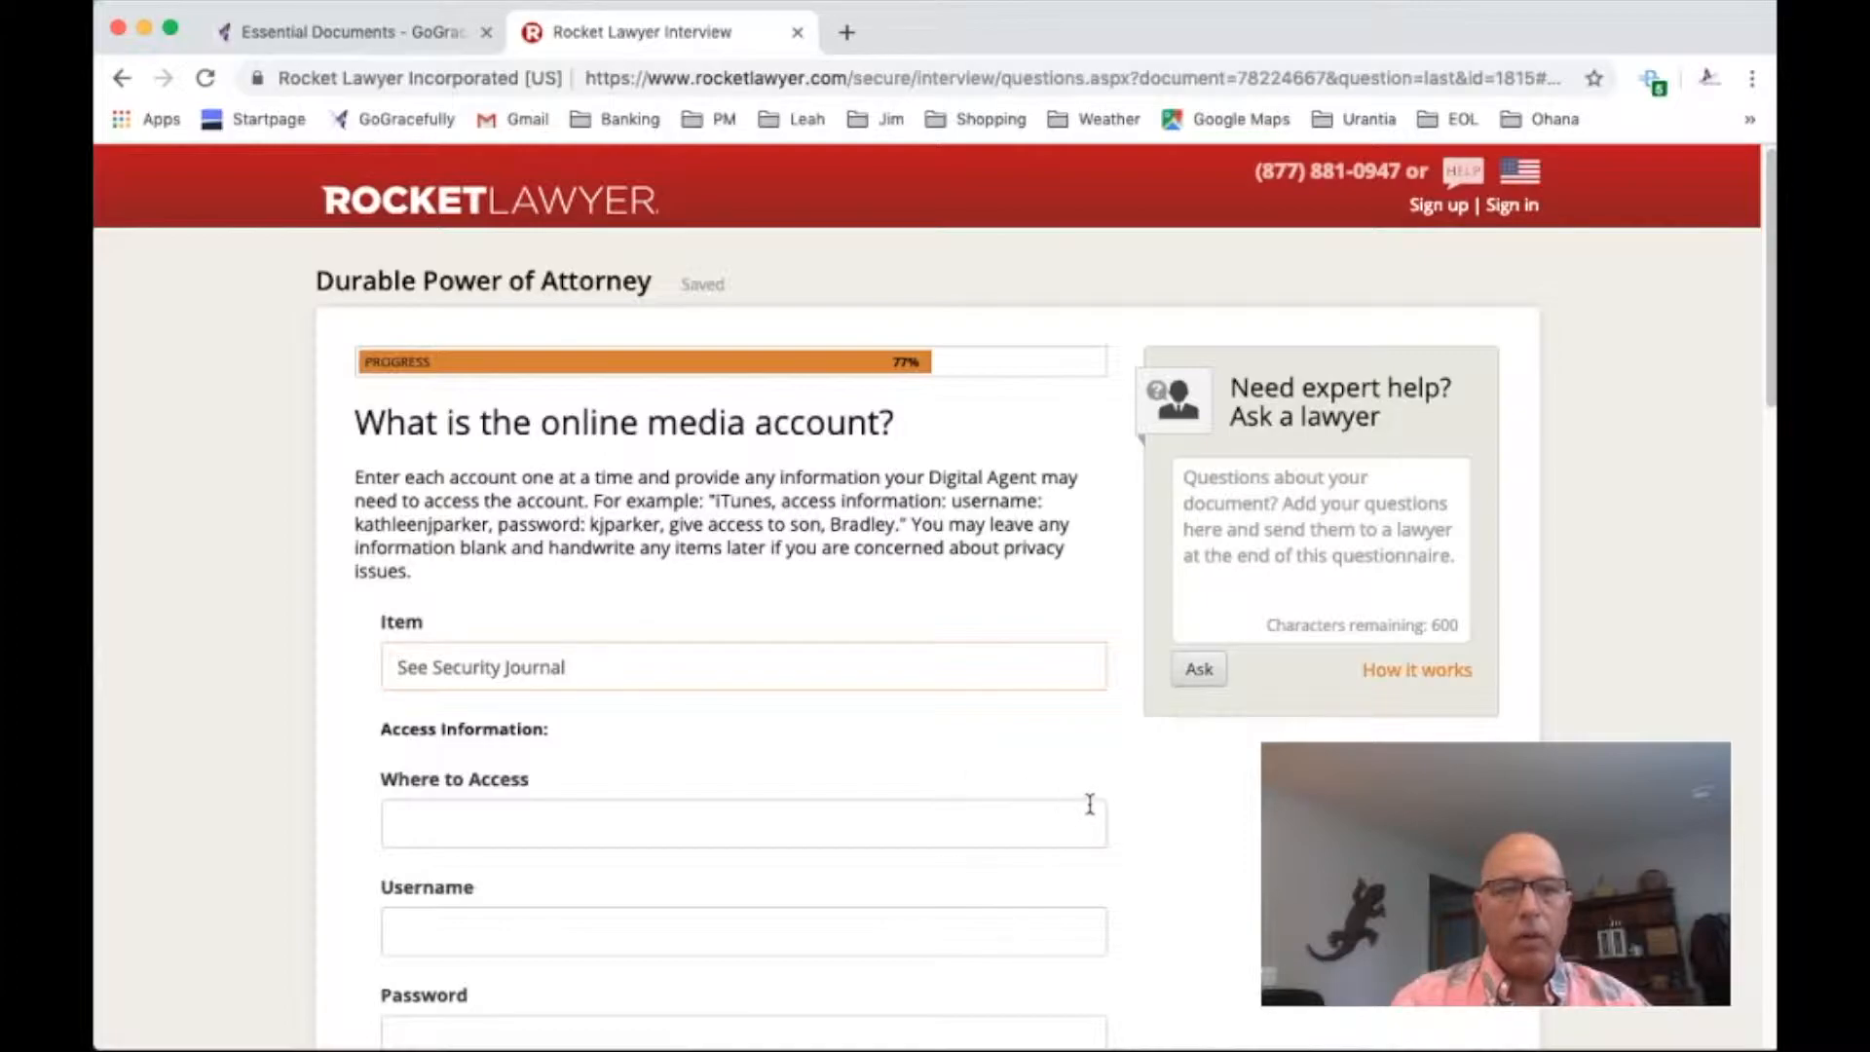
{"action": "scroll", "coordinate": [1061, 806], "scroll_direction": "down", "scroll_amount": 5}
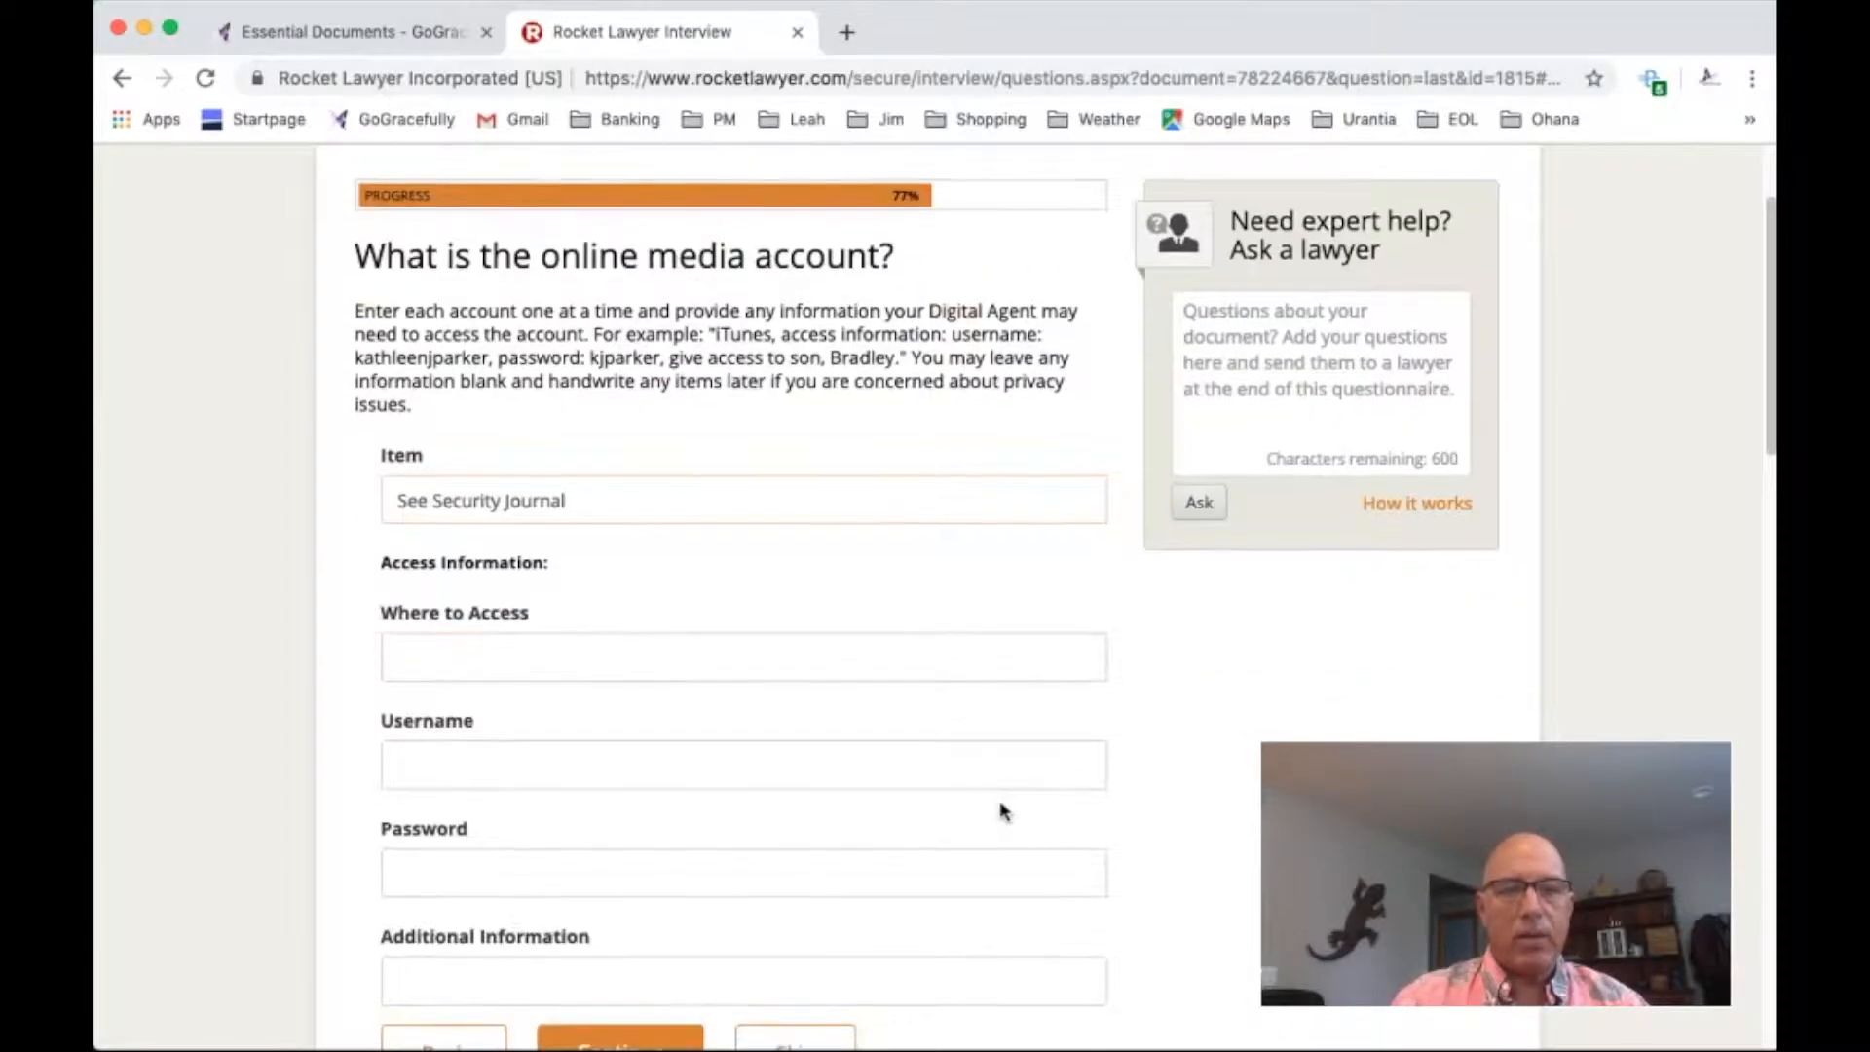
{"action": "left_click", "coordinate": [606, 933]}
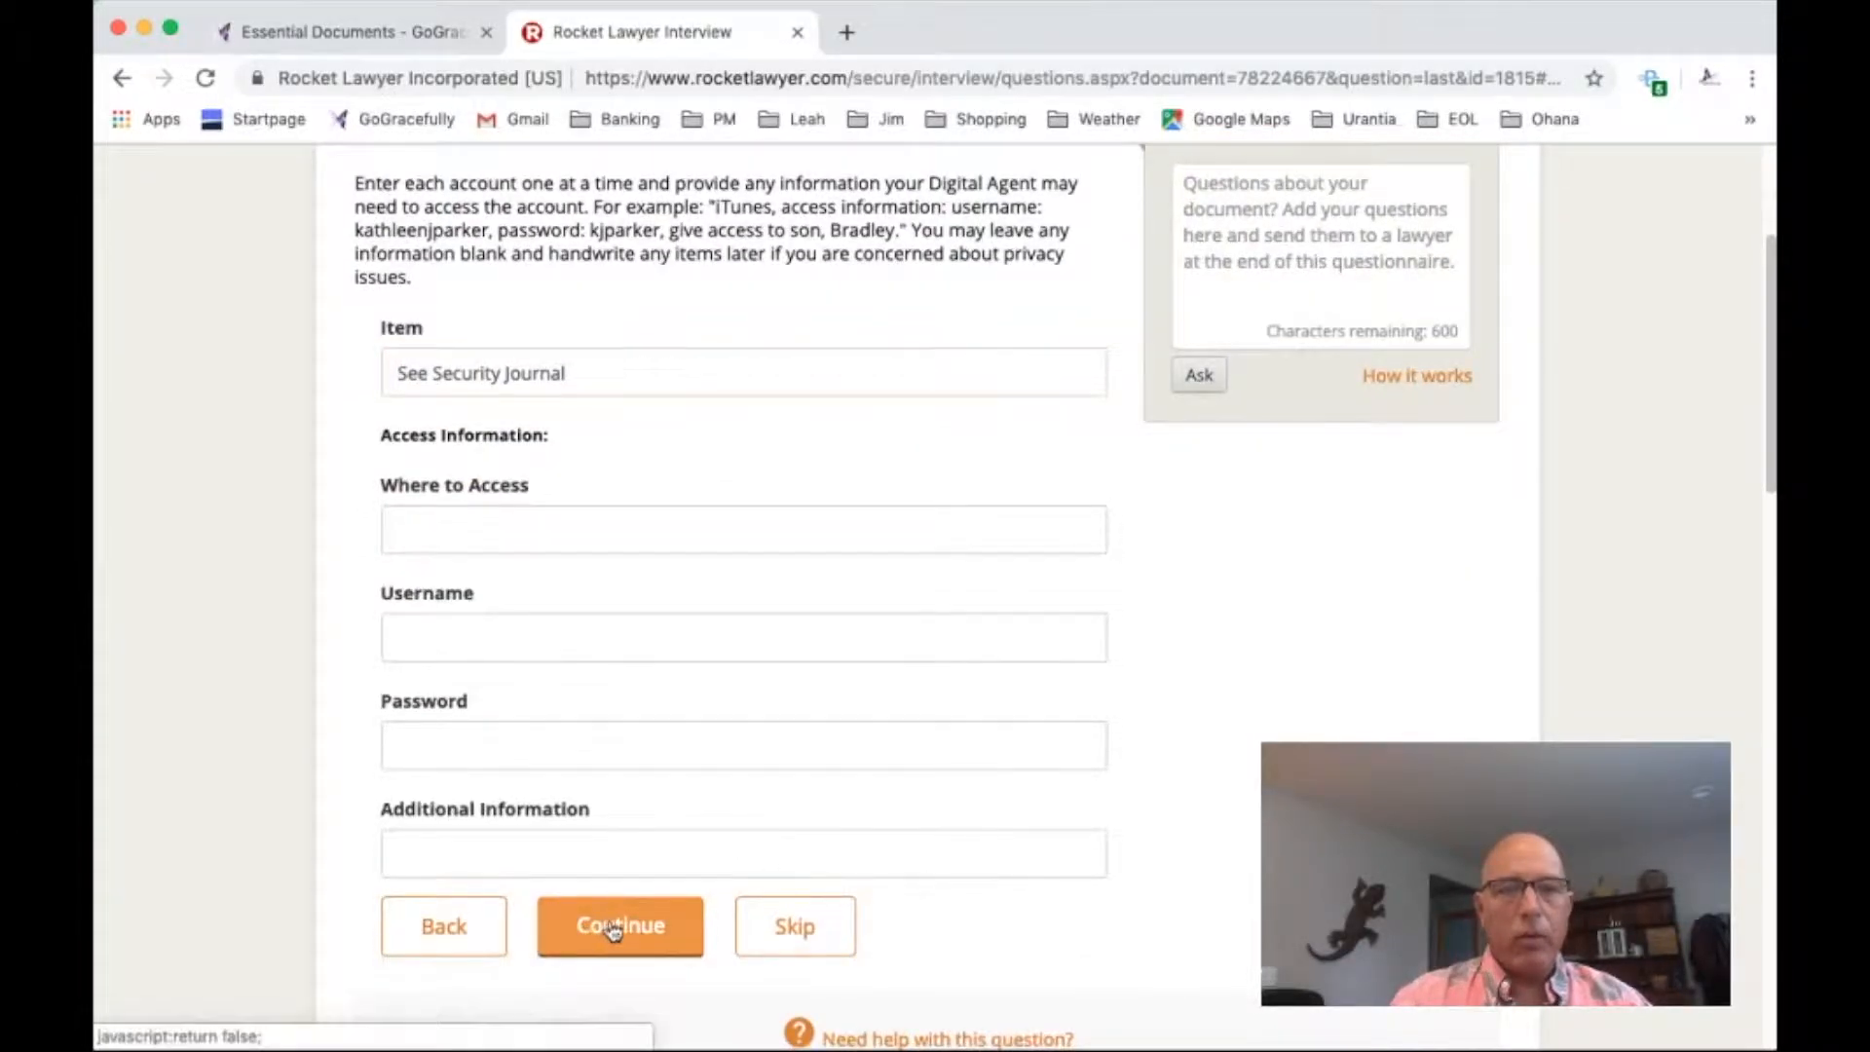
{"action": "left_click", "coordinate": [633, 635]}
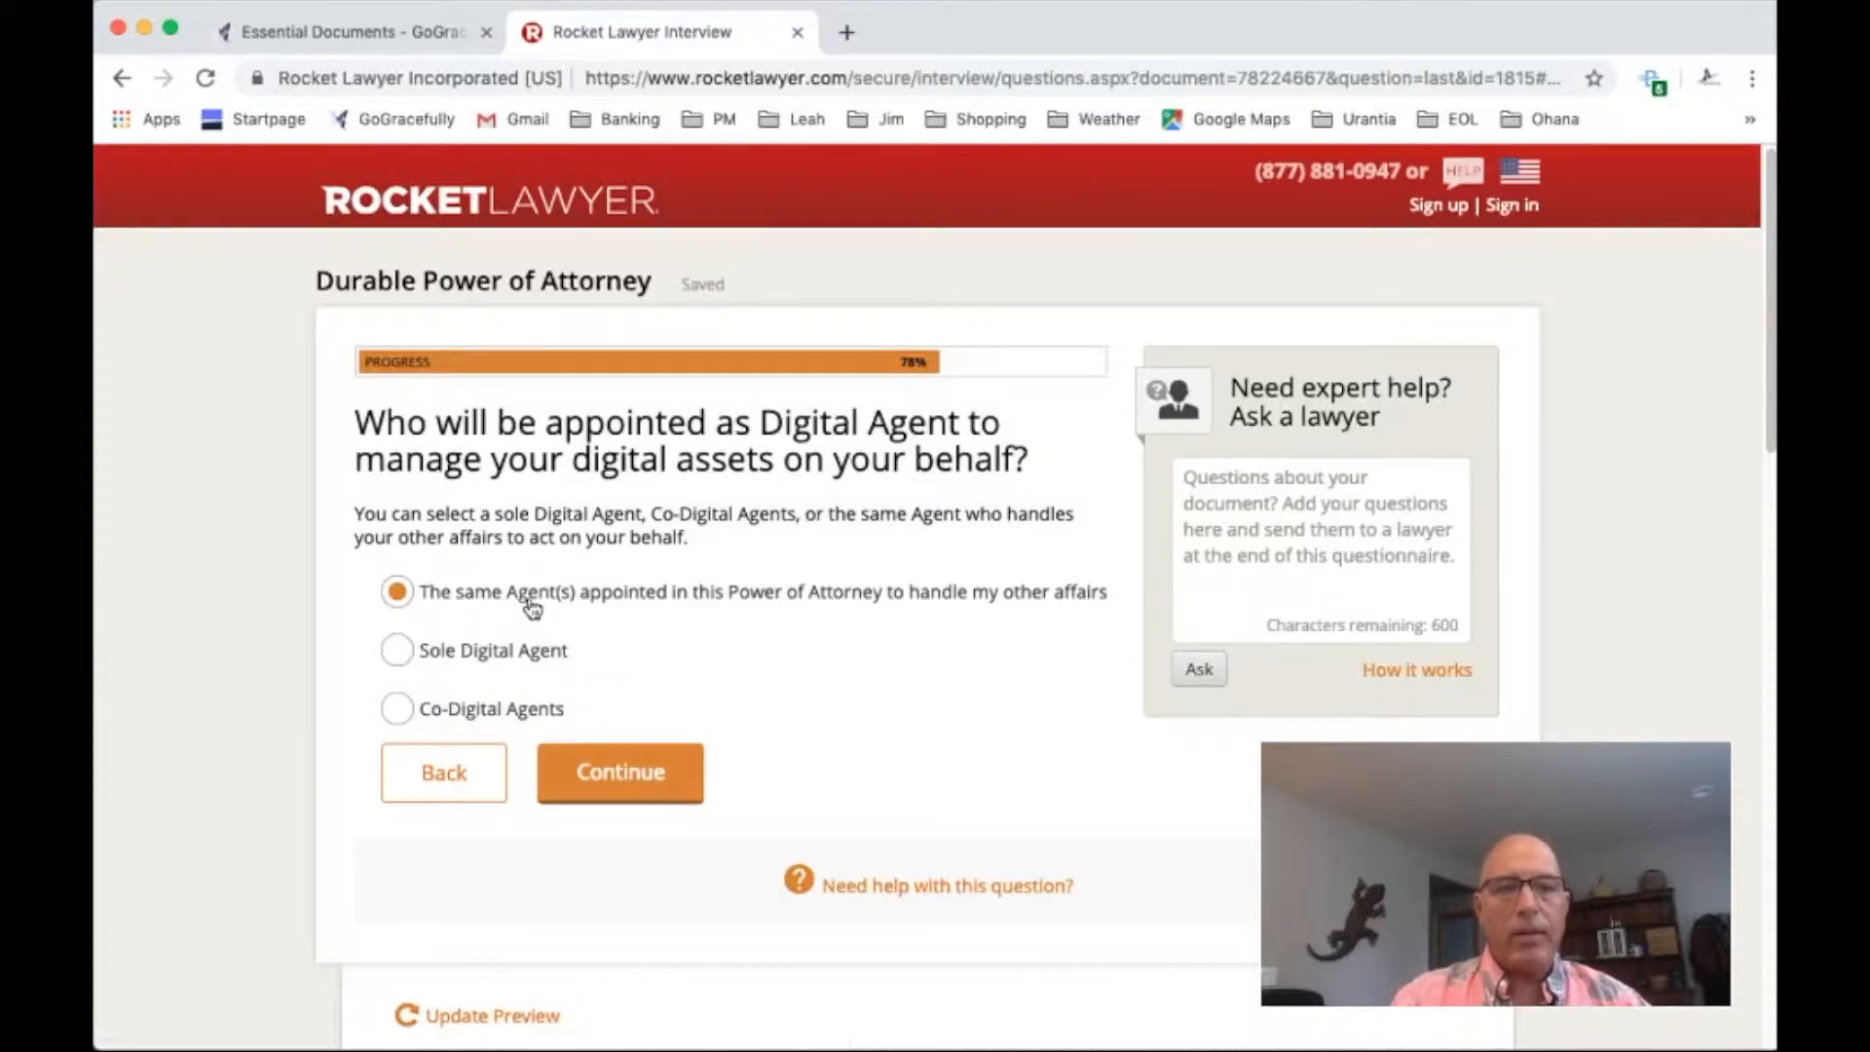
Appoint the same Agent(s) as Digital Agent, and prohibit the spouse from serving in that role after legal separation or divorce
{"action": "left_click", "coordinate": [638, 777]}
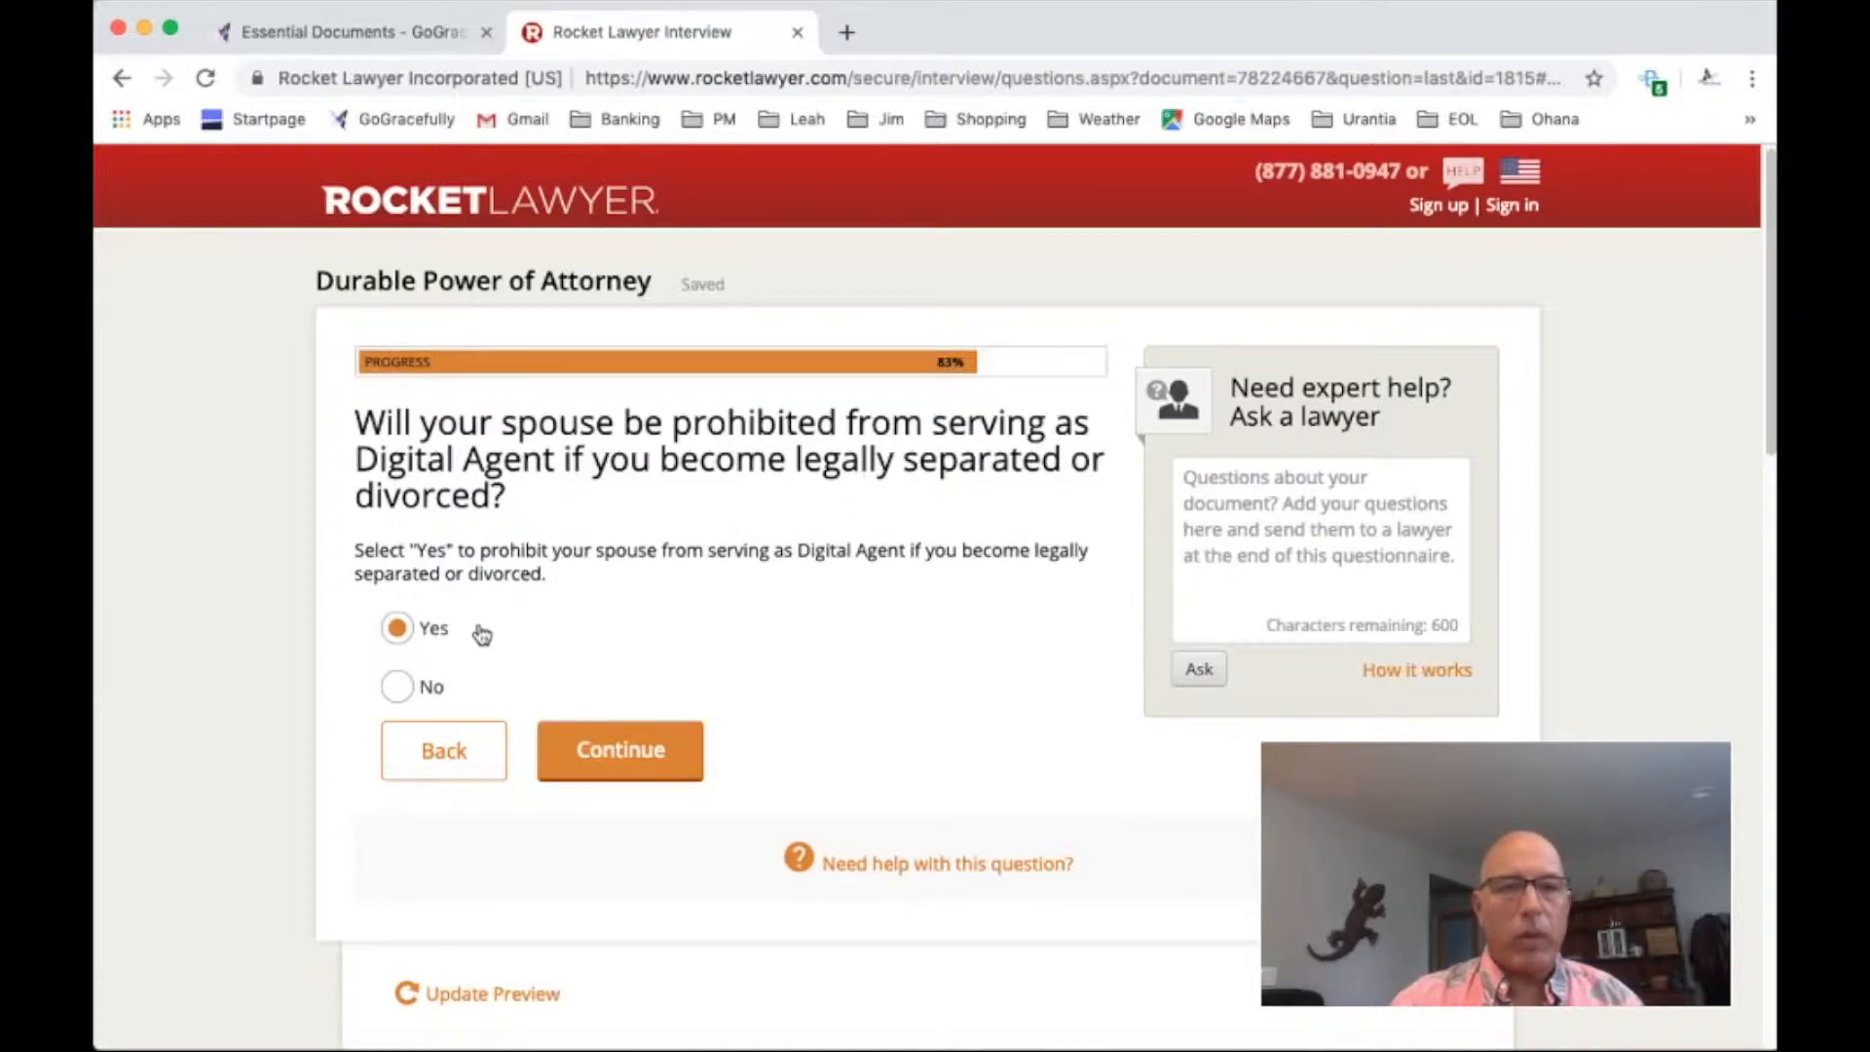
{"action": "left_click", "coordinate": [633, 756]}
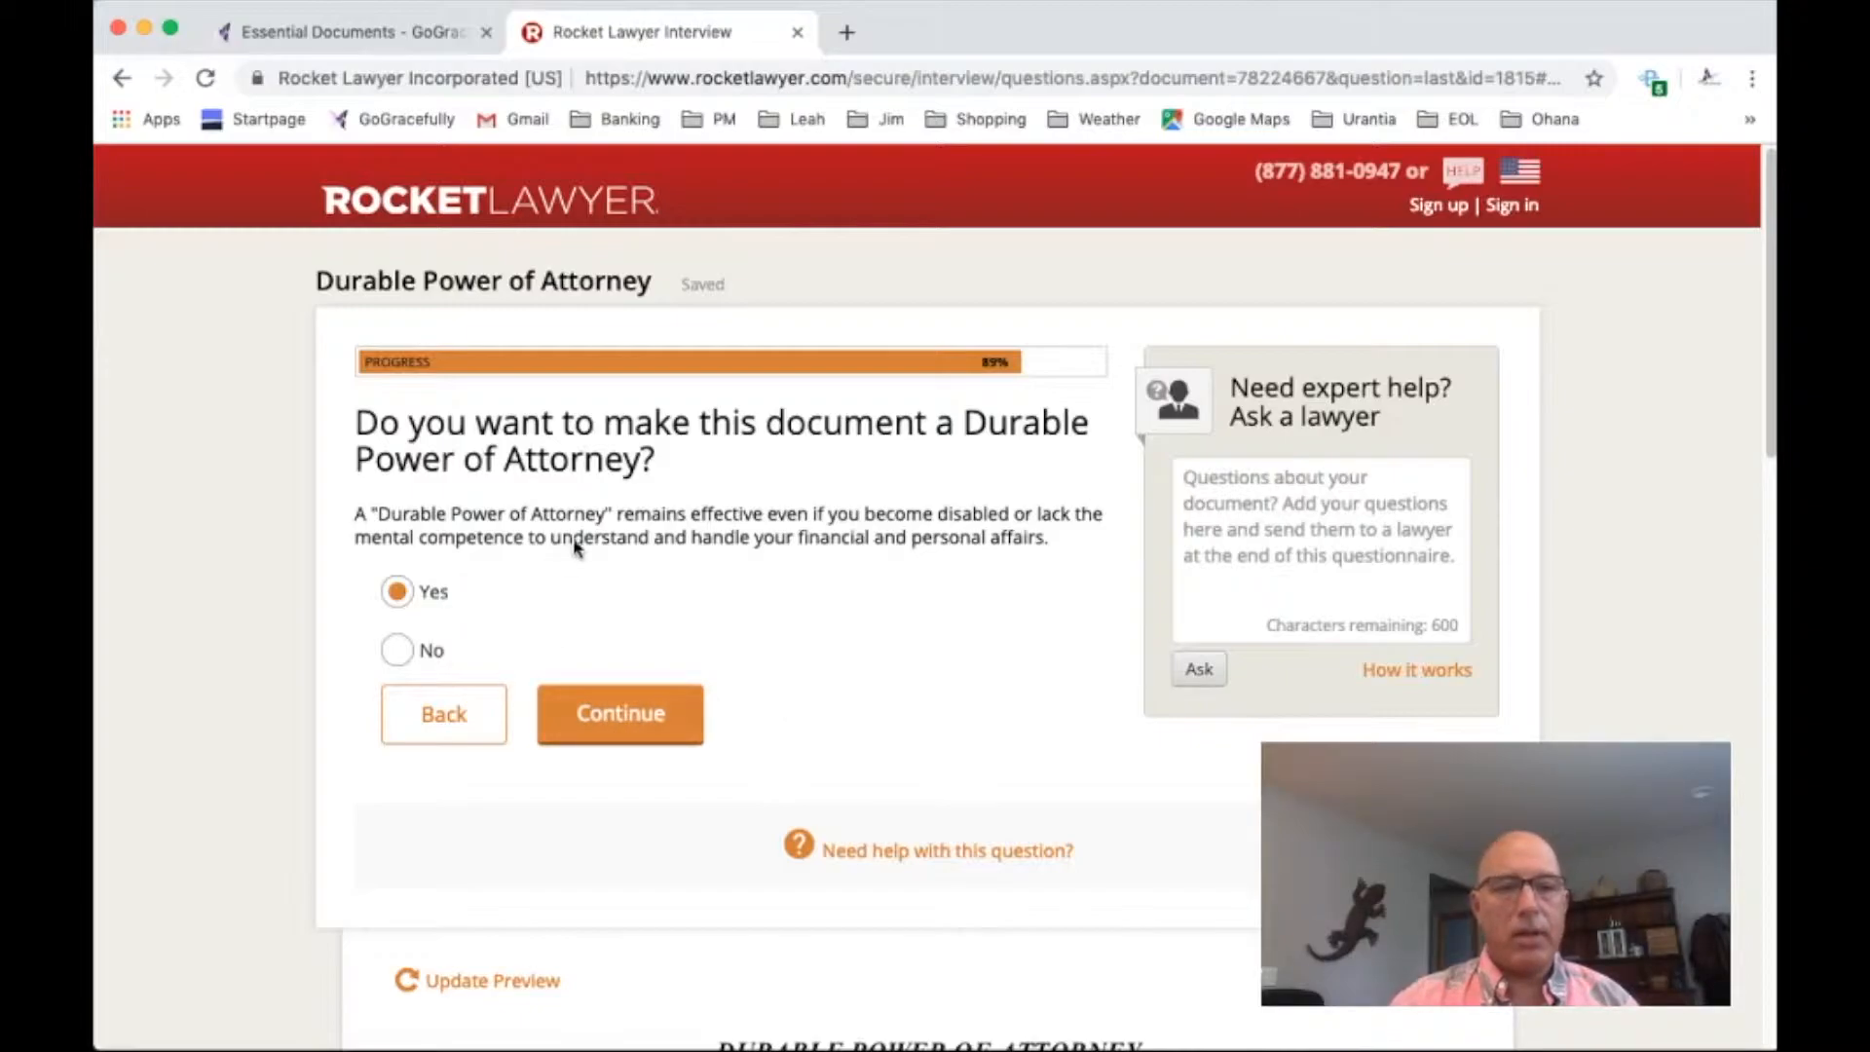
Make the Power of Attorney durable, effective upon a physician's certification of disability or mental incompetence, and terminating upon death
{"action": "left_click", "coordinate": [657, 719]}
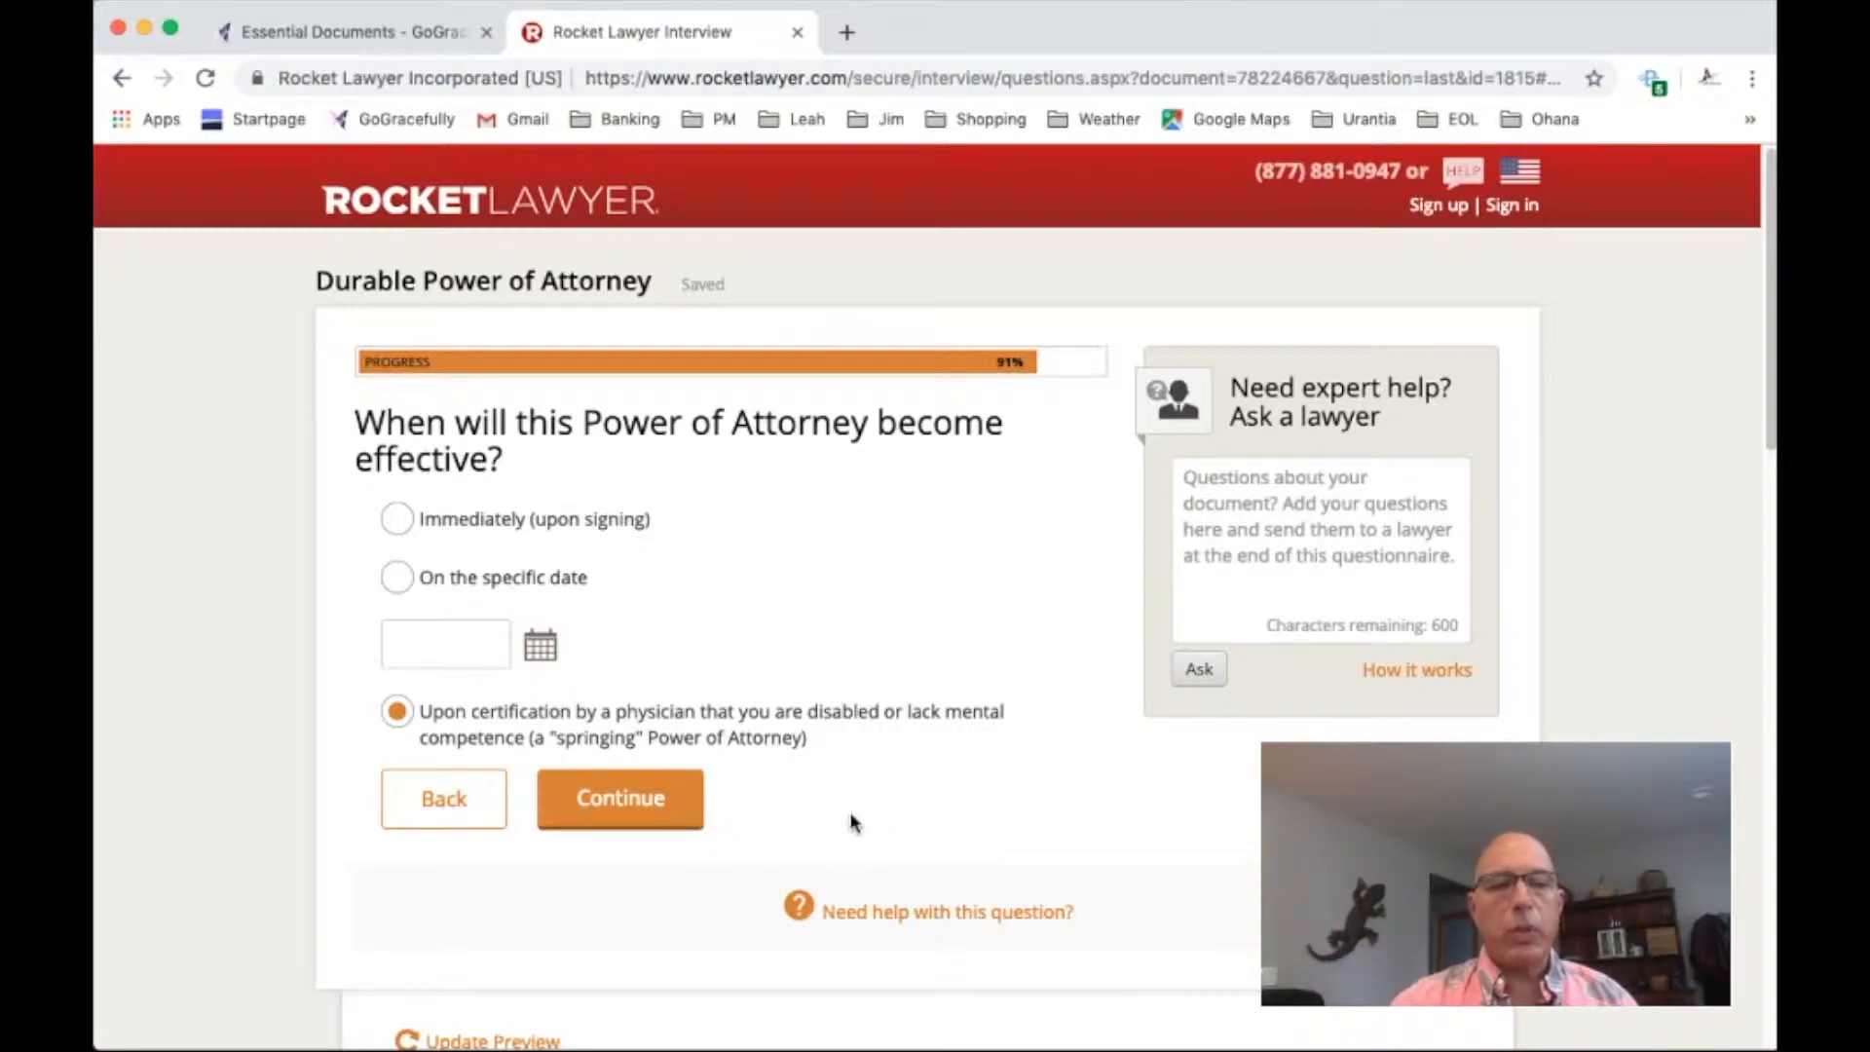
{"action": "left_click", "coordinate": [622, 803]}
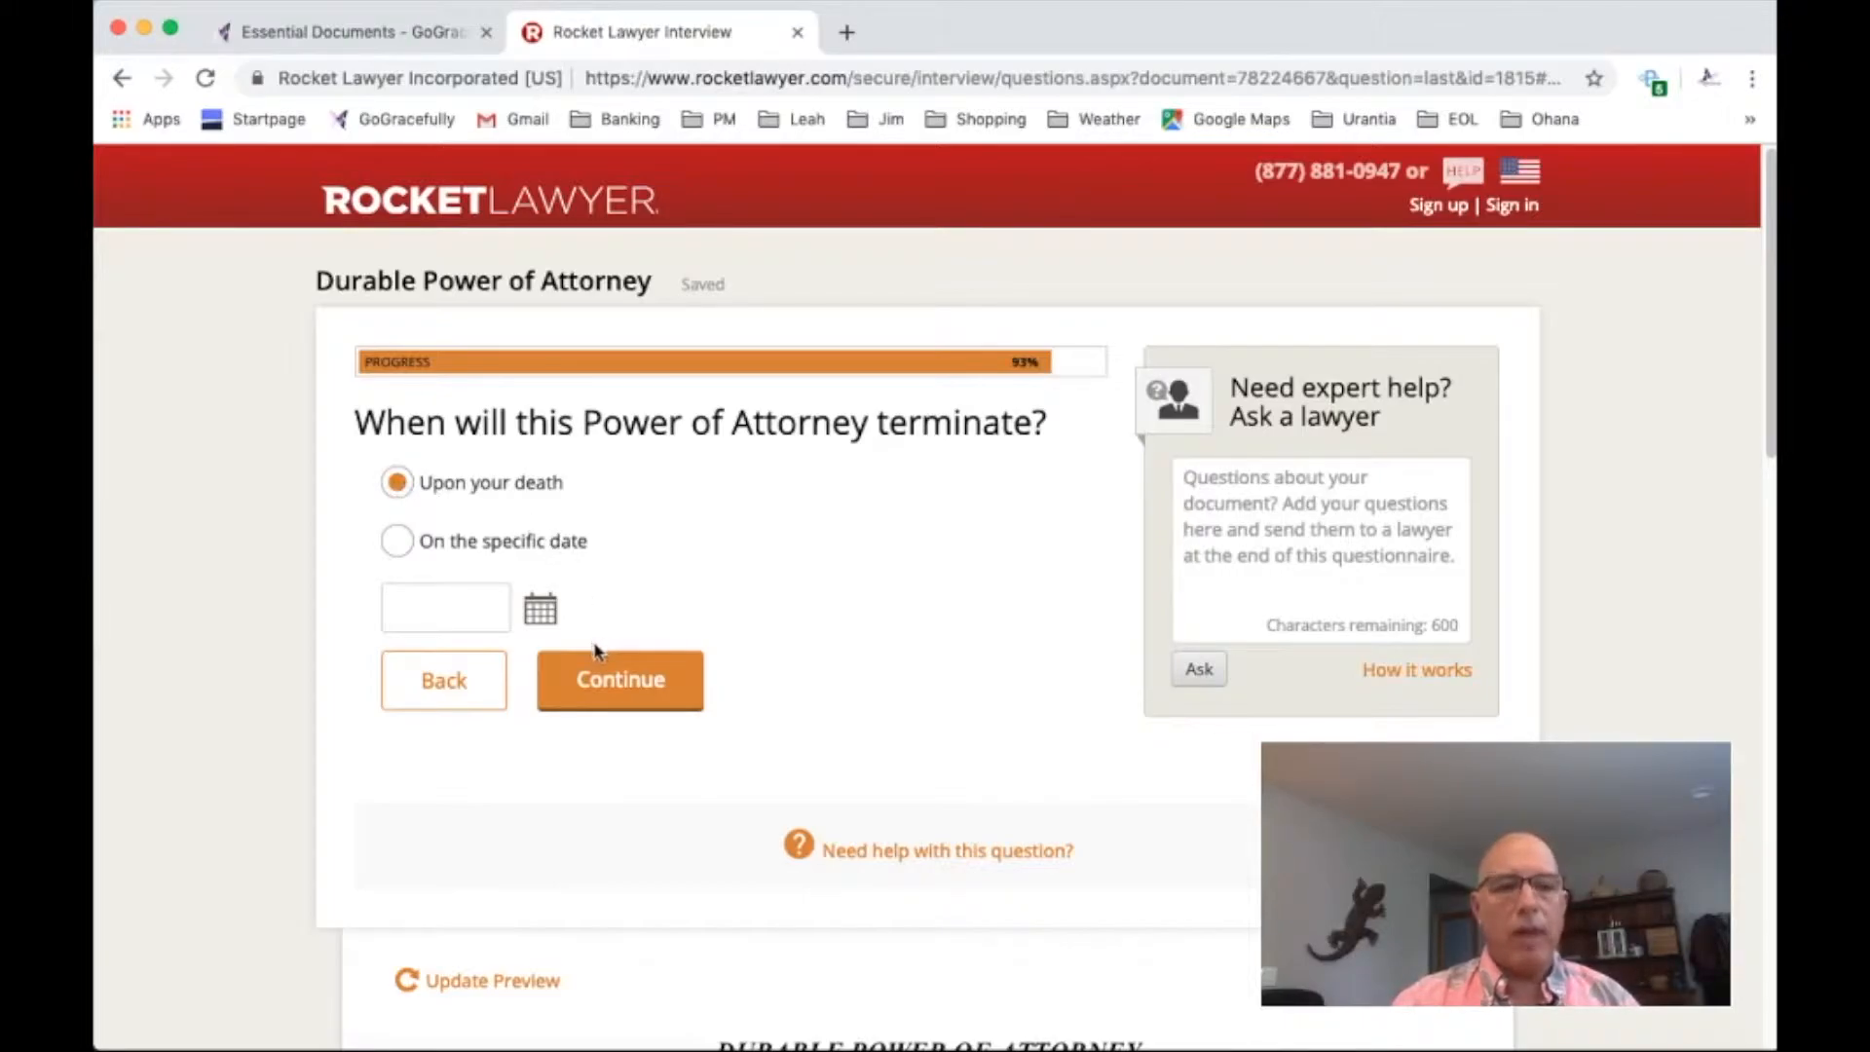
{"action": "left_click", "coordinate": [602, 679]}
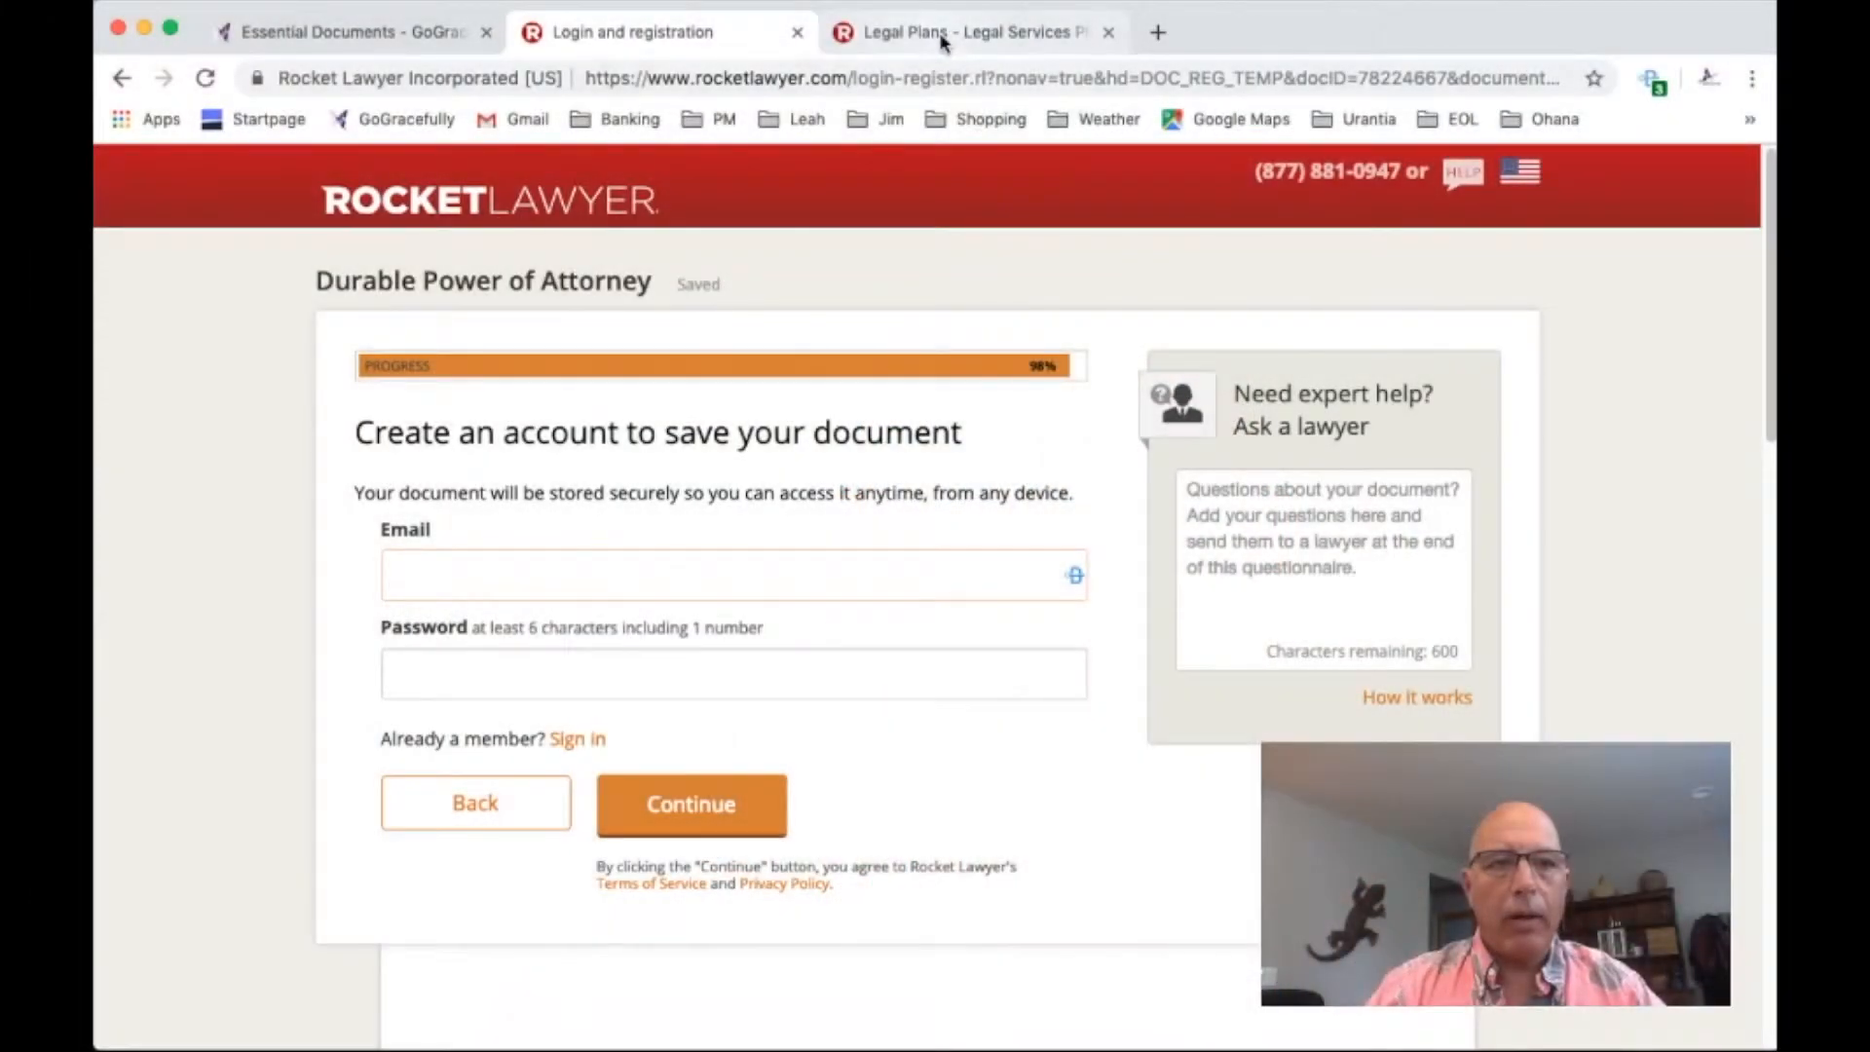
Review the Legal Plans pricing page, comparing Premium member and Non-member costs for legal documents, attorney services and business services
{"action": "left_click", "coordinate": [941, 34]}
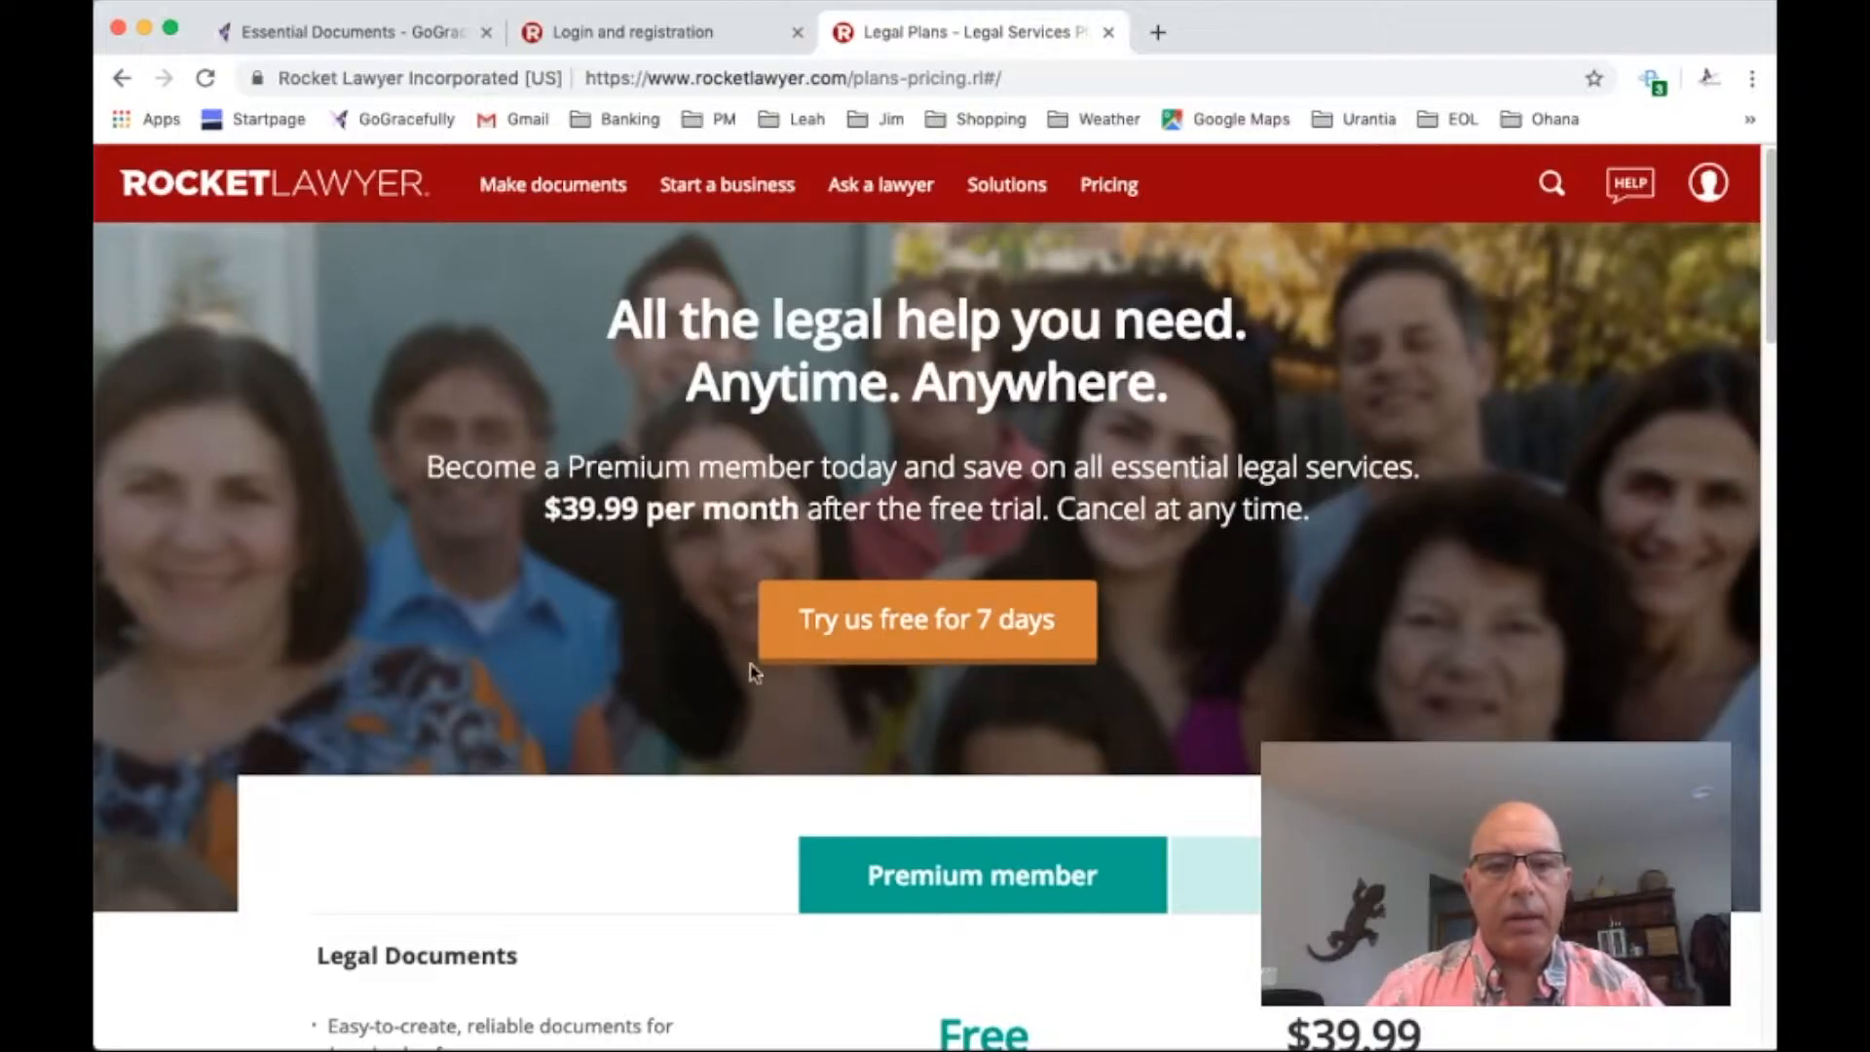
{"action": "scroll", "coordinate": [1312, 623], "scroll_direction": "down", "scroll_amount": 2}
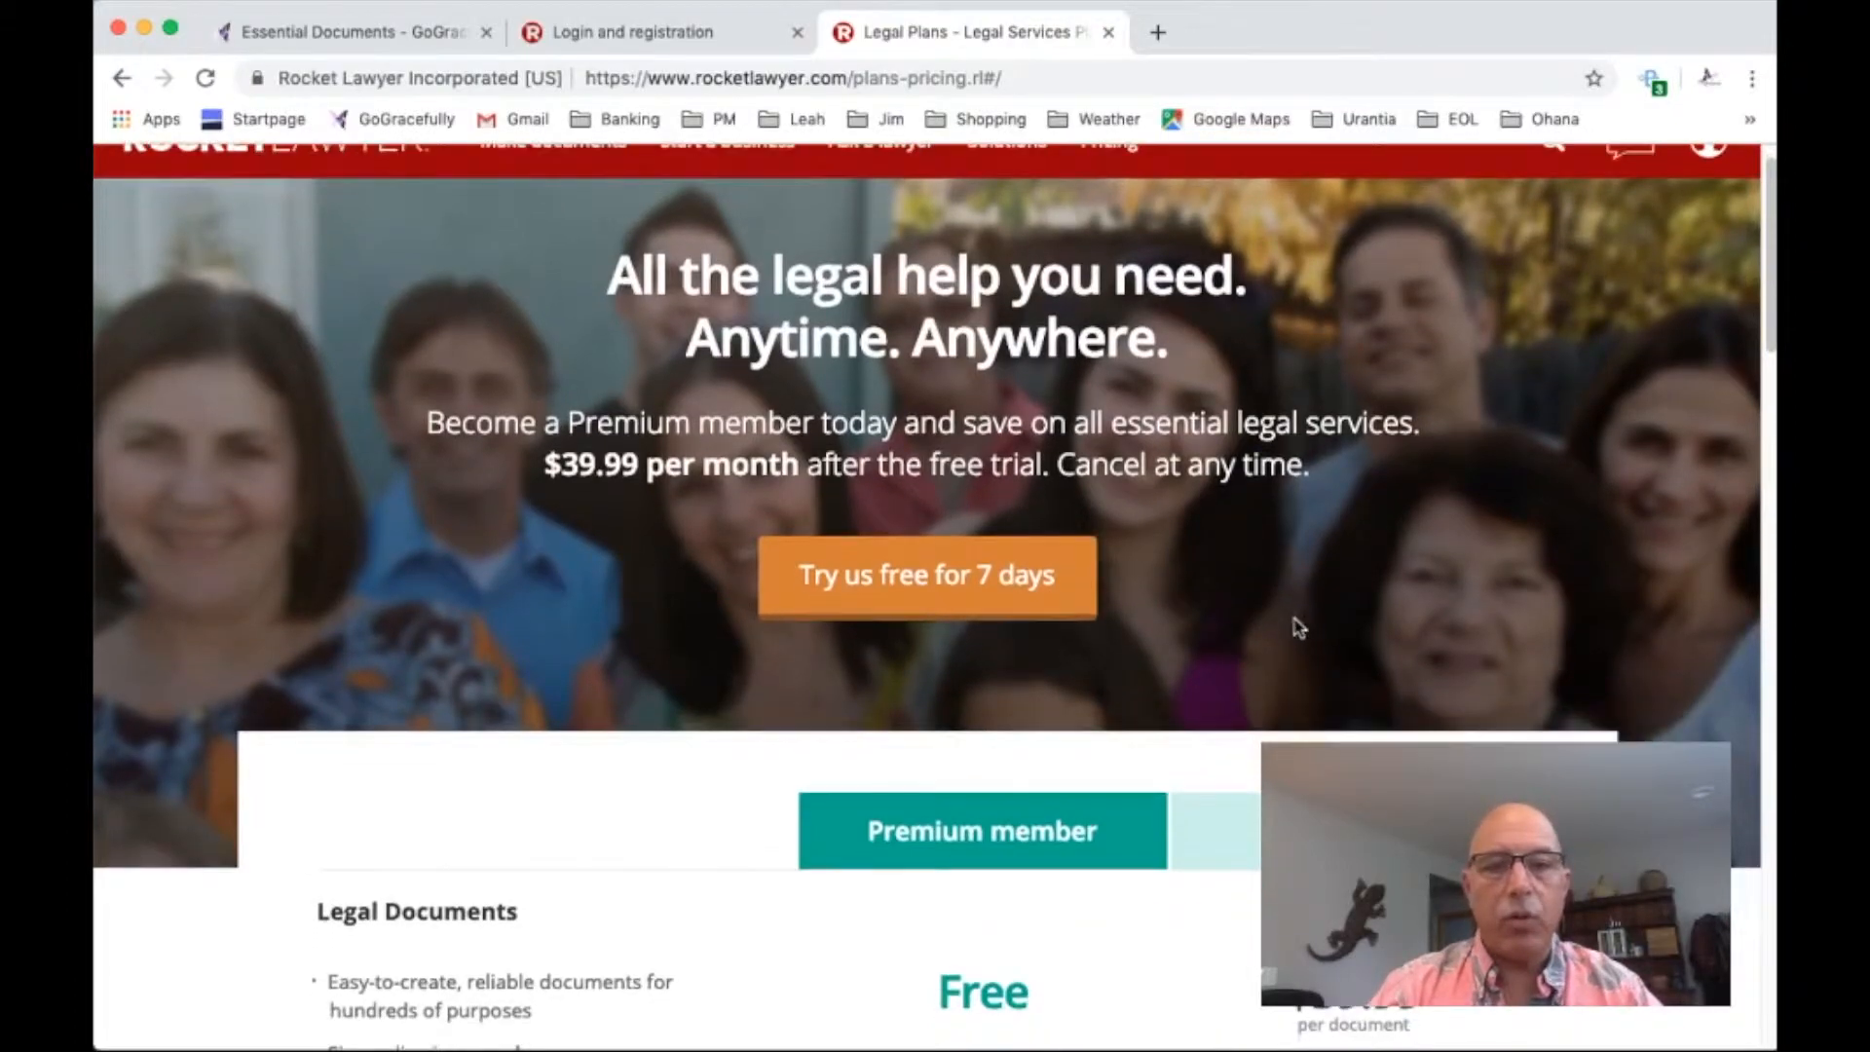
{"action": "scroll", "coordinate": [1295, 624], "scroll_direction": "down", "scroll_amount": 3}
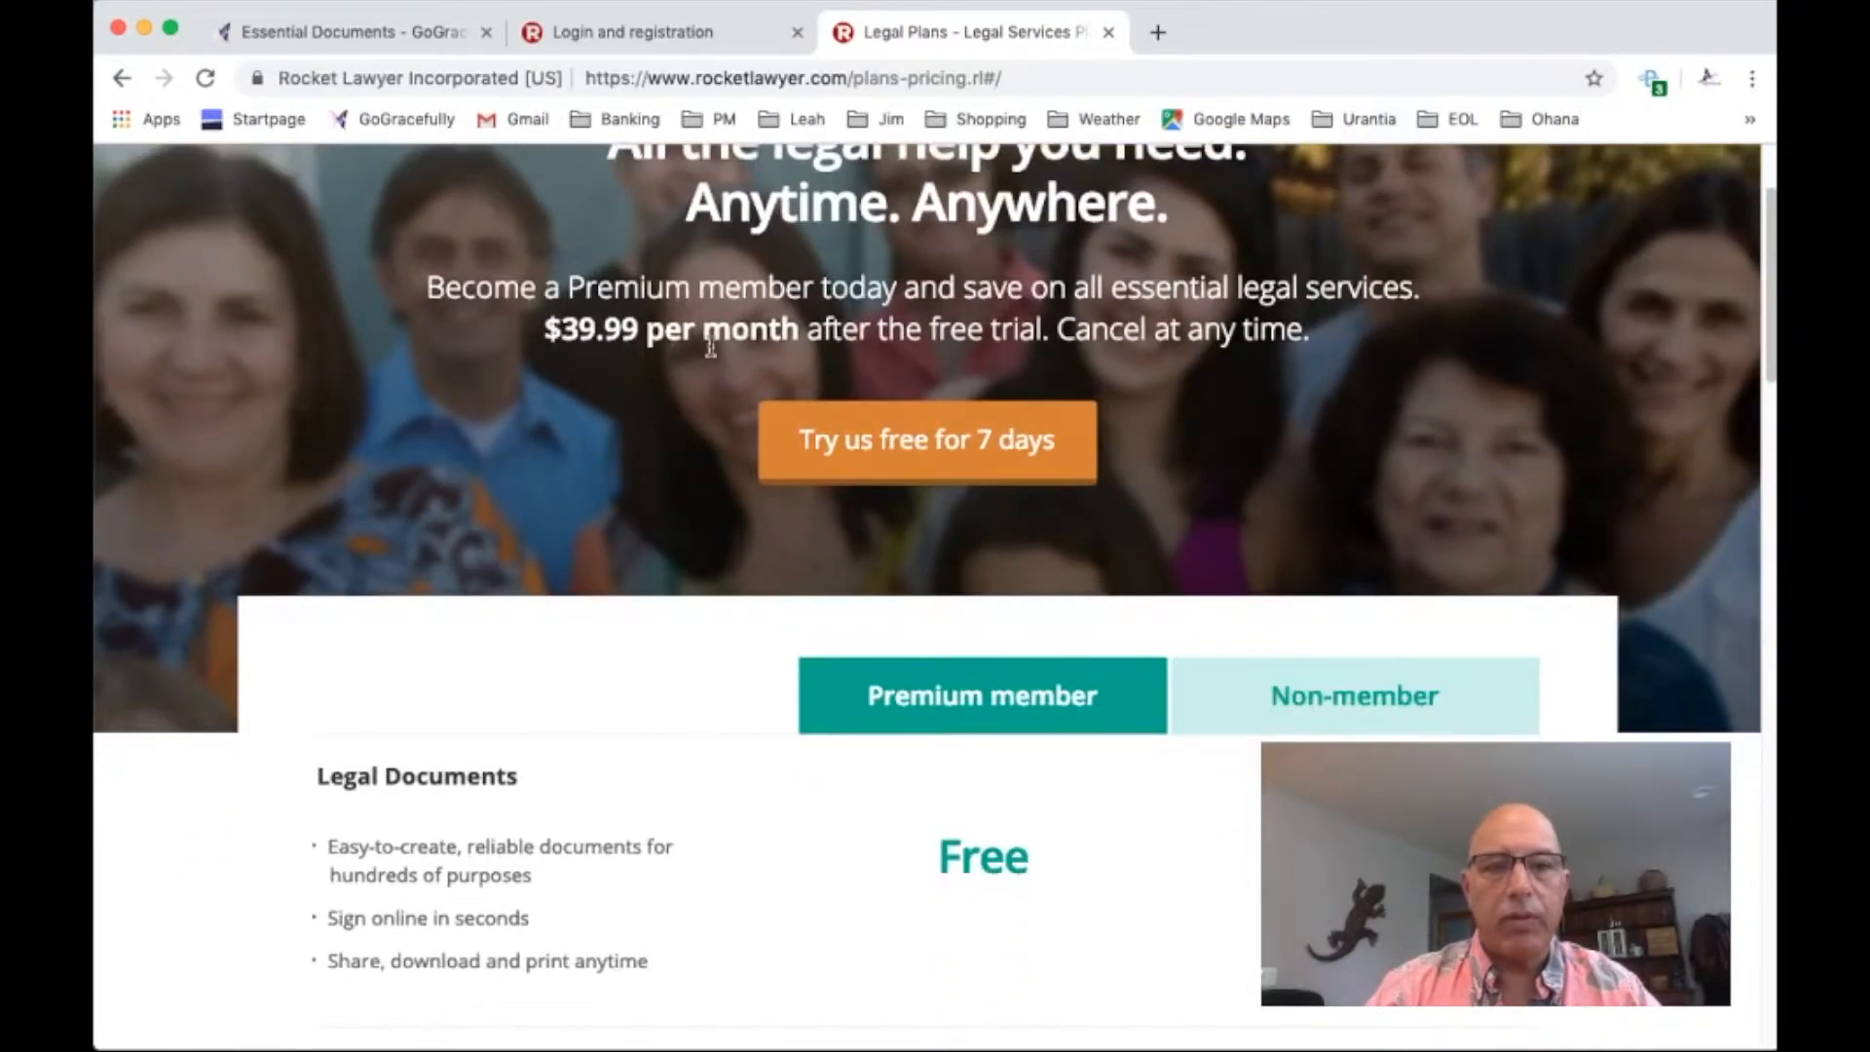
{"action": "scroll", "coordinate": [1421, 460], "scroll_direction": "down", "scroll_amount": 5}
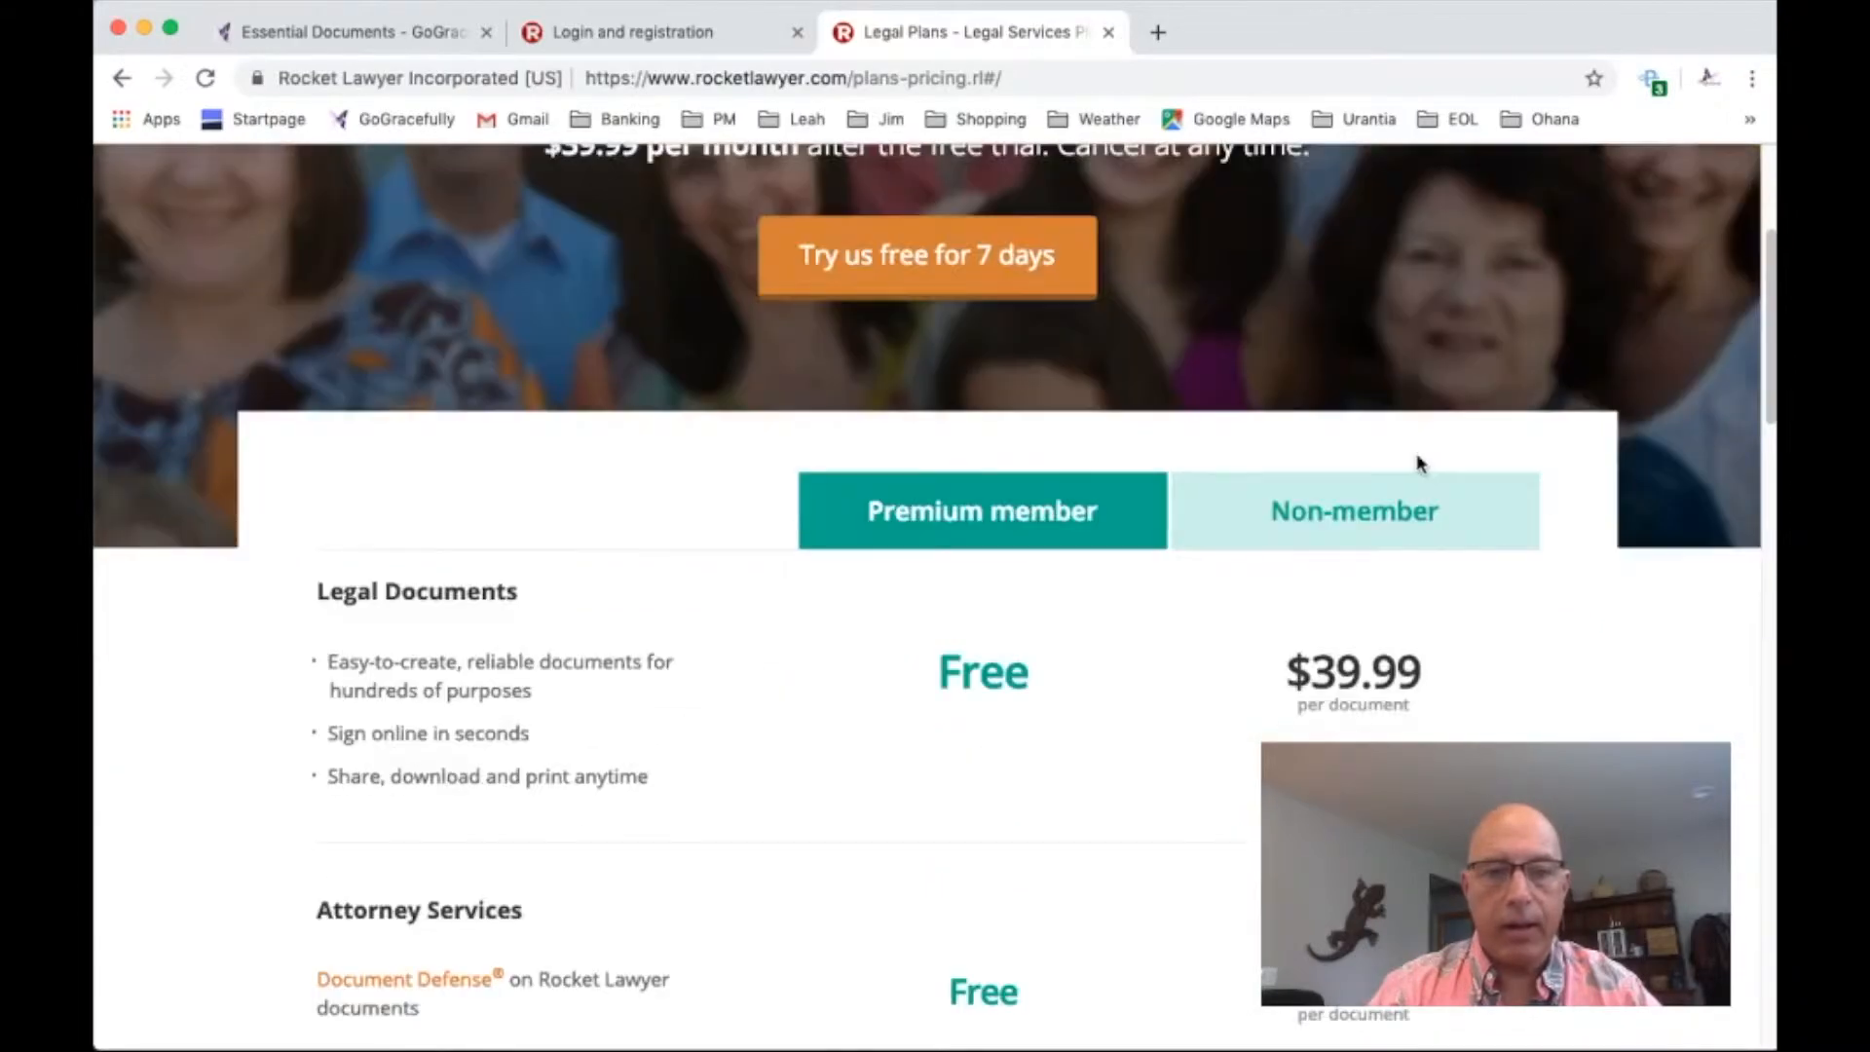
{"action": "scroll", "coordinate": [1411, 467], "scroll_direction": "down", "scroll_amount": 2}
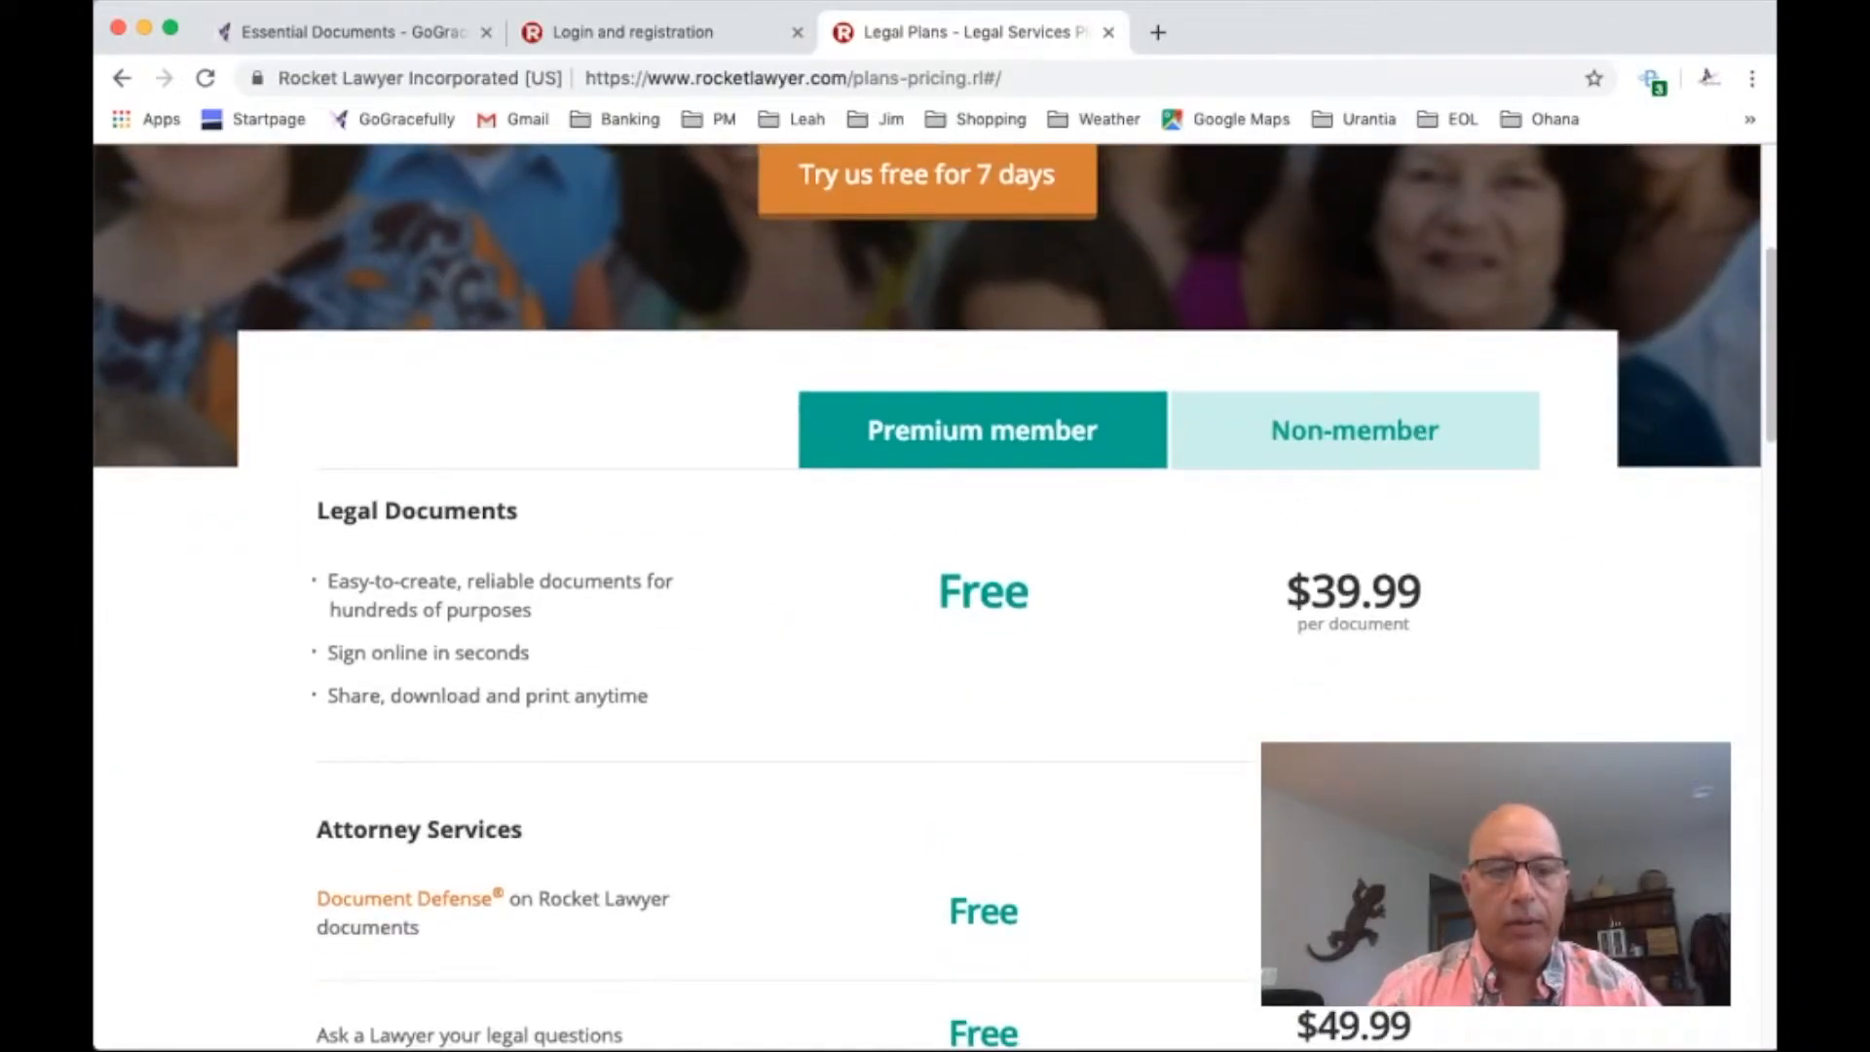
{"action": "scroll", "coordinate": [933, 594], "scroll_direction": "down", "scroll_amount": 5}
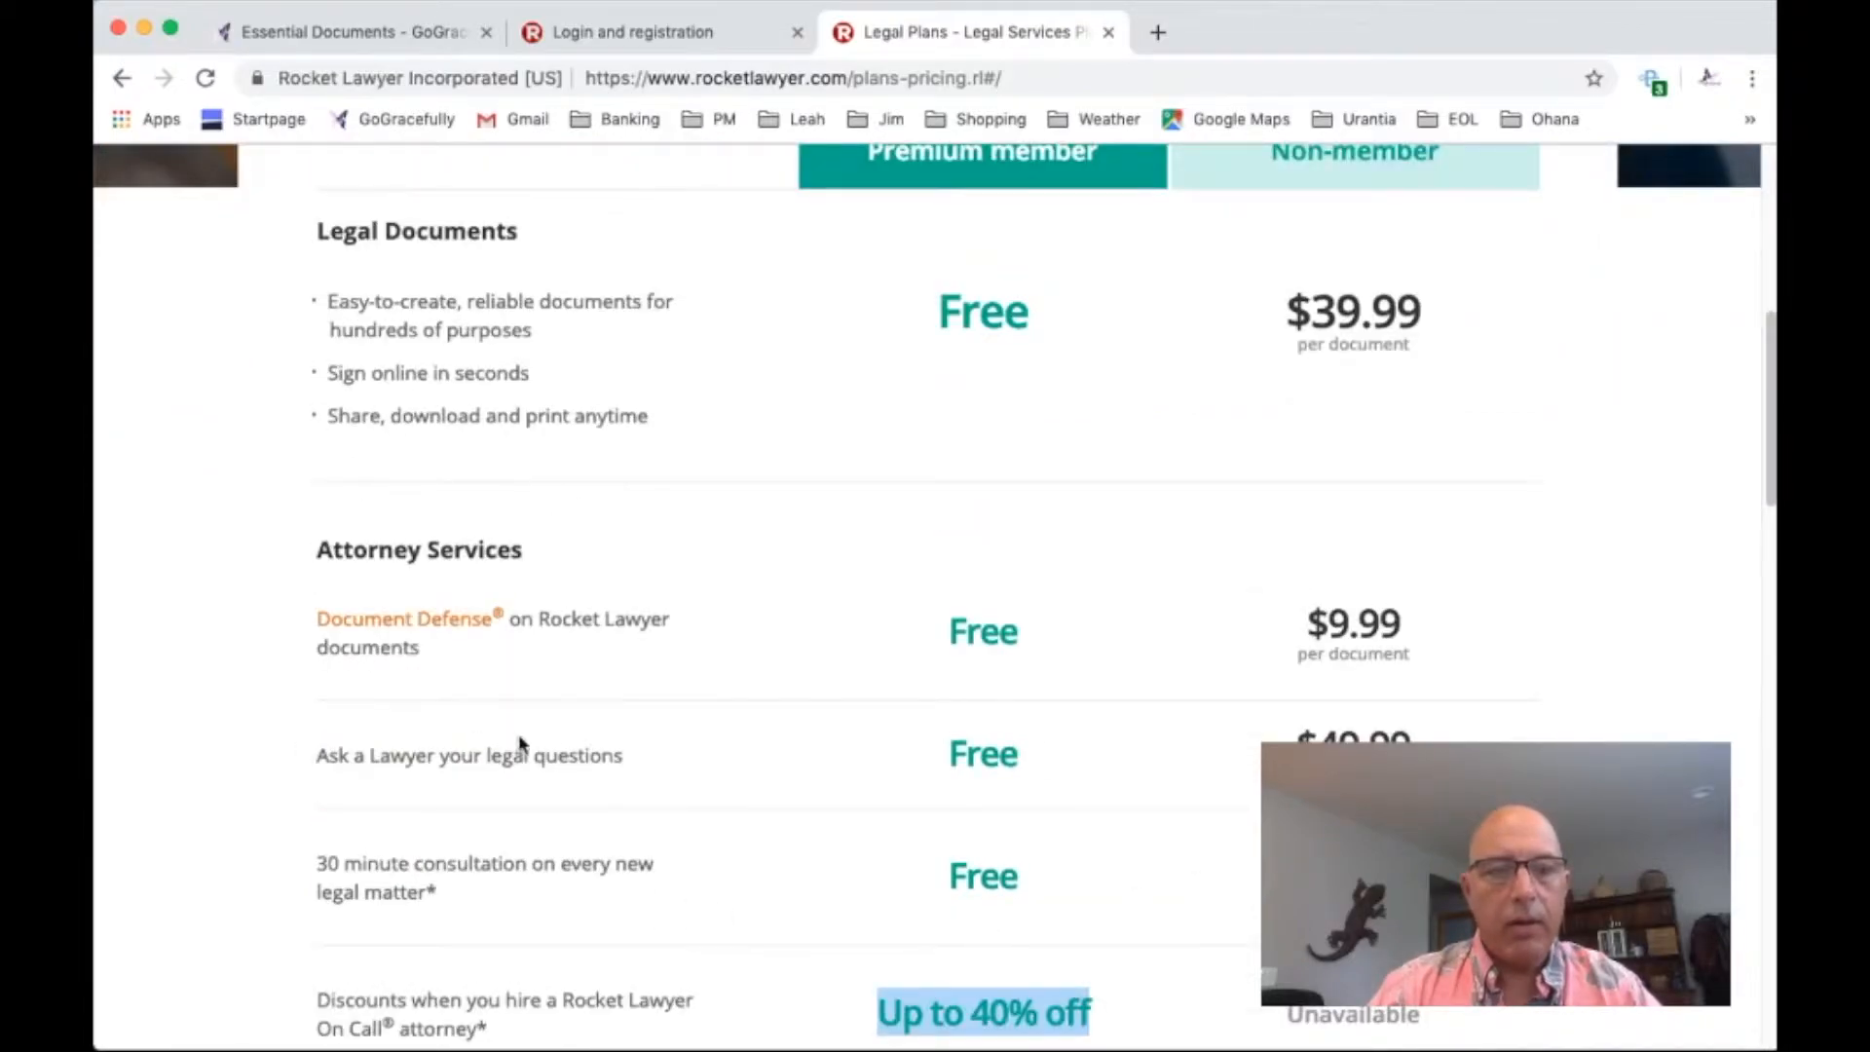
{"action": "left_click_drag", "start_coordinate": [339, 755], "coordinate": [663, 766]}
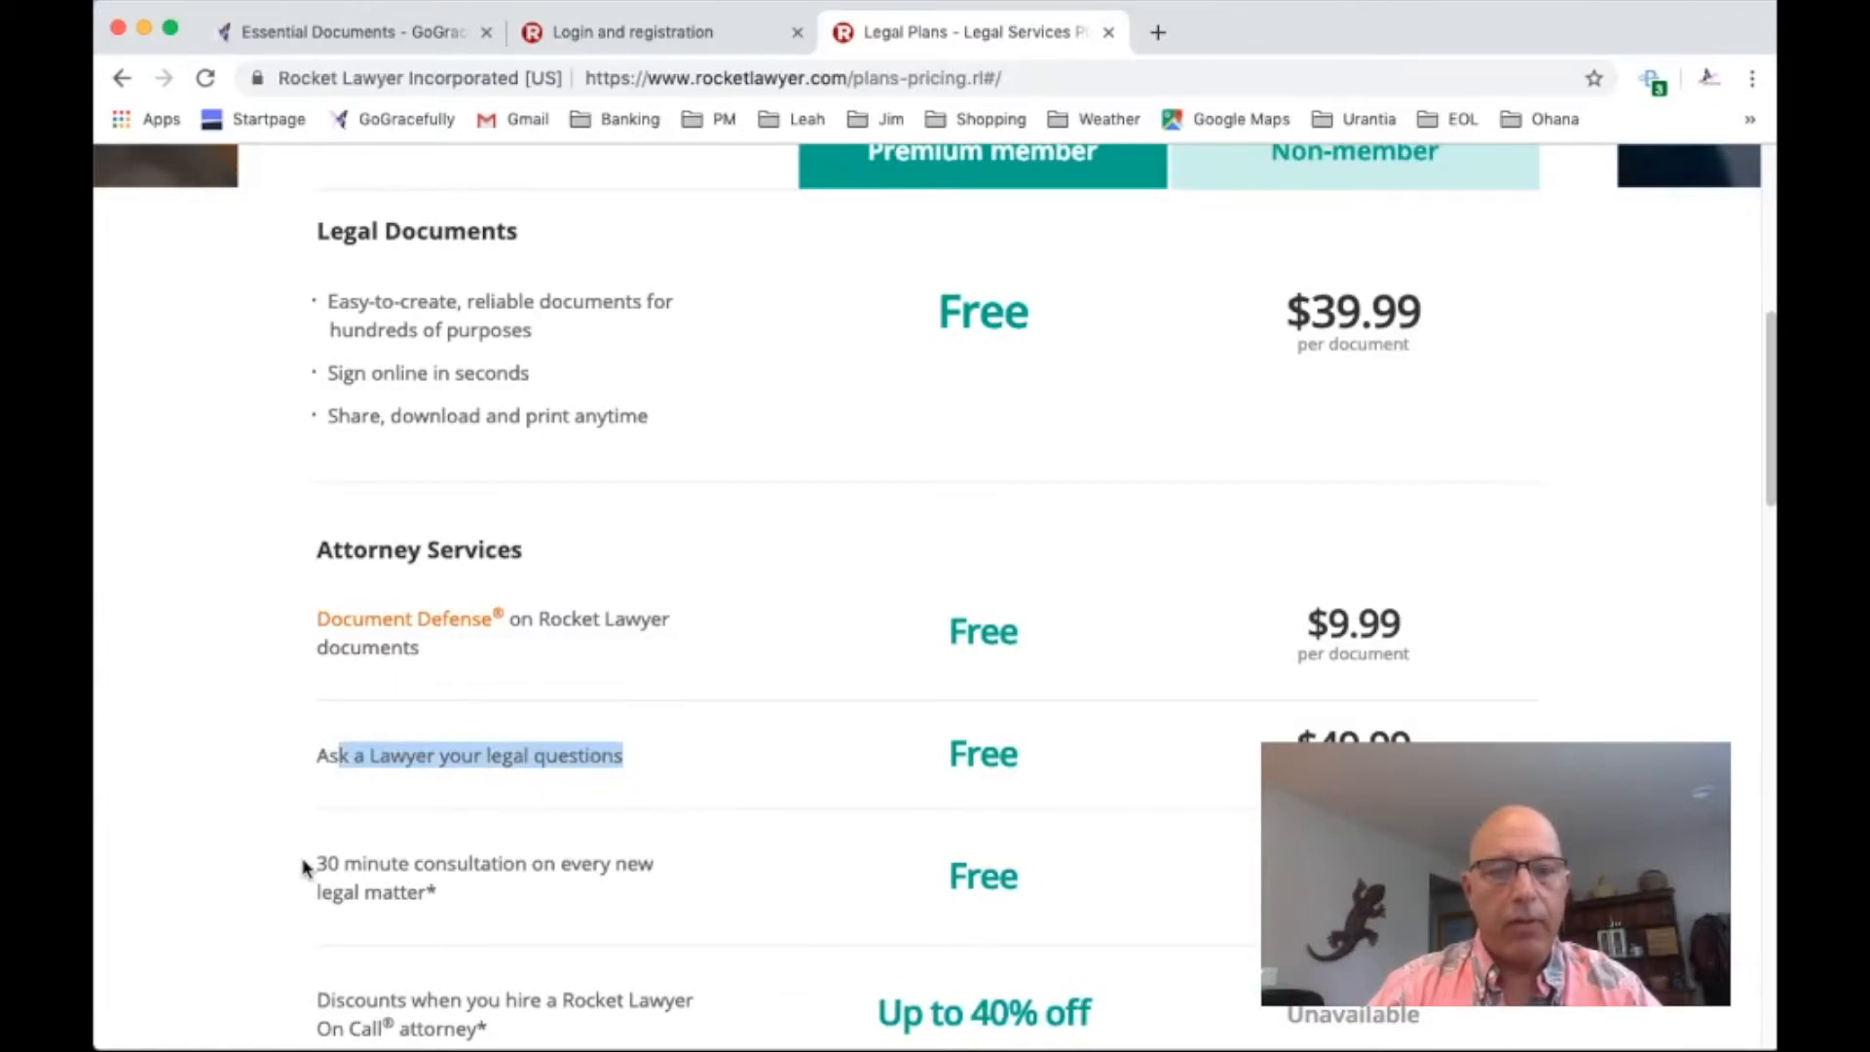
{"action": "scroll", "coordinate": [862, 863], "scroll_direction": "down", "scroll_amount": 2}
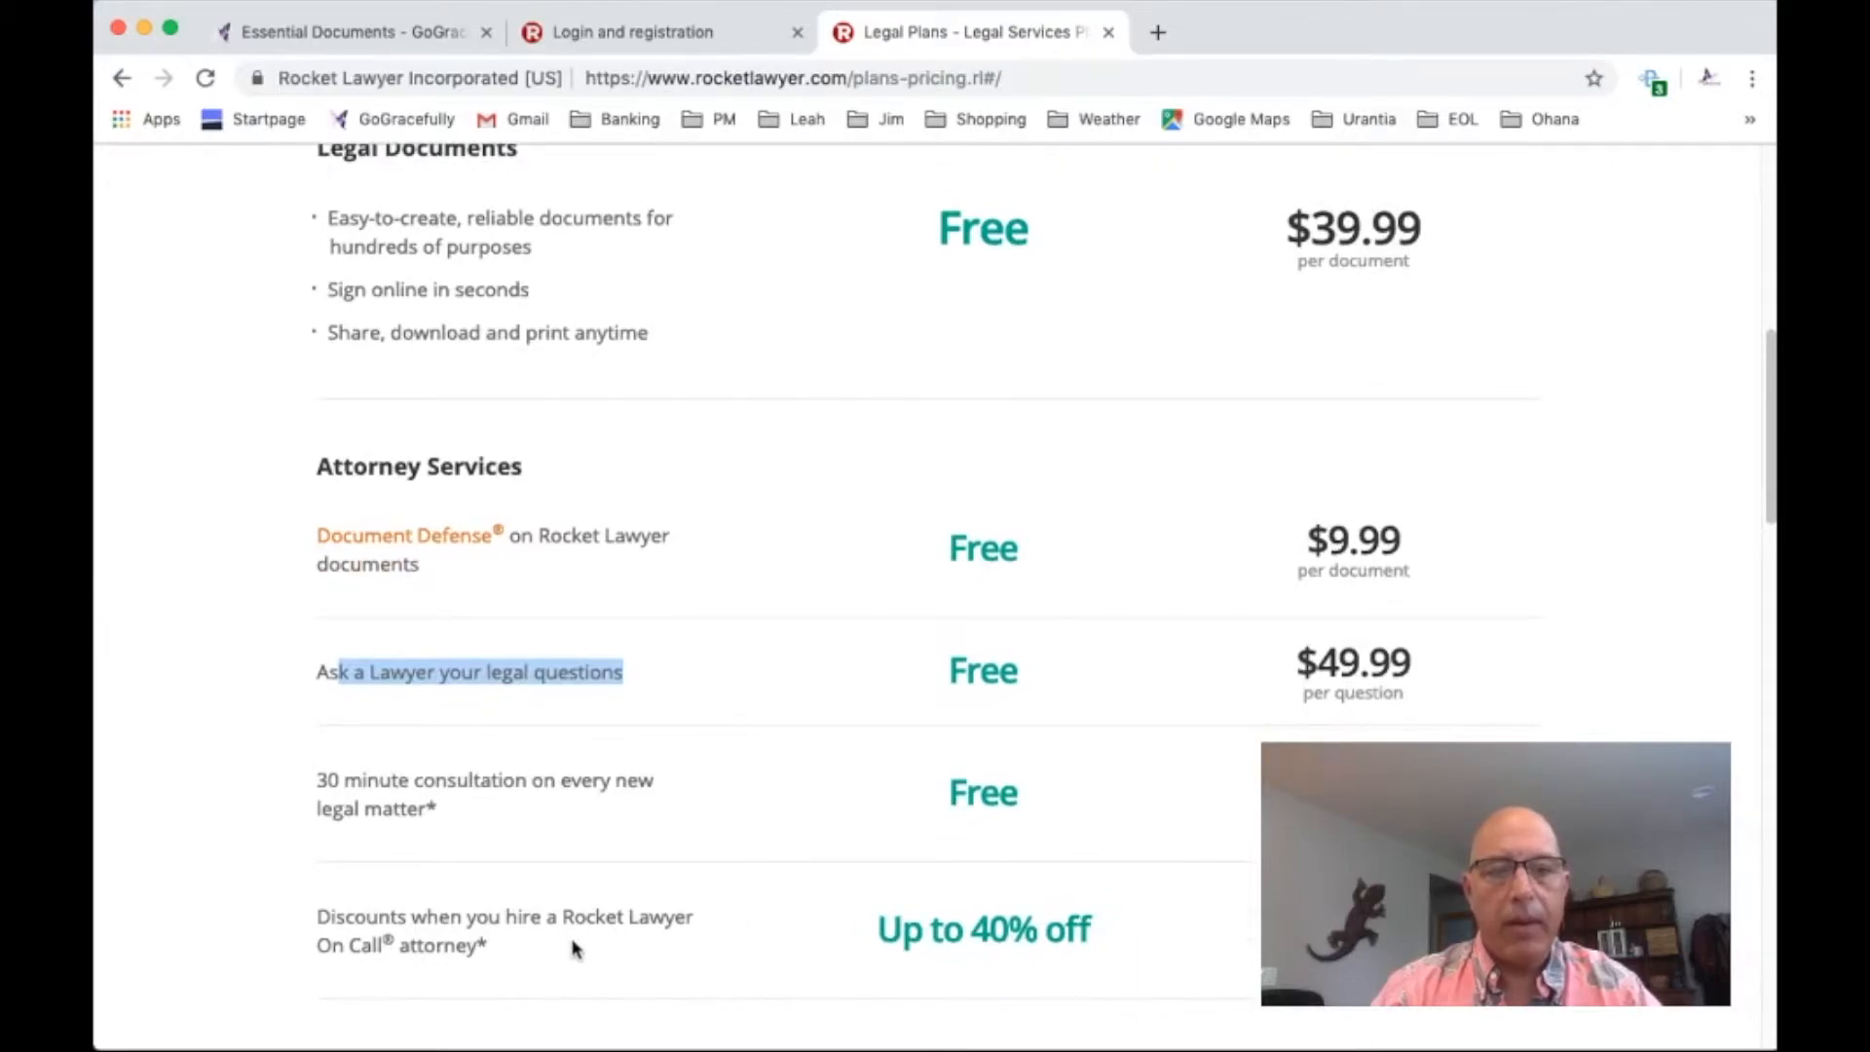
{"action": "left_click_drag", "start_coordinate": [878, 931], "coordinate": [1094, 938]}
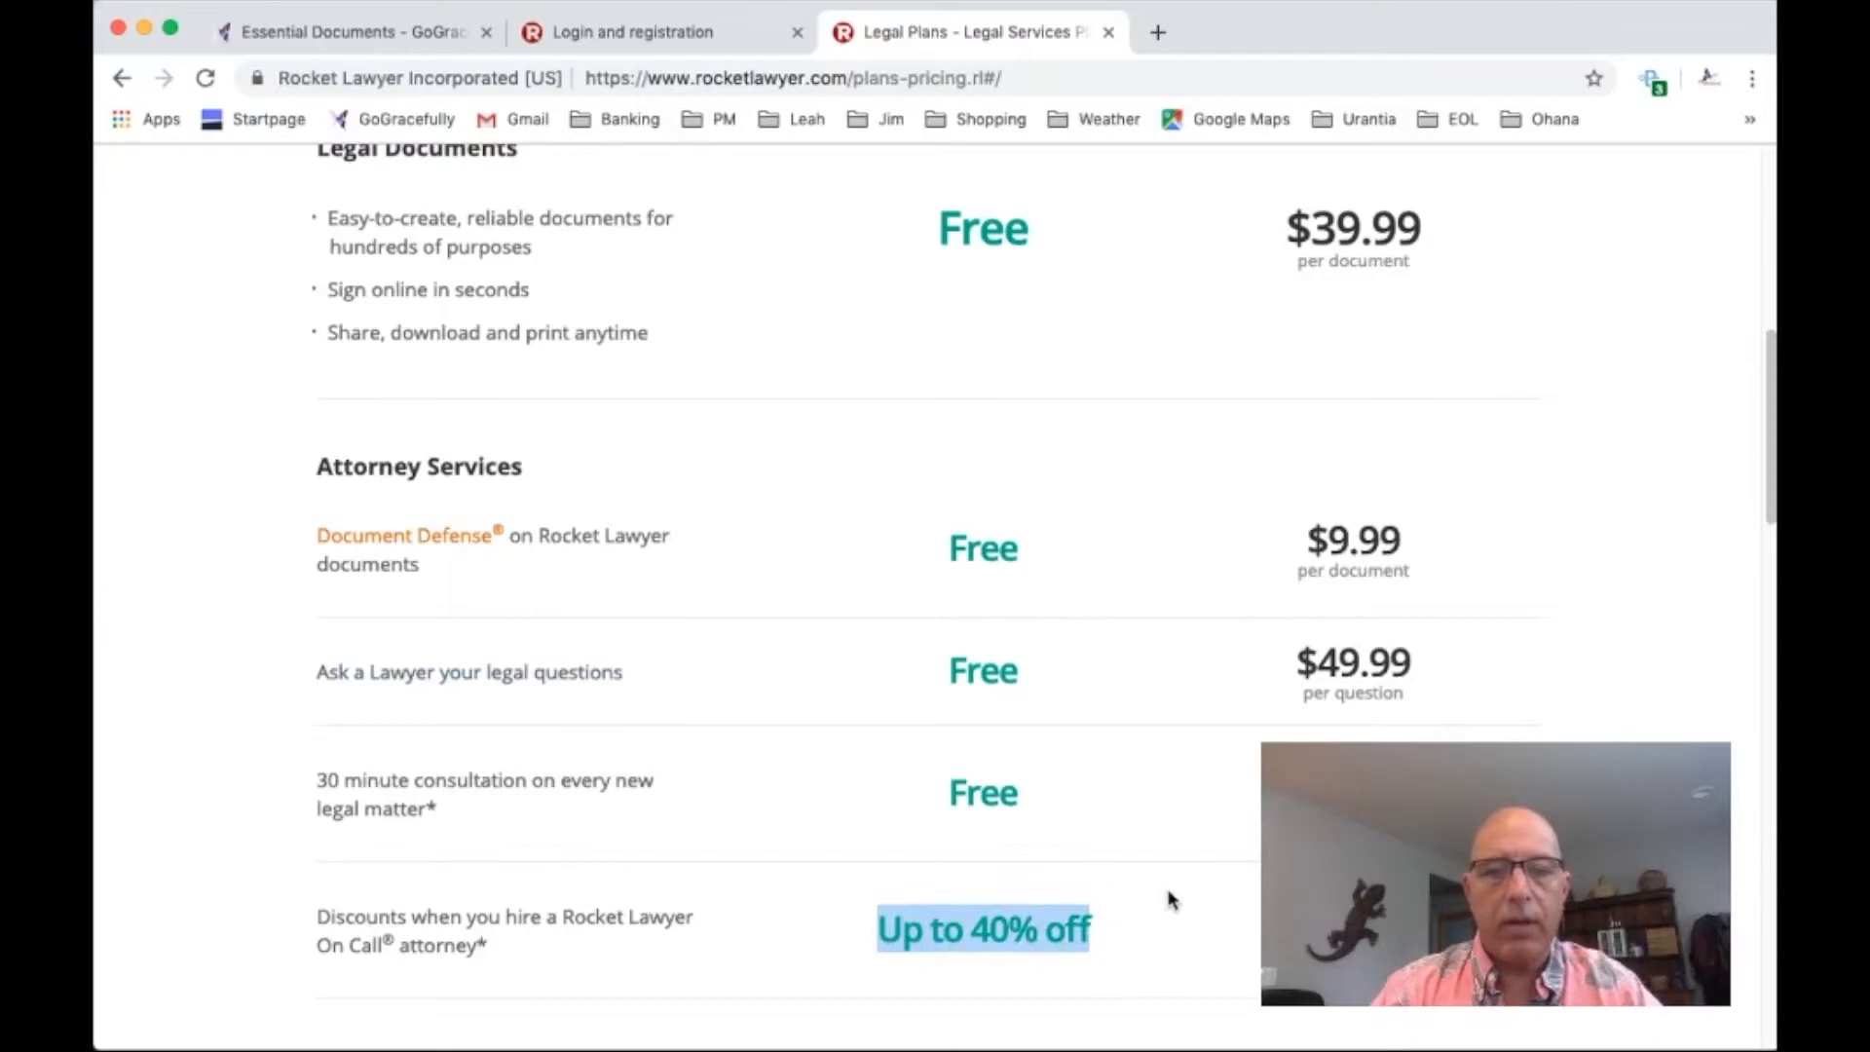
{"action": "scroll", "coordinate": [1168, 897], "scroll_direction": "down", "scroll_amount": 3}
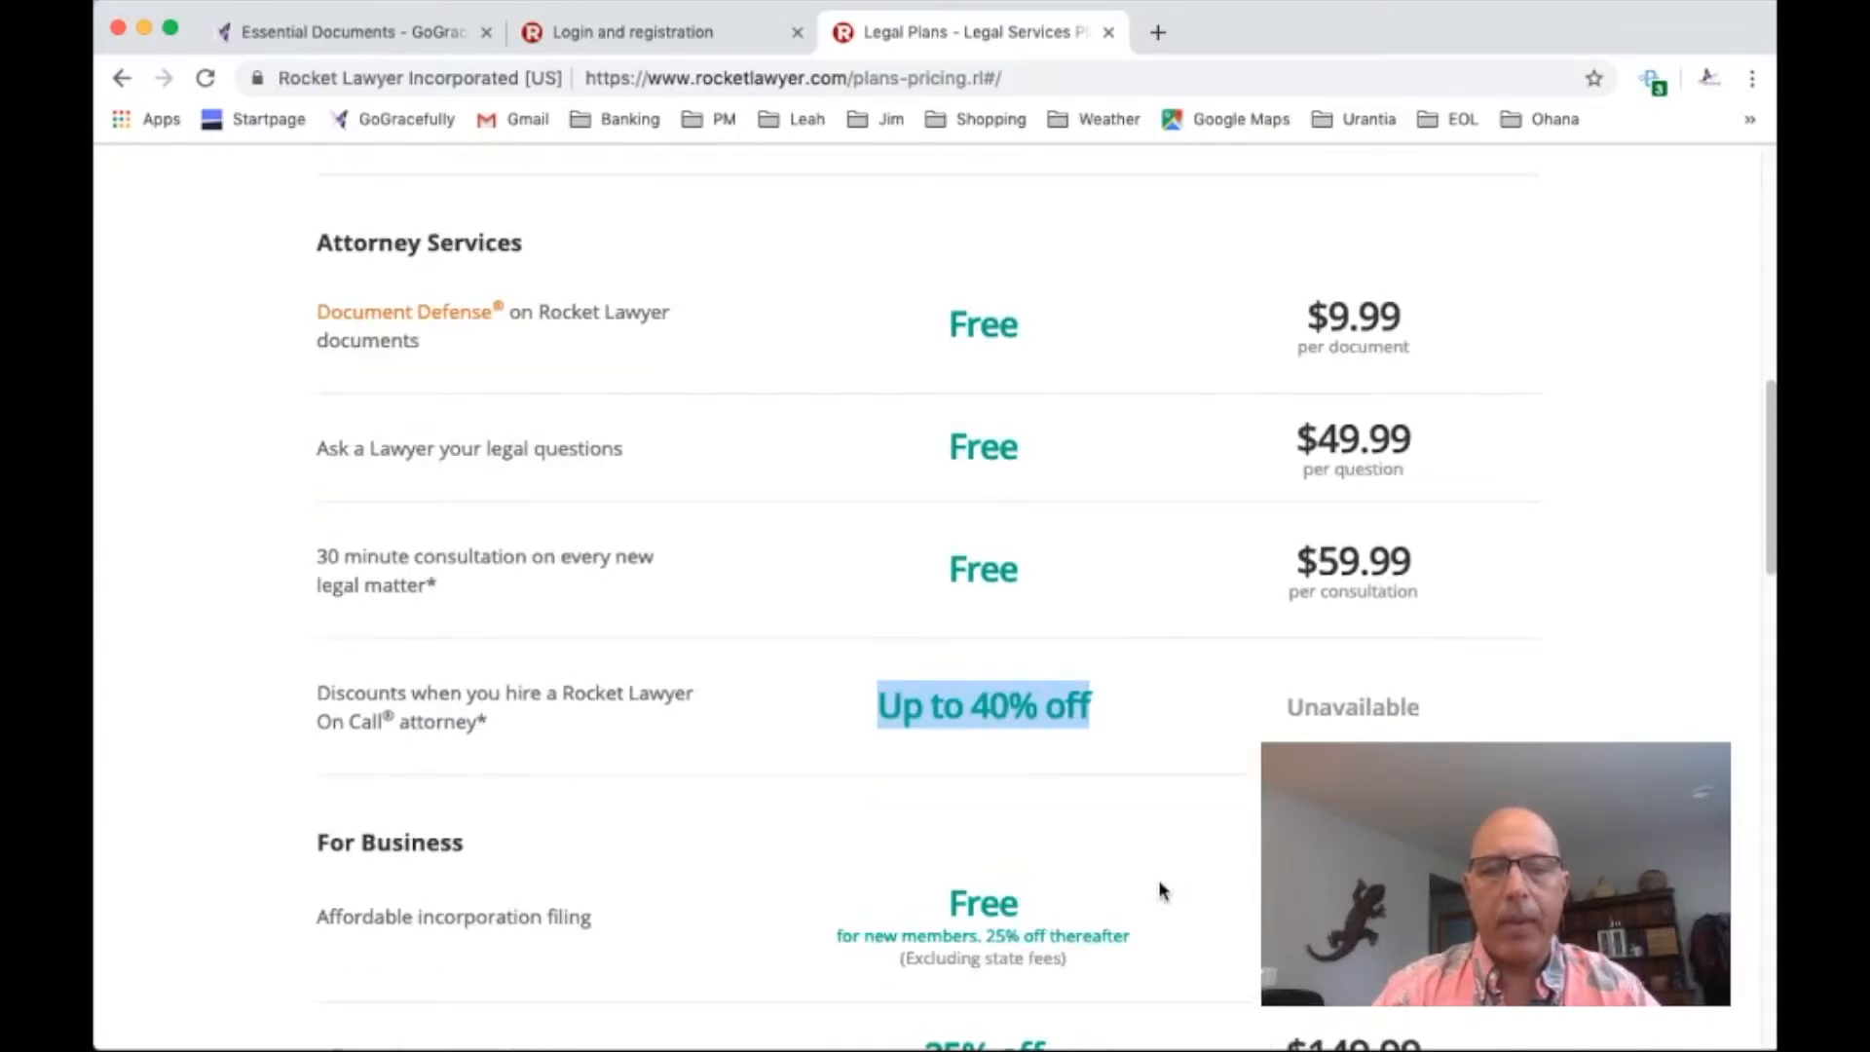
{"action": "scroll", "coordinate": [1165, 885], "scroll_direction": "down", "scroll_amount": 2}
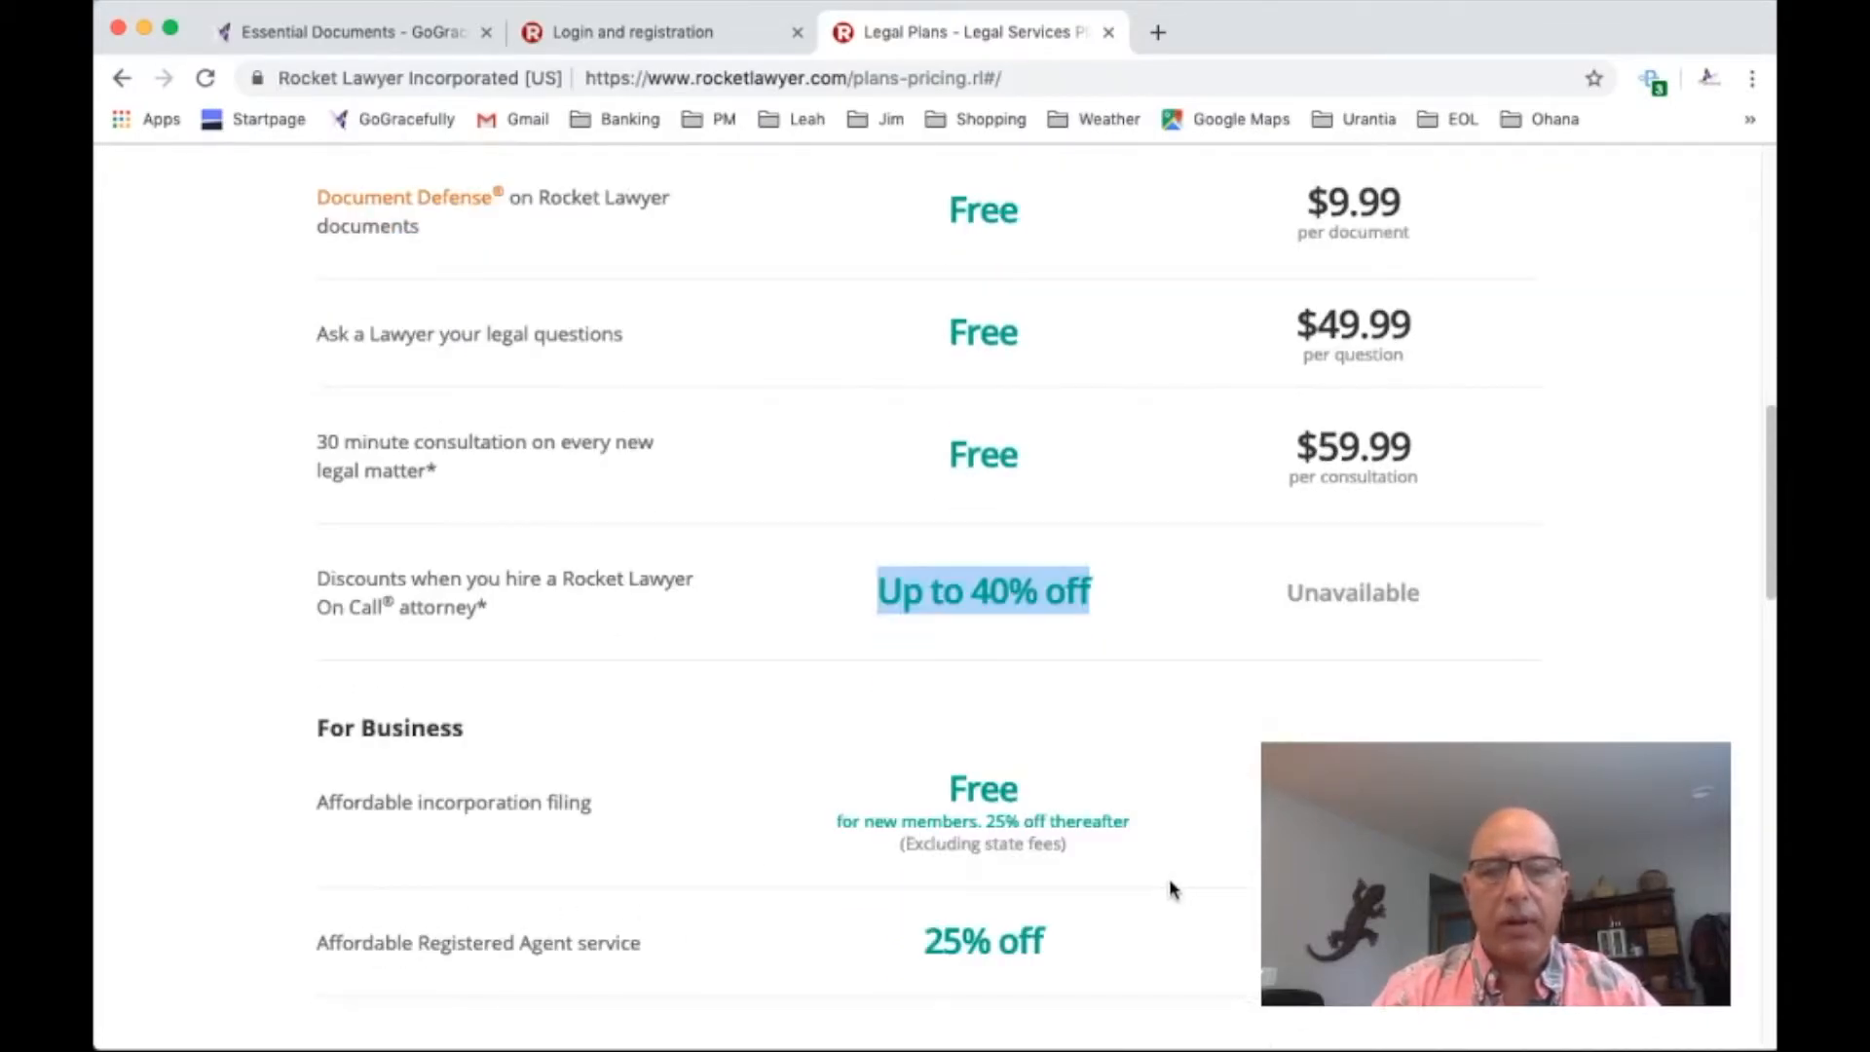
{"action": "scroll", "coordinate": [1159, 866], "scroll_direction": "up", "scroll_amount": 5}
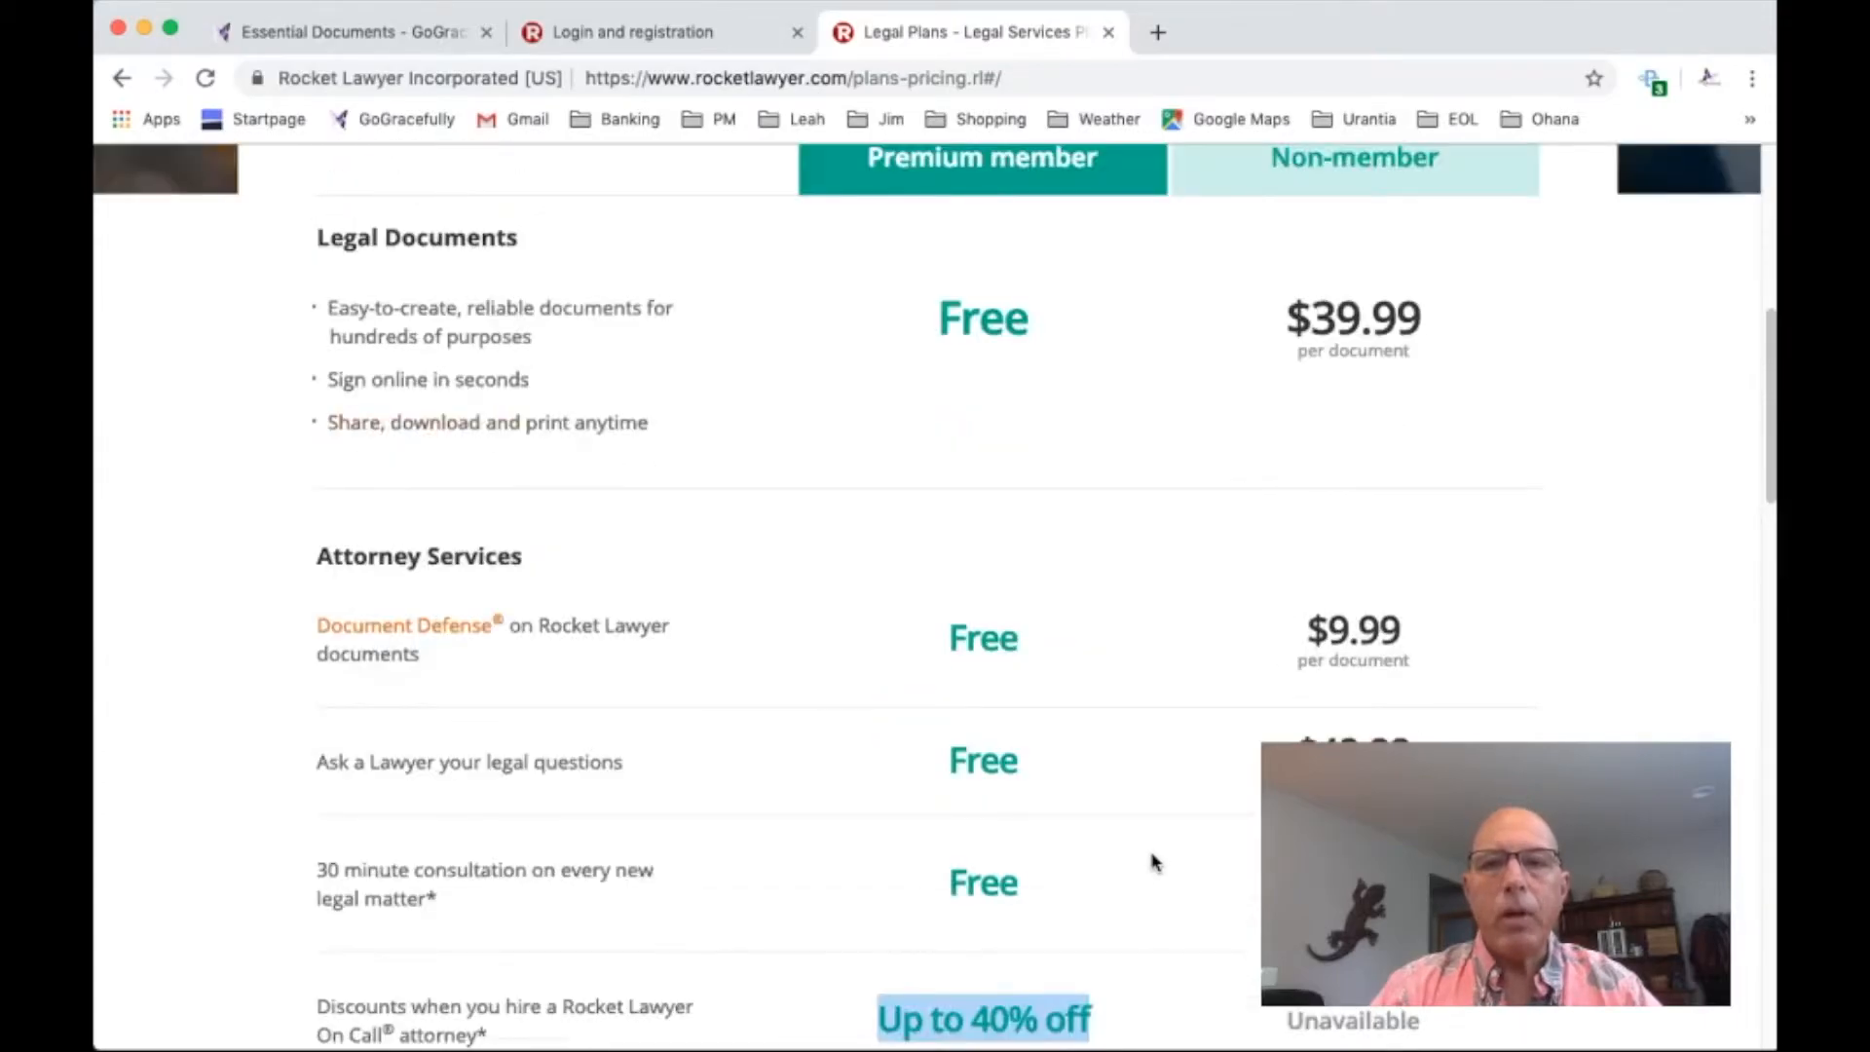
{"action": "scroll", "coordinate": [1152, 861], "scroll_direction": "up", "scroll_amount": 6}
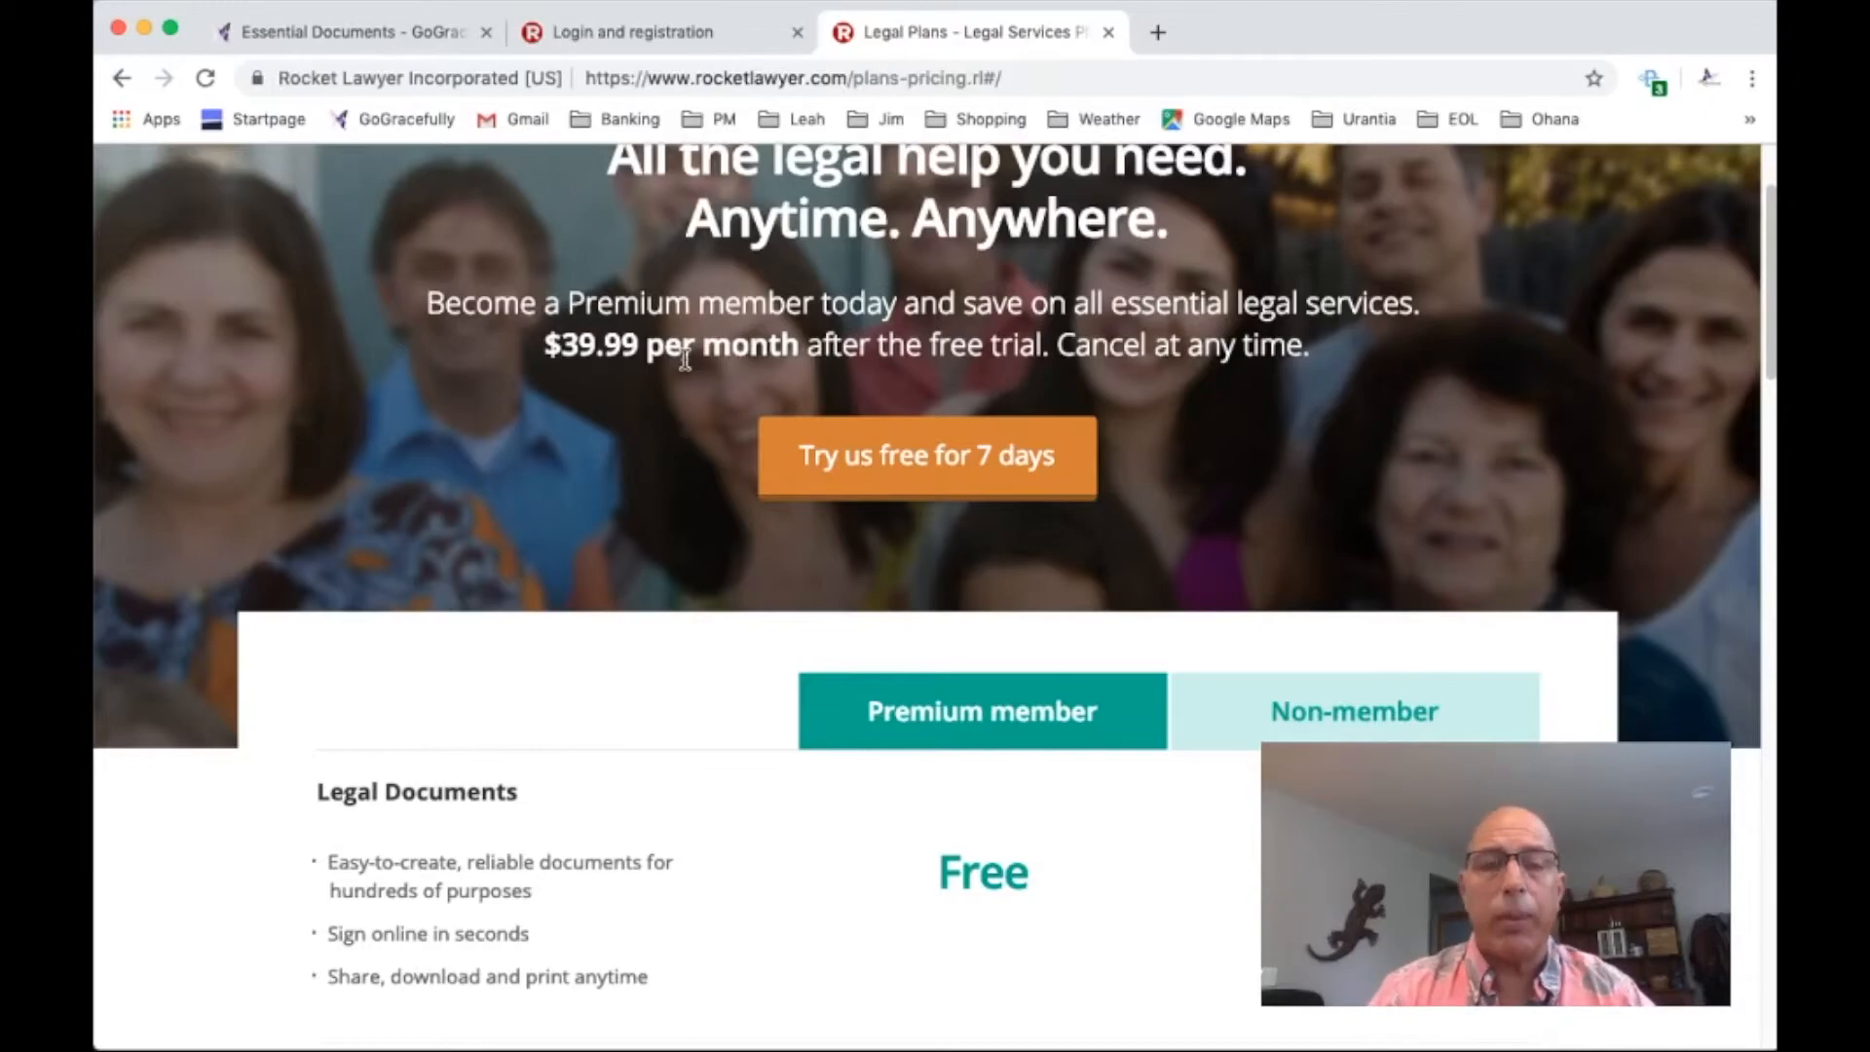
{"action": "scroll", "coordinate": [1149, 655], "scroll_direction": "up", "scroll_amount": 3}
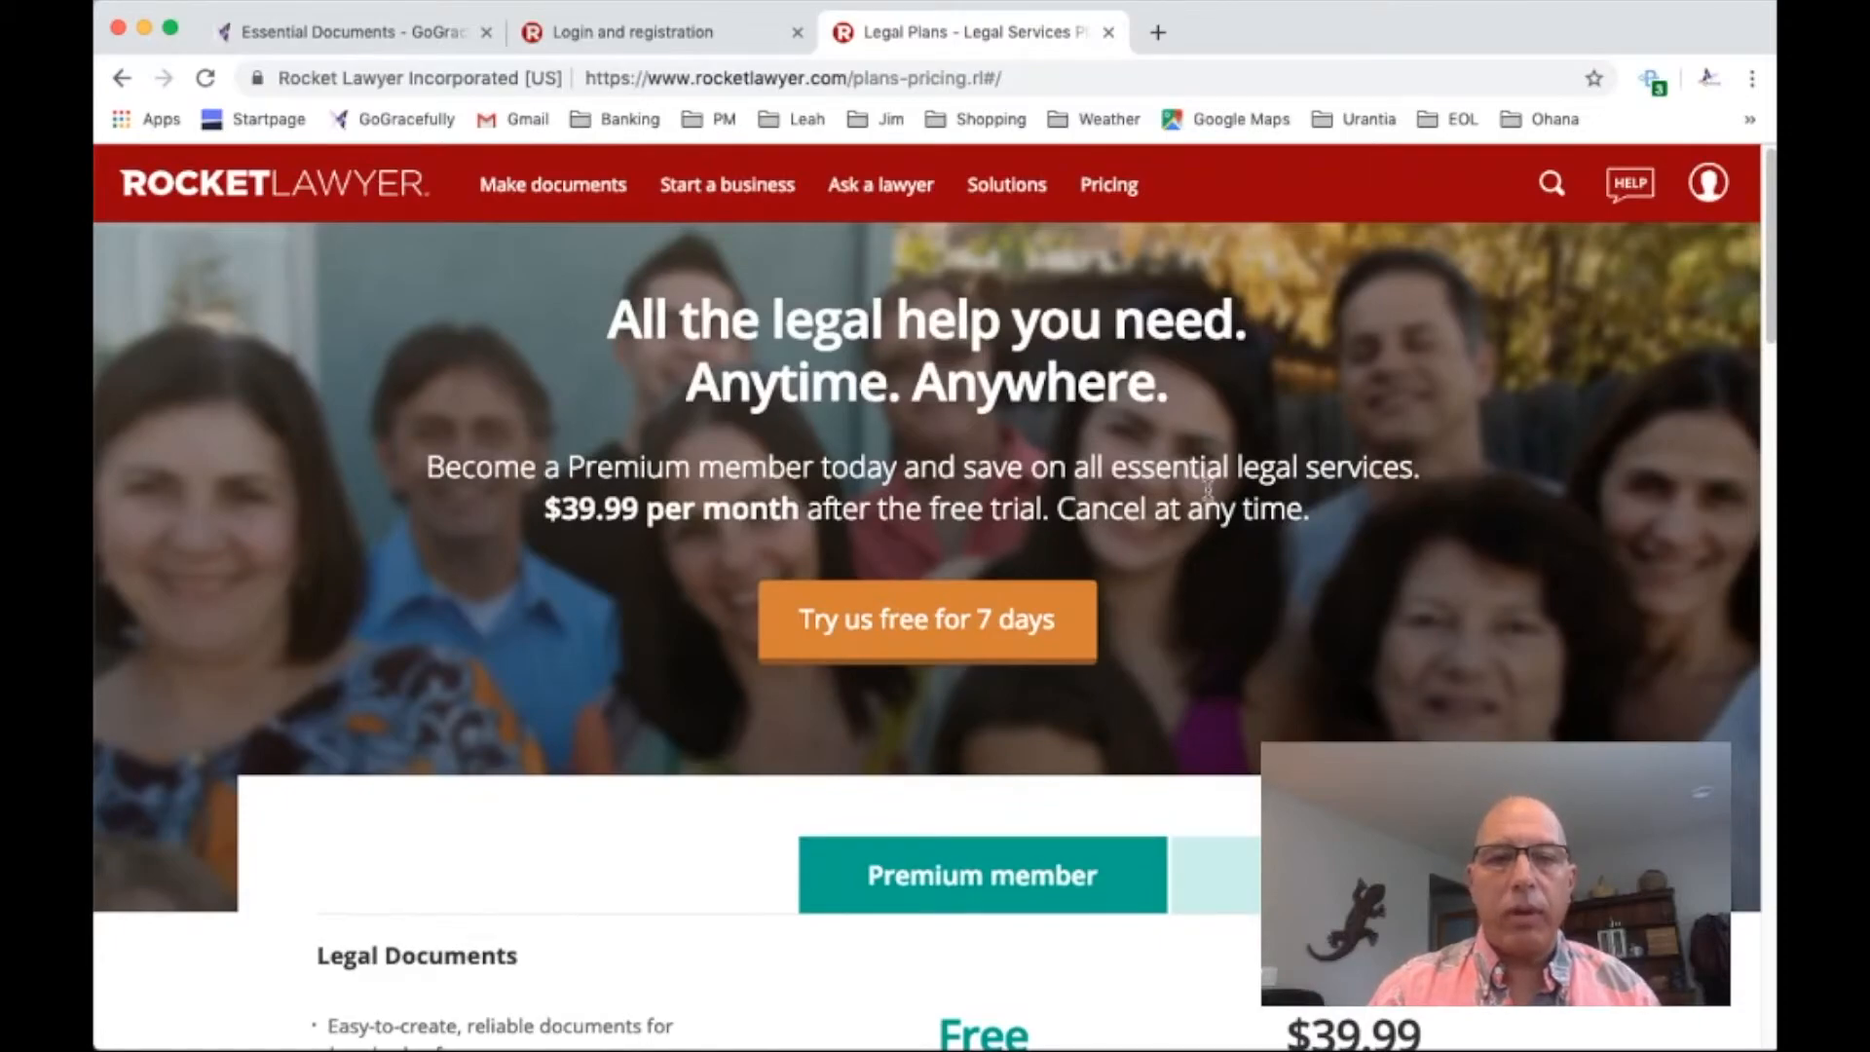